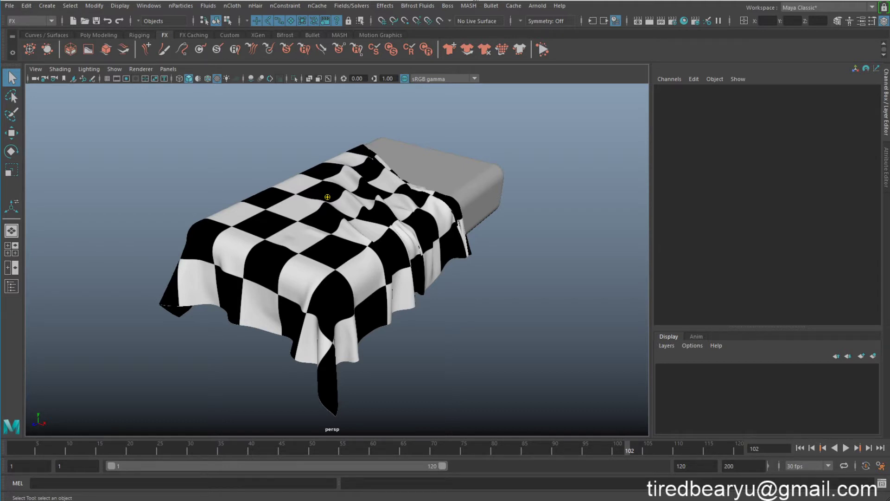
Orbit around the finished bed to inspect the draped cloth and the box mattress
alt+drag(518, 248, 464, 244)
click(464, 244)
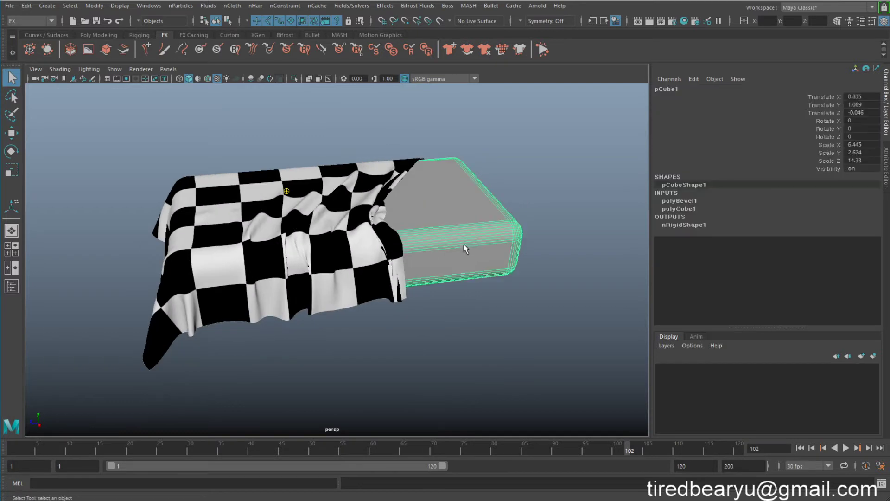
click(576, 250)
alt+drag(576, 250, 391, 287)
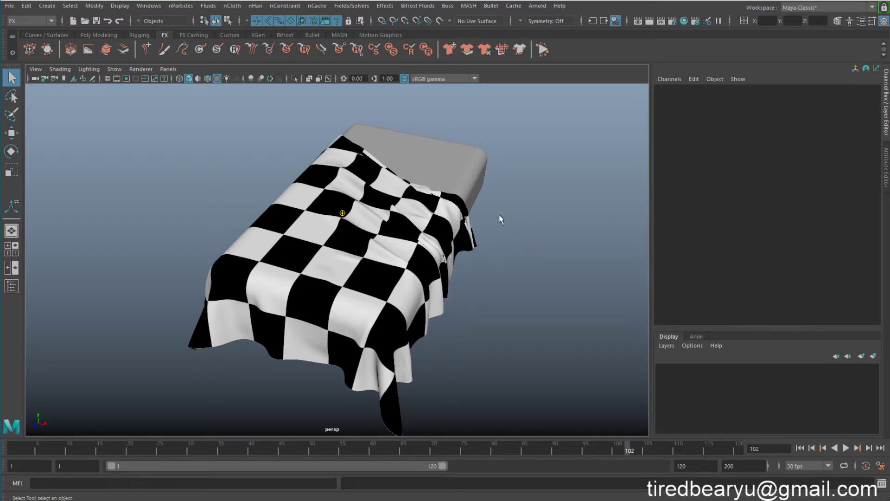
click(467, 154)
alt+drag(549, 234, 514, 303)
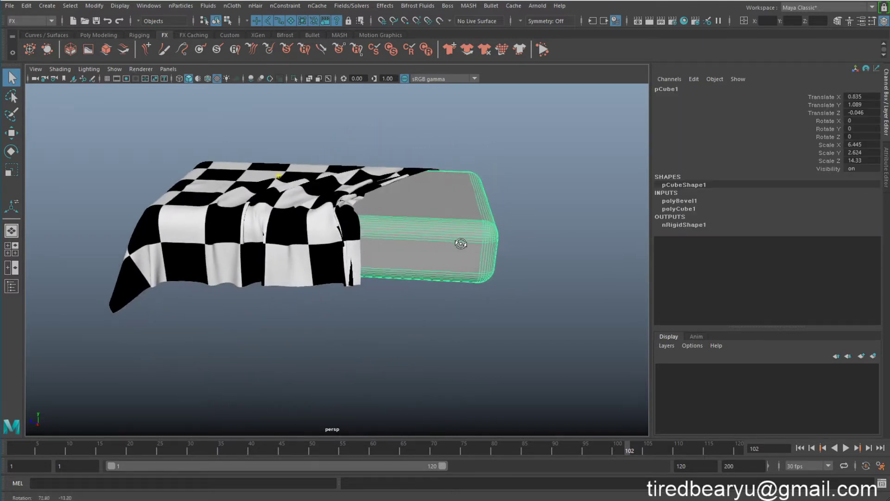
click(511, 304)
Select the checker cloth pPlane1 and delete it
click(382, 302)
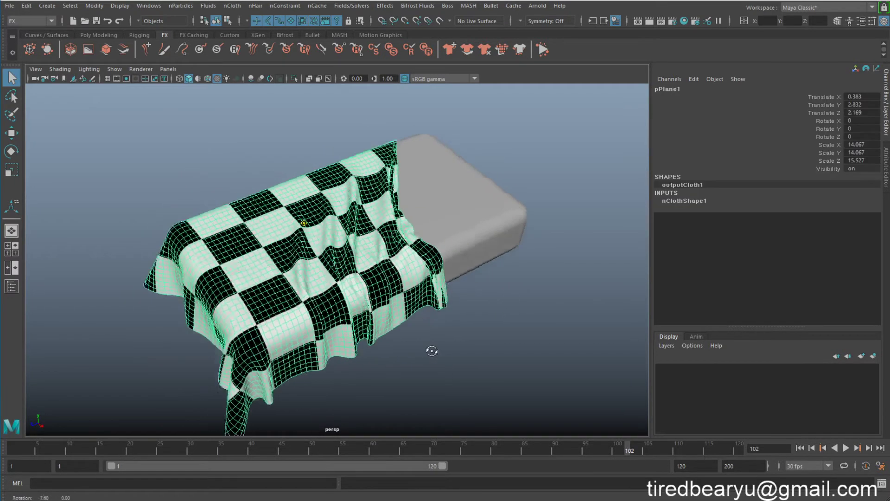
mouse_move(429, 351)
alt+mouse_down()
mouse_move(579, 326)
mouse_move(417, 327)
mouse_move(395, 357)
mouse_move(426, 352)
mouse_move(404, 295)
mouse_move(426, 314)
mouse_move(410, 312)
mouse_move(443, 307)
alt+mouse_up()
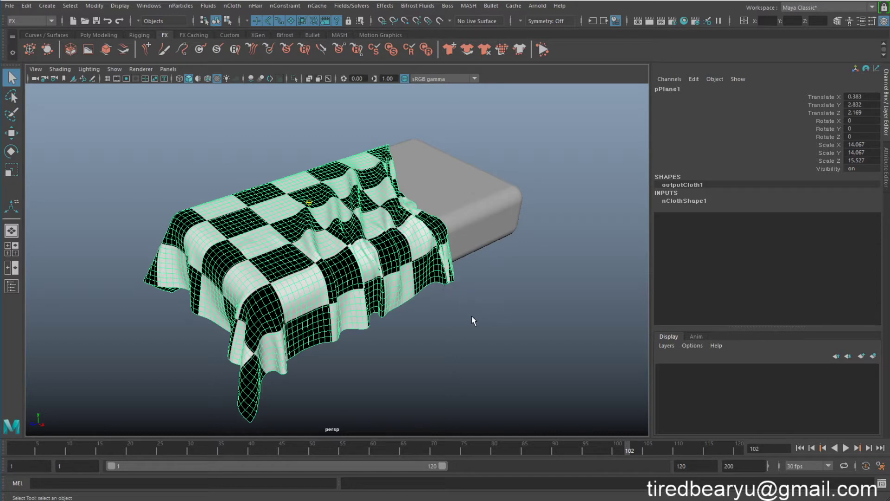
mouse_move(471, 316)
alt+mouse_down()
mouse_move(480, 320)
mouse_move(482, 308)
alt+mouse_up()
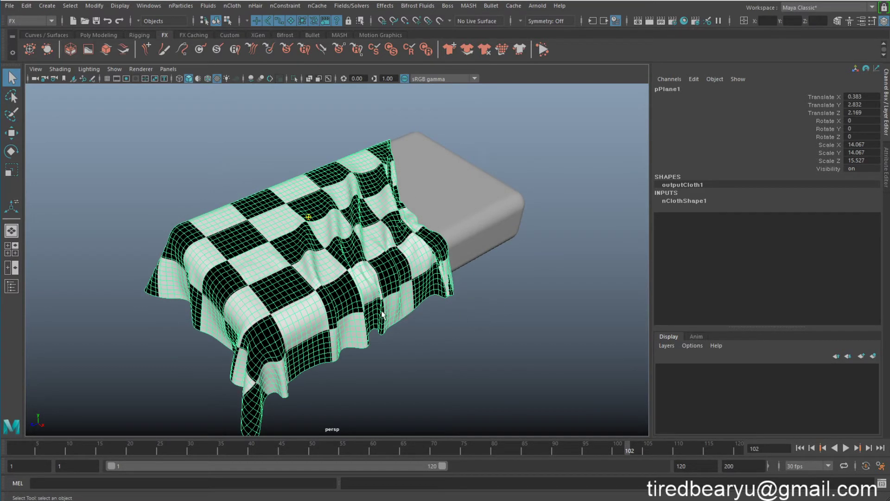
key(Delete)
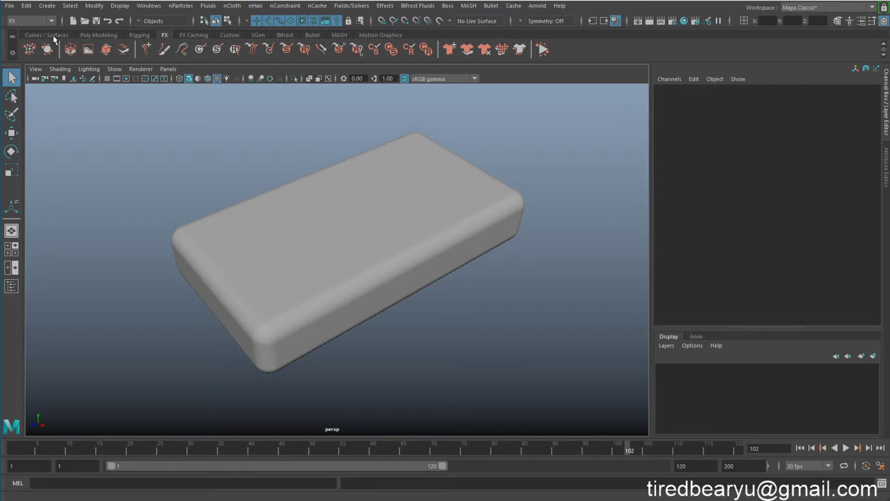
Create a polygon plane, raise it above the box and scale it to about 9.9
click(65, 35)
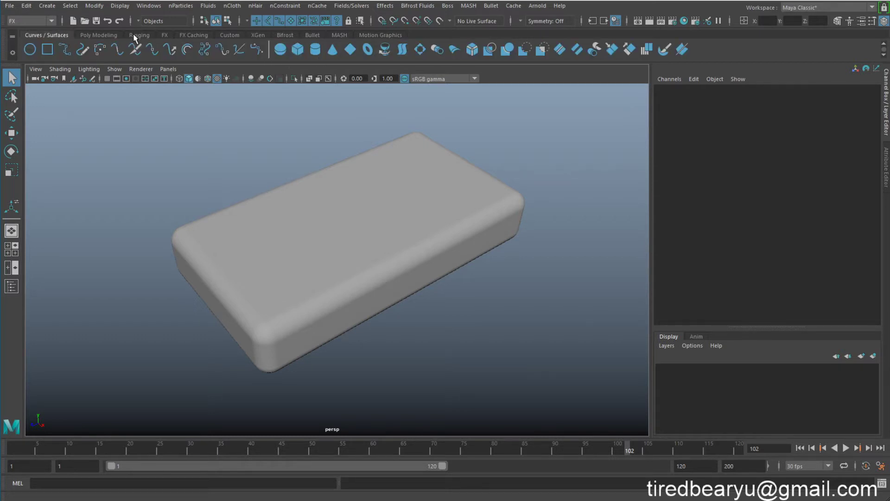
click(98, 35)
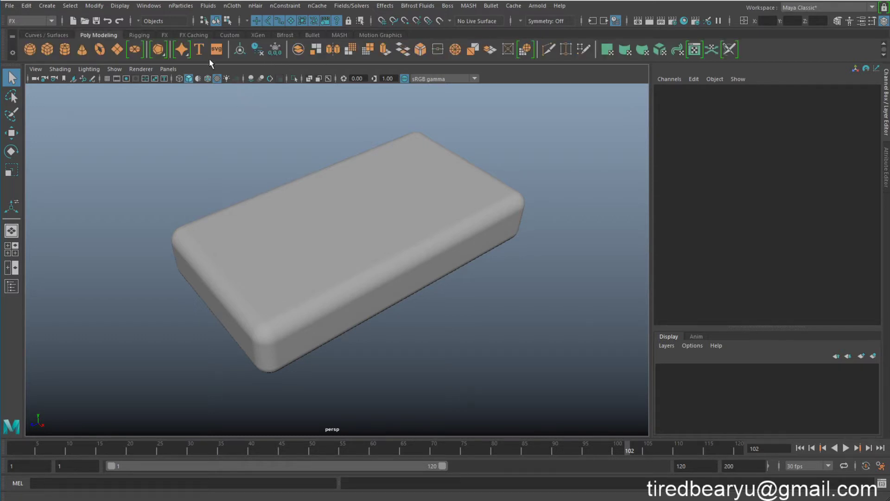
click(117, 56)
mouse_move(391, 251)
alt+mouse_down()
mouse_move(348, 259)
mouse_move(384, 231)
alt+mouse_up()
key(r)
key(w)
mouse_move(338, 195)
mouse_down()
mouse_move(343, 94)
mouse_move(417, 139)
mouse_up()
key(r)
mouse_move(471, 185)
middle_down()
mouse_move(527, 232)
mouse_move(471, 200)
mouse_move(476, 246)
middle_up()
Check the plane's 10×10 subdivisions and shift it 2.093 along Z
click(690, 201)
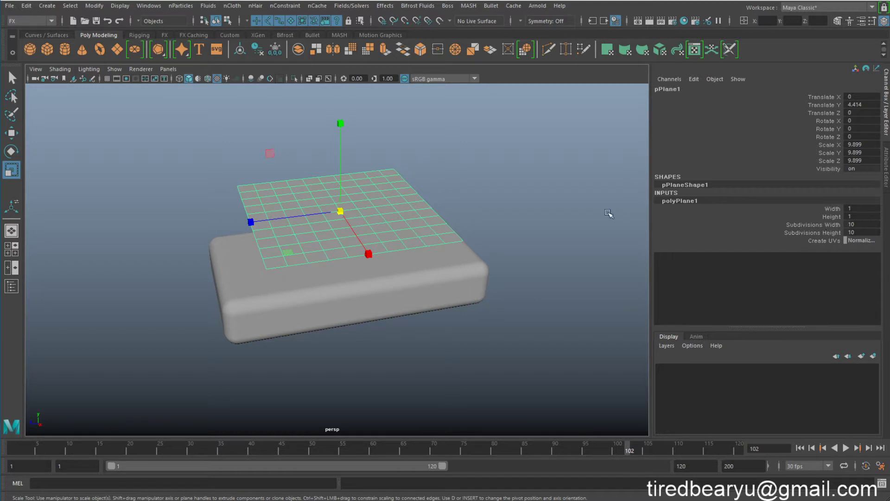
scroll(539, 201, up, 2)
scroll(538, 201, up, 2)
alt+drag(478, 228, 521, 240)
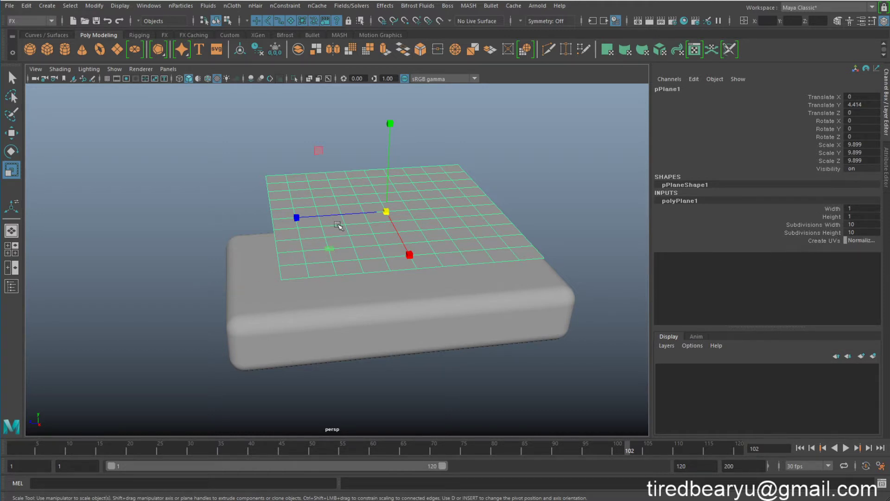
key(w)
mouse_move(319, 218)
mouse_down()
mouse_move(262, 216)
mouse_move(394, 235)
mouse_up()
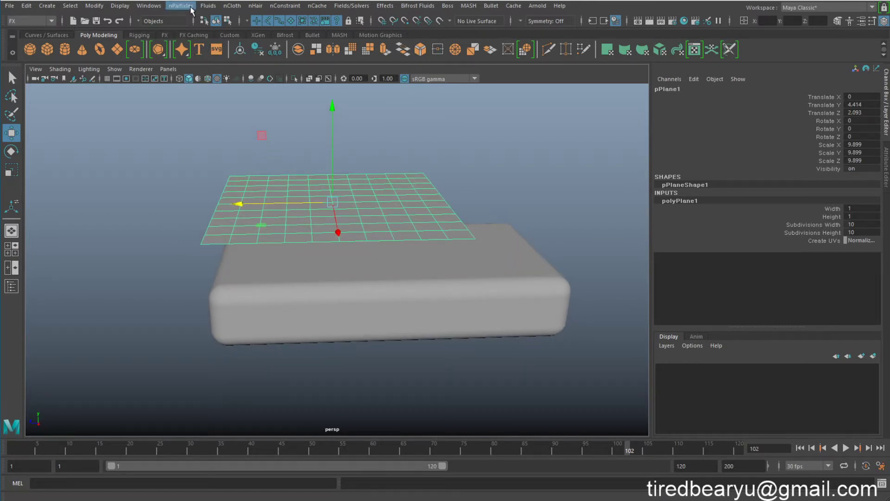
Convert the floating plane into an nCloth object
click(233, 6)
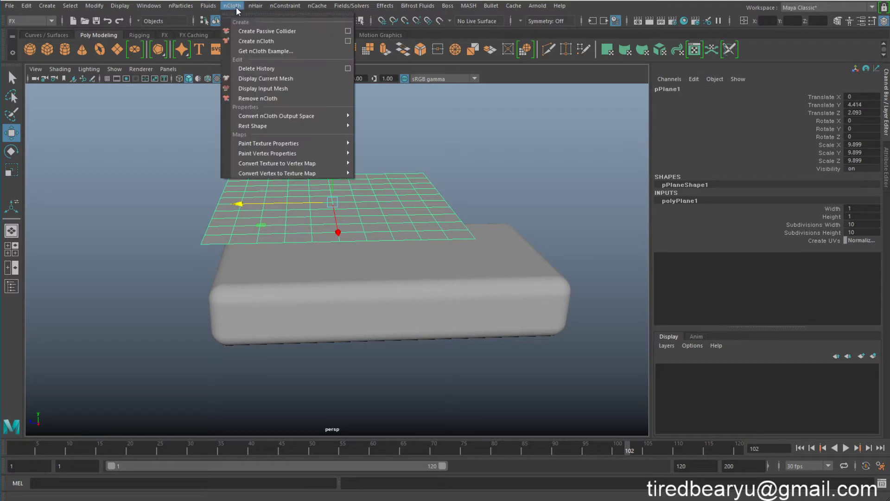
click(266, 43)
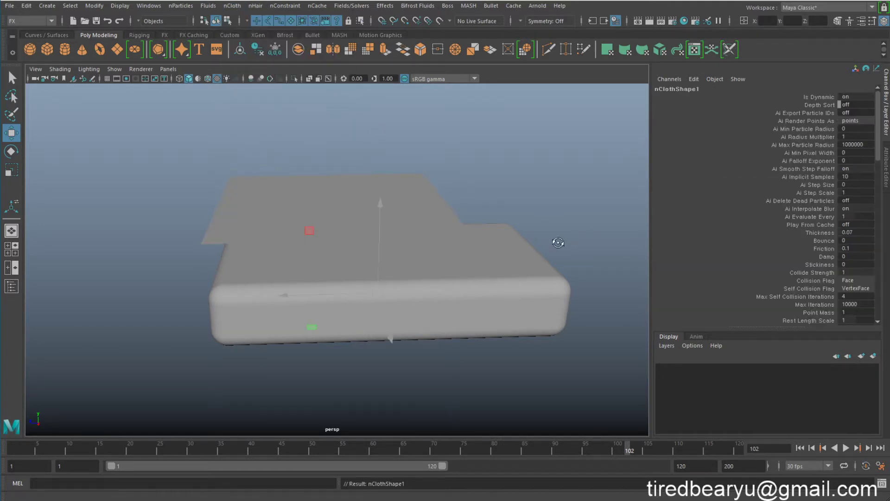
click(413, 195)
alt+drag(413, 194, 436, 188)
Assign the existing black-and-white checker lambert to the cloth plane
right_click(436, 188)
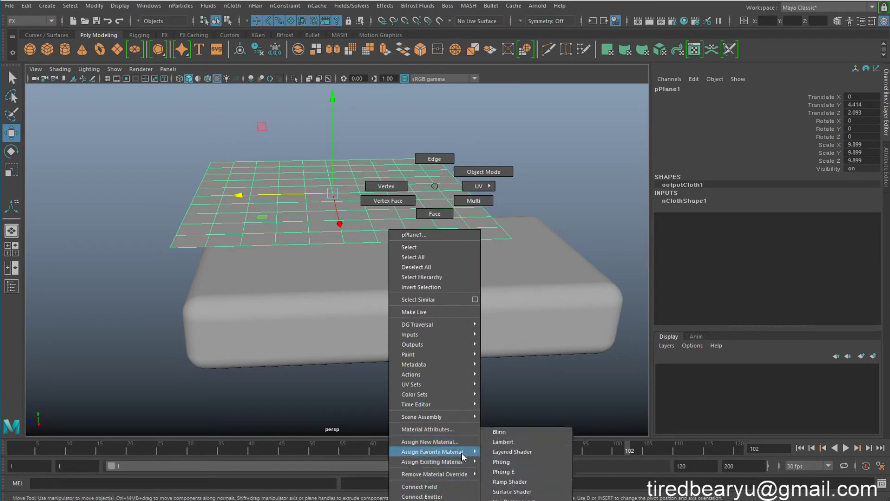
click(524, 469)
mouse_move(473, 384)
alt+mouse_down()
mouse_move(550, 195)
mouse_move(513, 143)
alt+mouse_up()
click(560, 171)
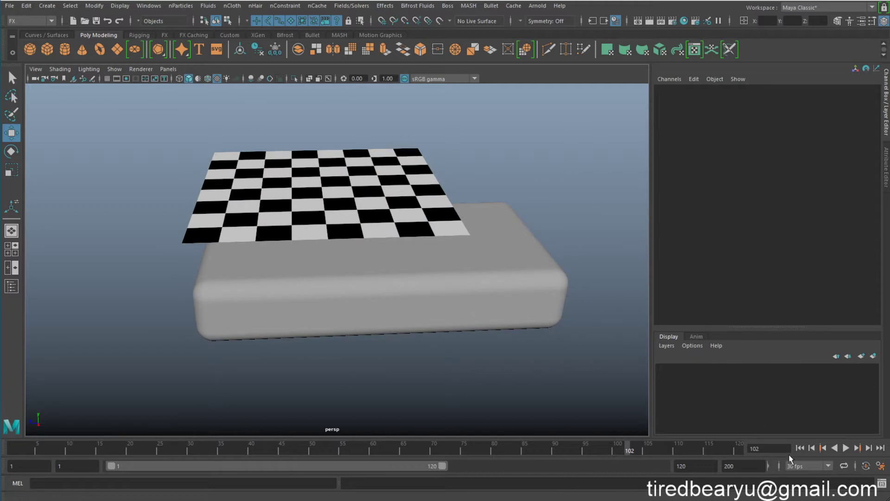
Play a short test of the cloth simulation, then rewind to frame 1
click(848, 448)
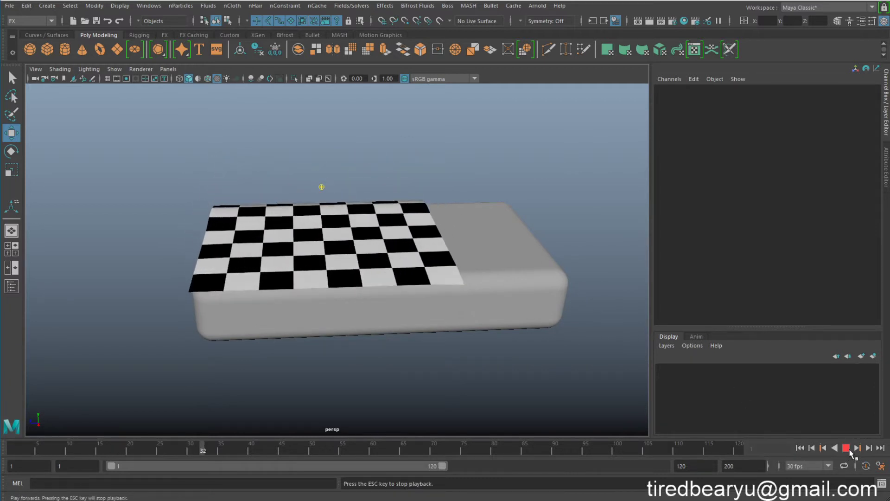
click(849, 448)
alt+drag(652, 401, 460, 295)
click(801, 448)
Scale the mattress box down to 5.289, 2.154, 11.761
click(460, 294)
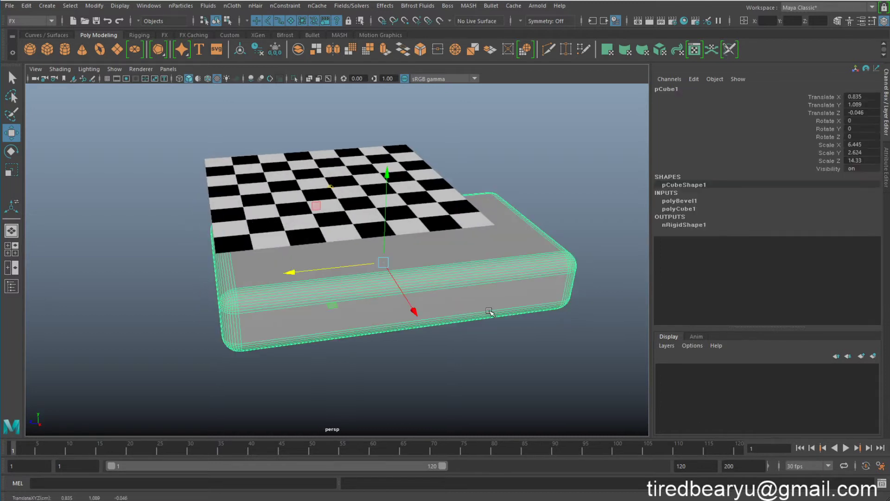
click(342, 174)
click(416, 268)
alt+drag(433, 312, 482, 299)
key(r)
drag(405, 237, 371, 239)
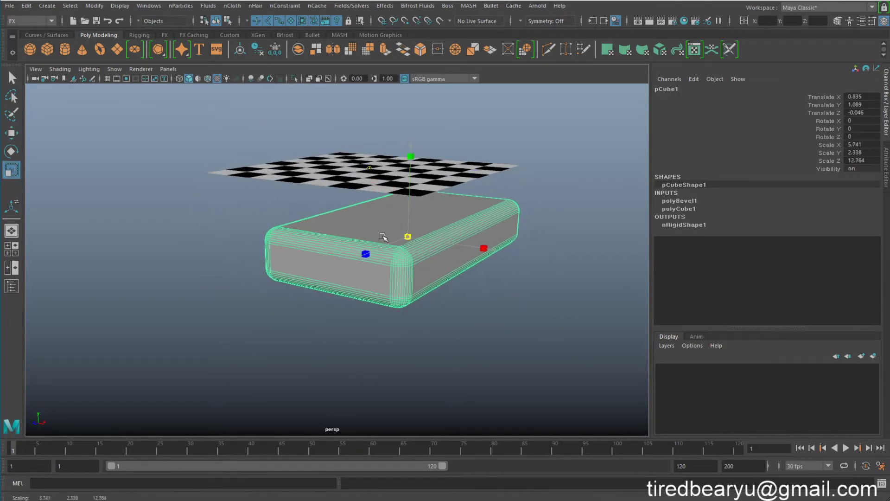
alt+drag(465, 279, 491, 259)
key(q)
Play the simulation to frame 104 and inspect the cloth draped over the smaller box
click(845, 448)
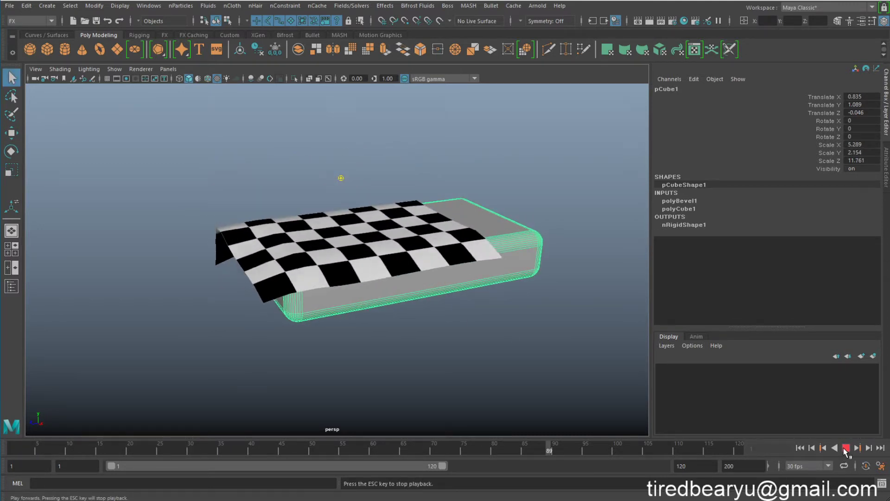
click(844, 447)
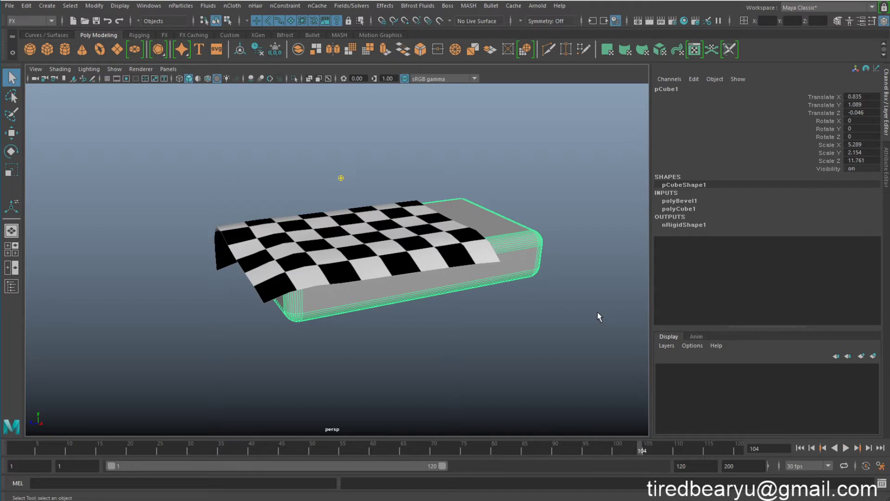
click(501, 305)
click(457, 259)
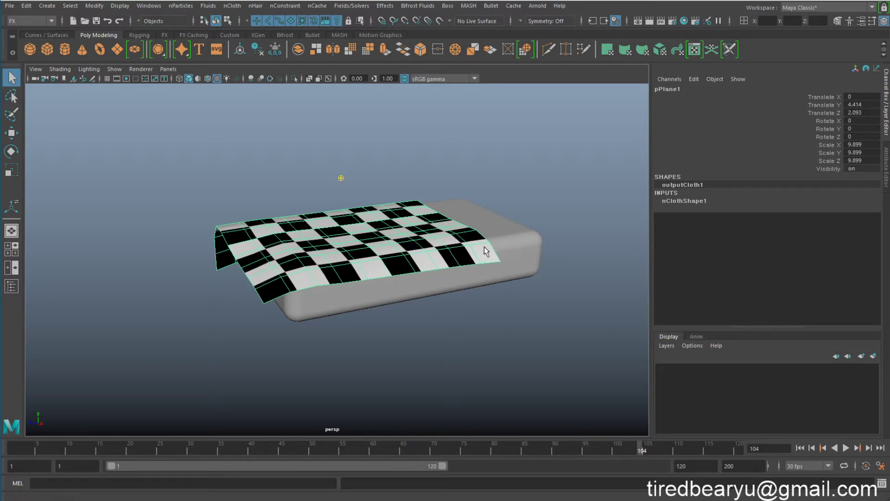
alt+right_drag(477, 252, 567, 292)
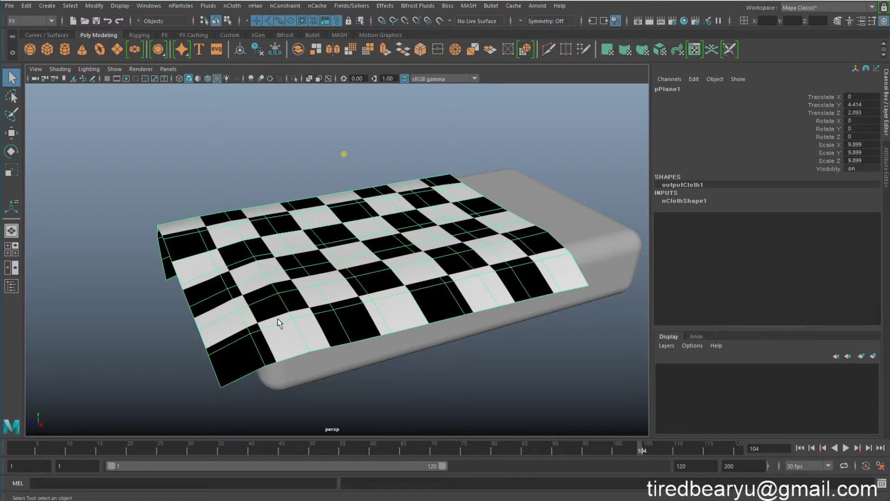
alt+drag(280, 320, 335, 308)
Replay the drape to frame 89, rewind to frame 1, and undo then redo the box scaling
click(799, 447)
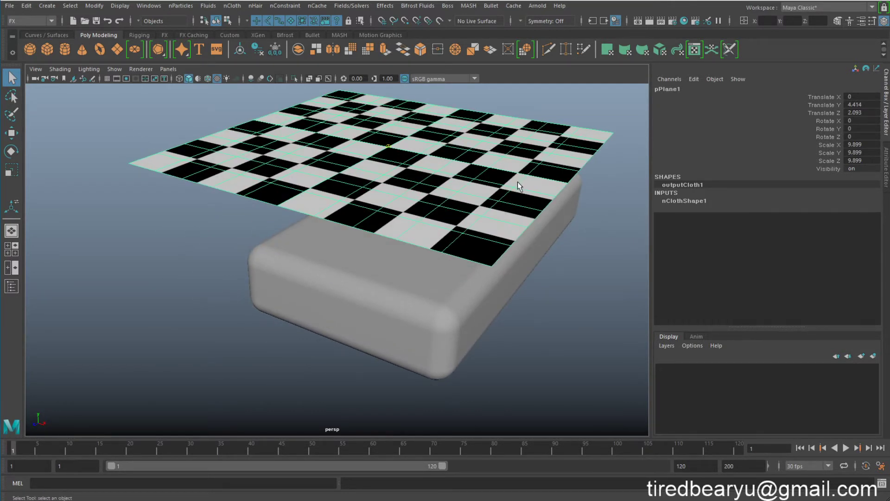
alt+drag(518, 183, 558, 237)
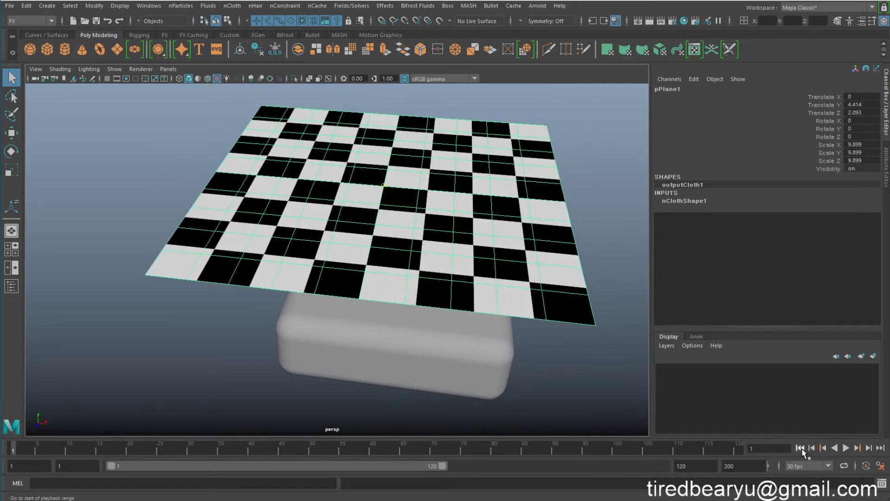
click(845, 448)
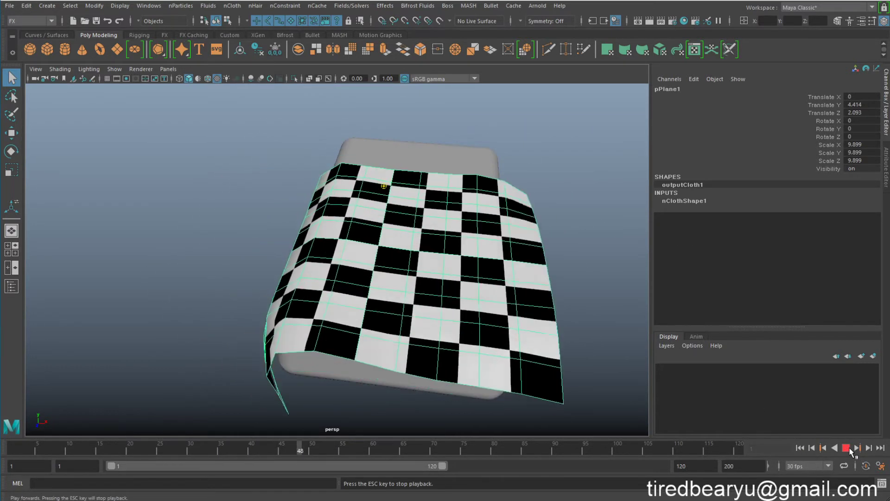
click(849, 448)
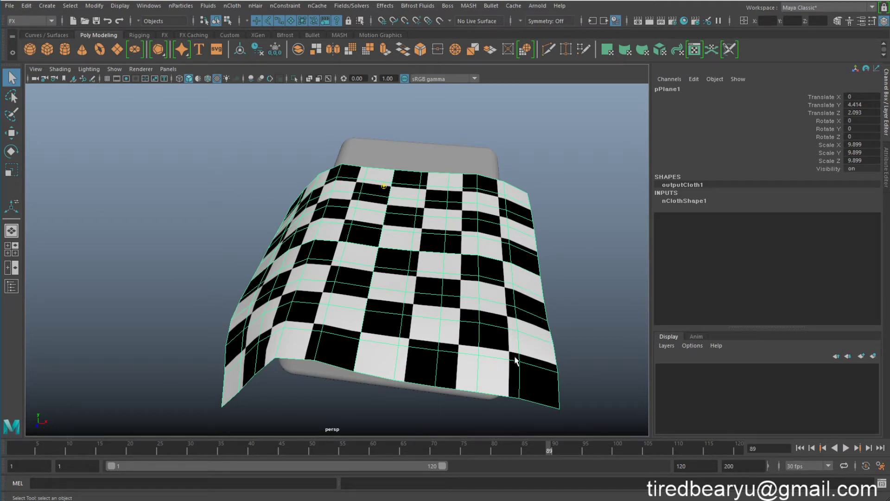
click(800, 448)
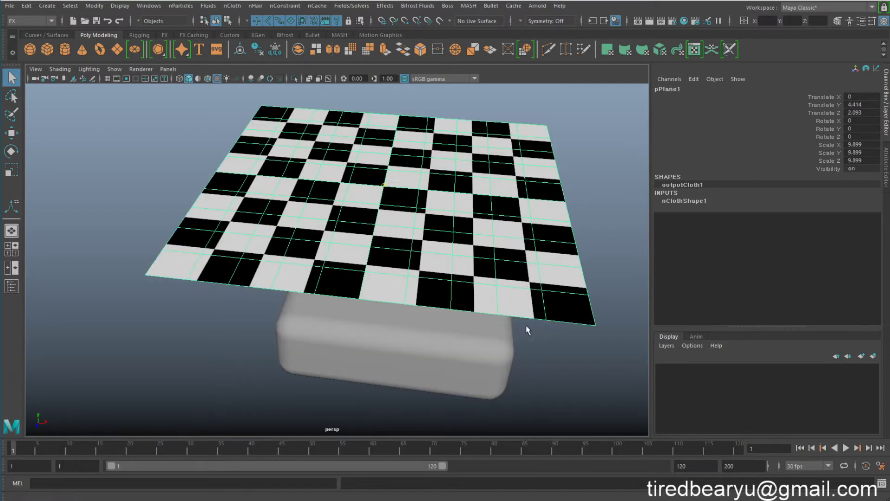
mouse_move(525, 324)
alt+mouse_down()
mouse_move(444, 268)
mouse_move(412, 231)
alt+mouse_up()
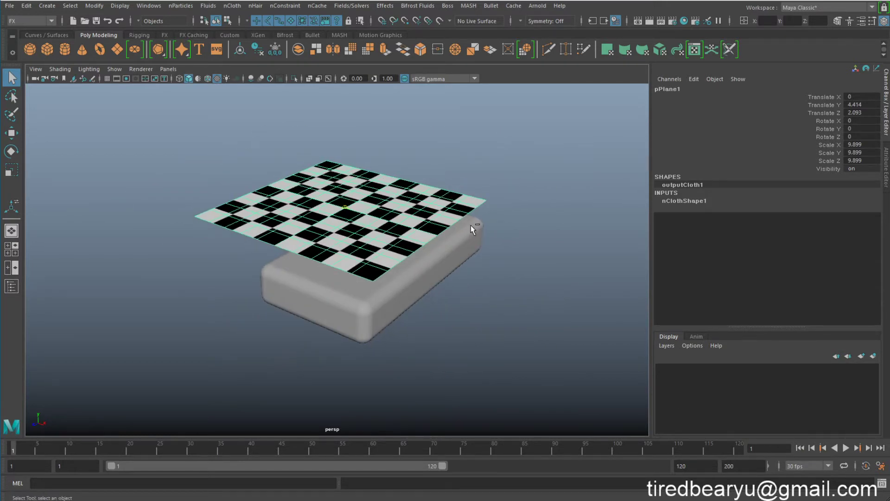
key(ctrl+z)
key(ctrl+z)
key(shift+z)
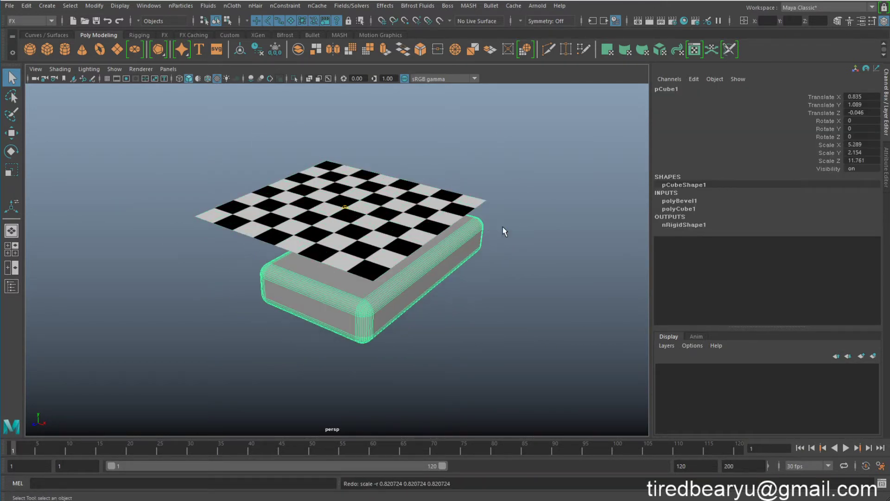
key(shift+z)
key(shift+z)
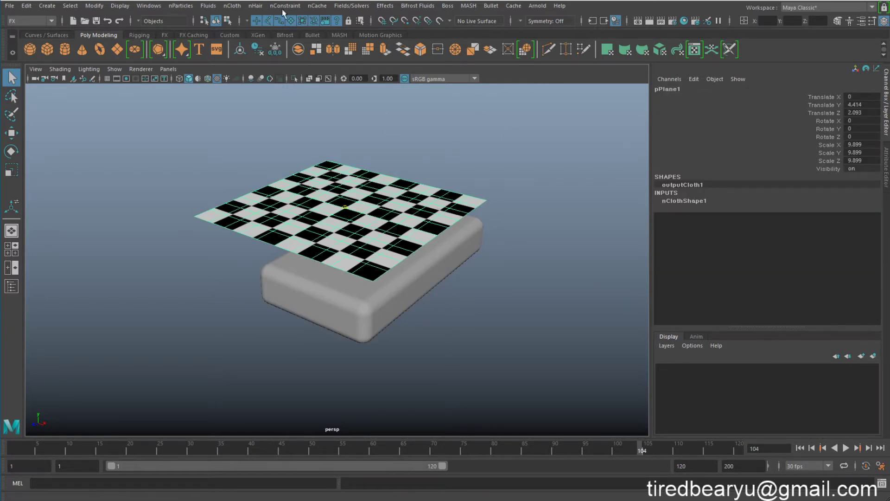
Remove the nCloth from the plane and reselect it
click(208, 6)
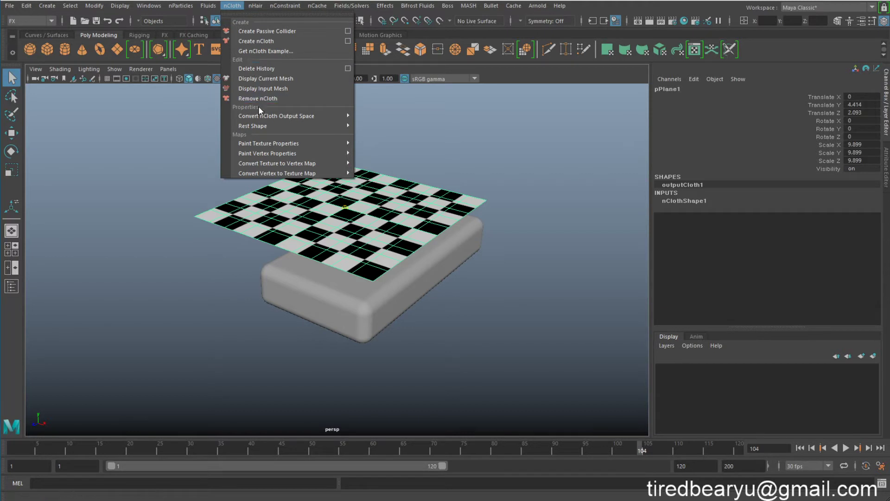
click(258, 99)
click(393, 212)
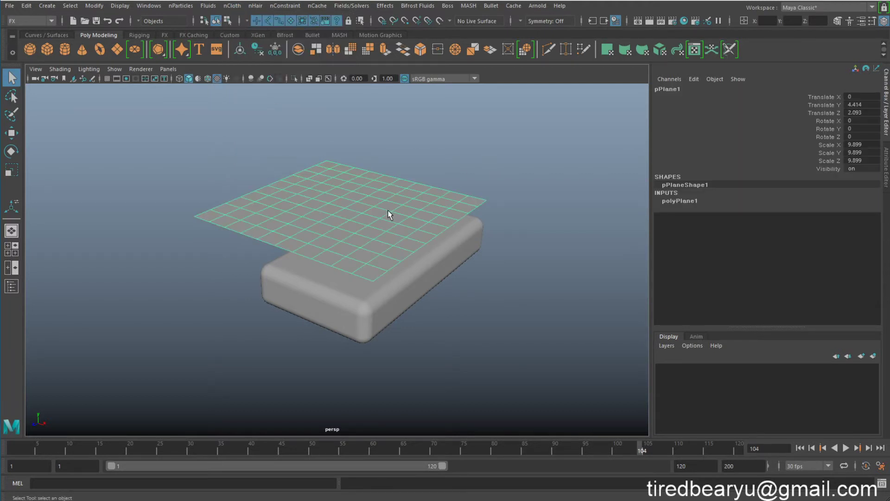
alt+drag(400, 210, 479, 184)
click(480, 185)
click(367, 188)
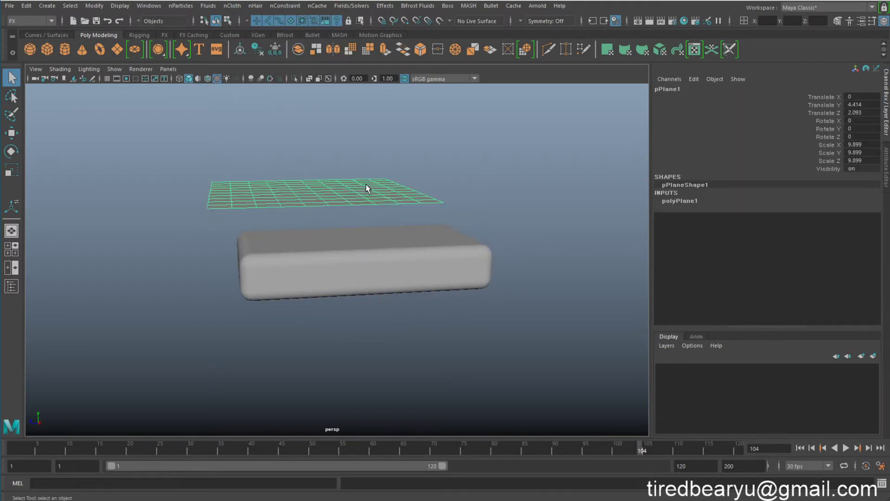
Set polyPlane1 Subdivisions Width and Height to 80
click(694, 200)
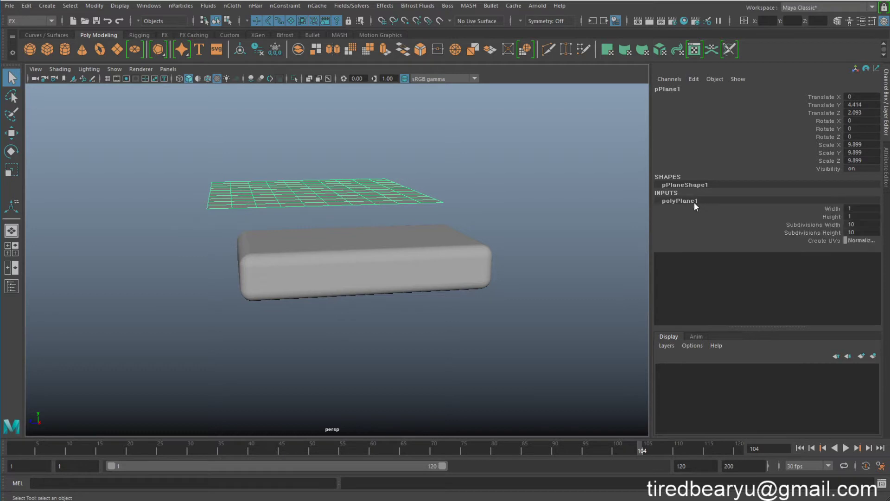
drag(801, 228, 809, 233)
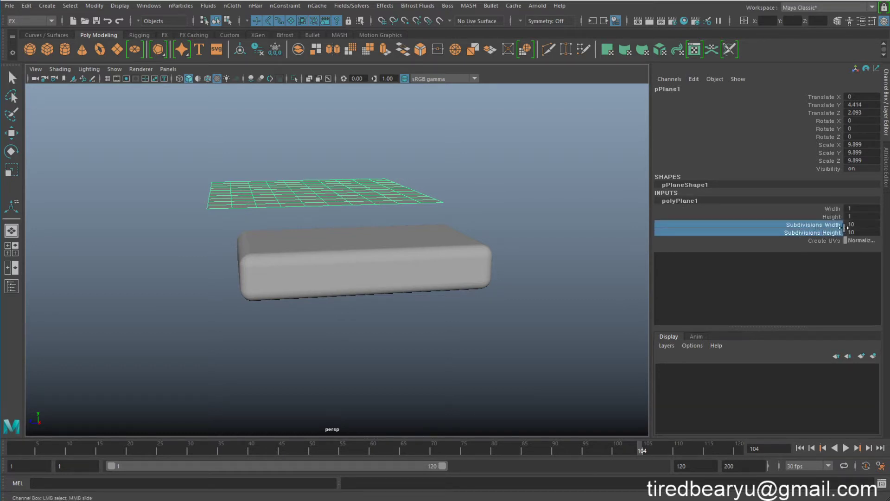
mouse_move(427, 239)
middle_down()
mouse_move(647, 186)
mouse_move(407, 214)
middle_up()
scroll(586, 235, up, 5)
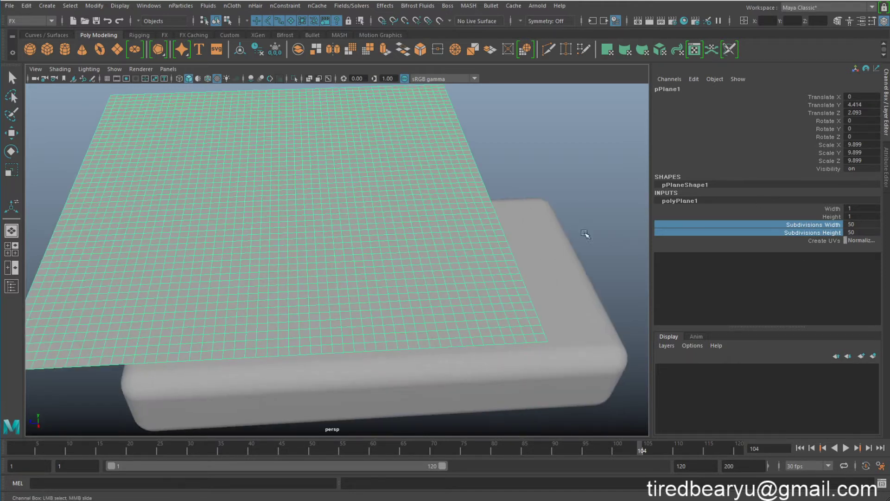
alt+drag(623, 230, 446, 238)
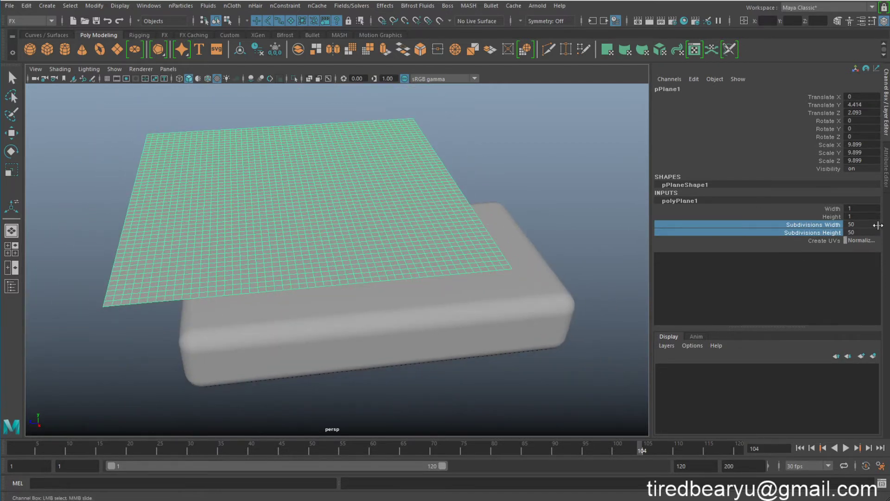
click(876, 231)
text(80)
key(Return)
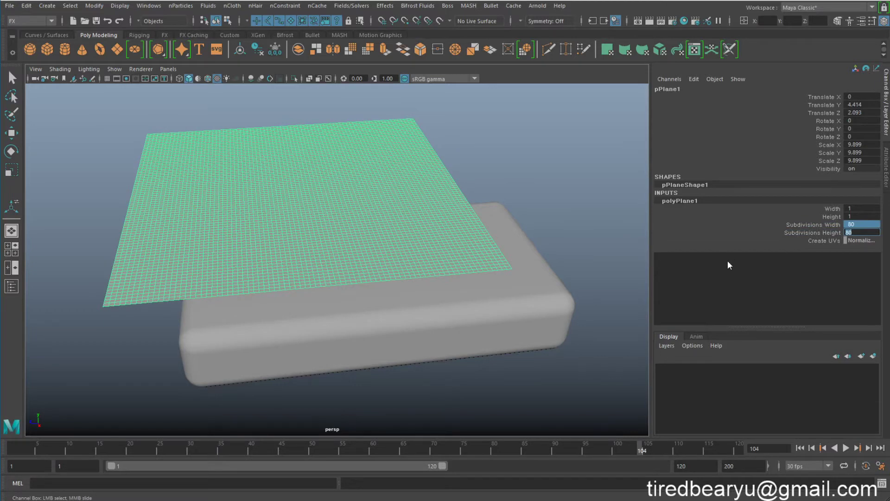
mouse_move(580, 269)
alt+mouse_down()
mouse_move(520, 277)
mouse_move(576, 296)
mouse_move(533, 284)
mouse_move(568, 277)
mouse_move(463, 235)
alt+mouse_up()
Convert the 80×80 plane into a fresh nCloth object
key(q)
click(568, 278)
click(463, 236)
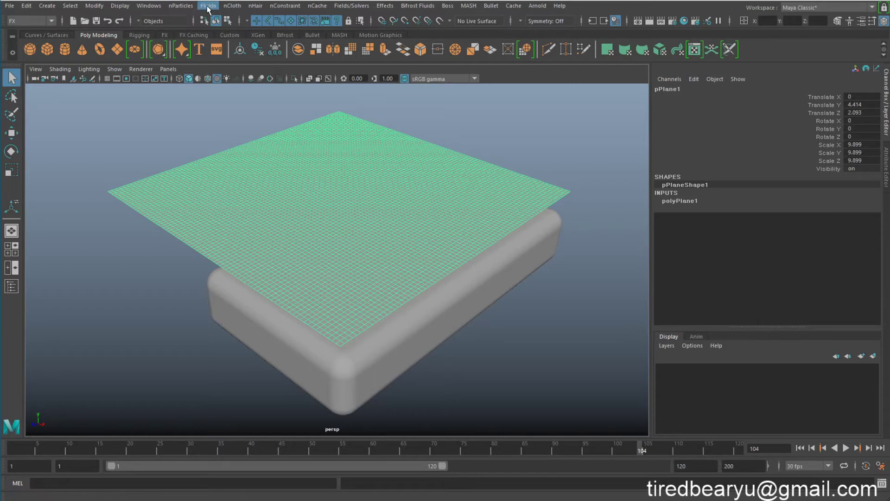
click(242, 7)
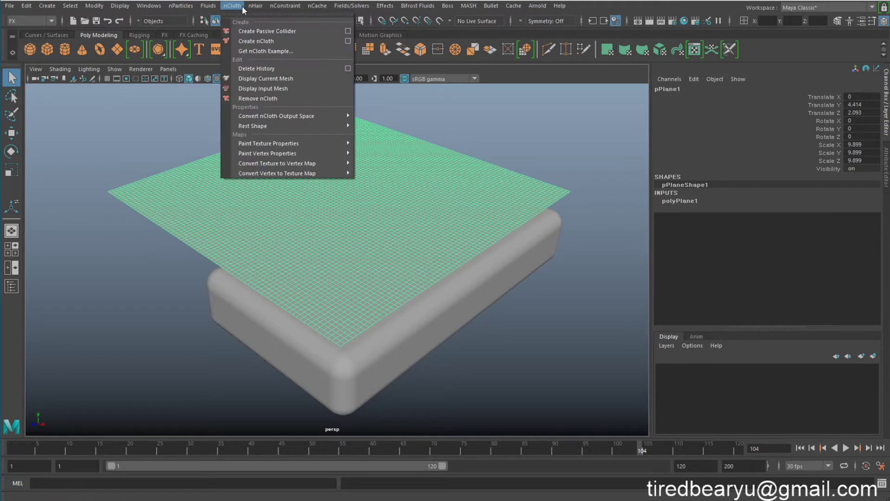
click(256, 40)
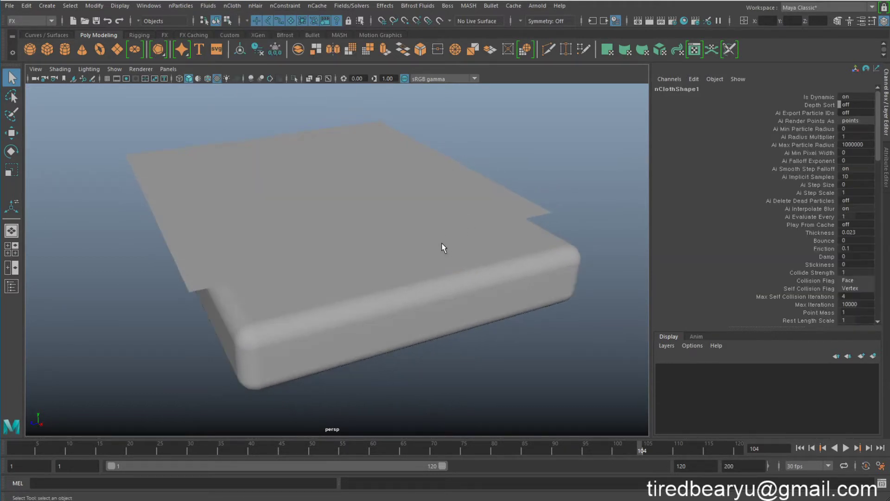
click(800, 447)
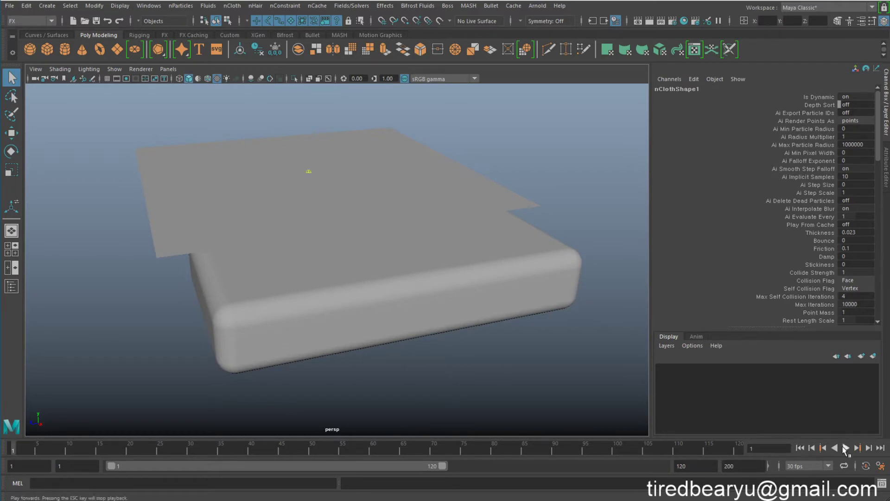
click(846, 448)
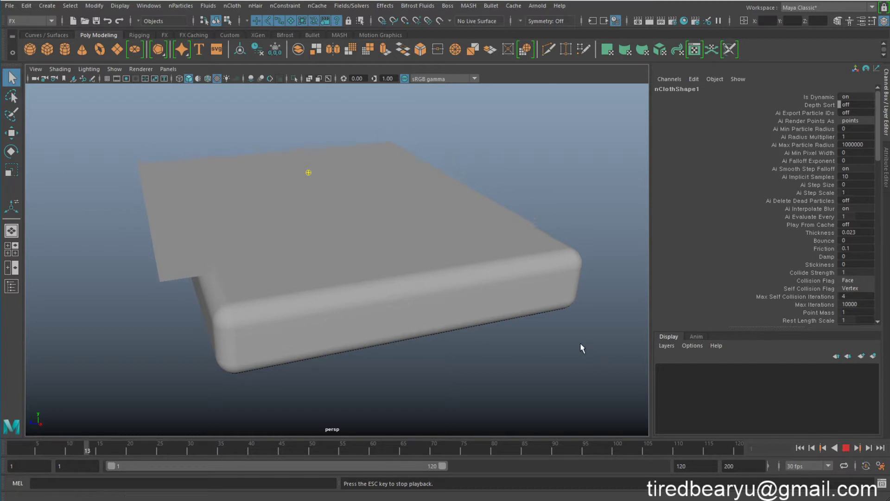
click(438, 223)
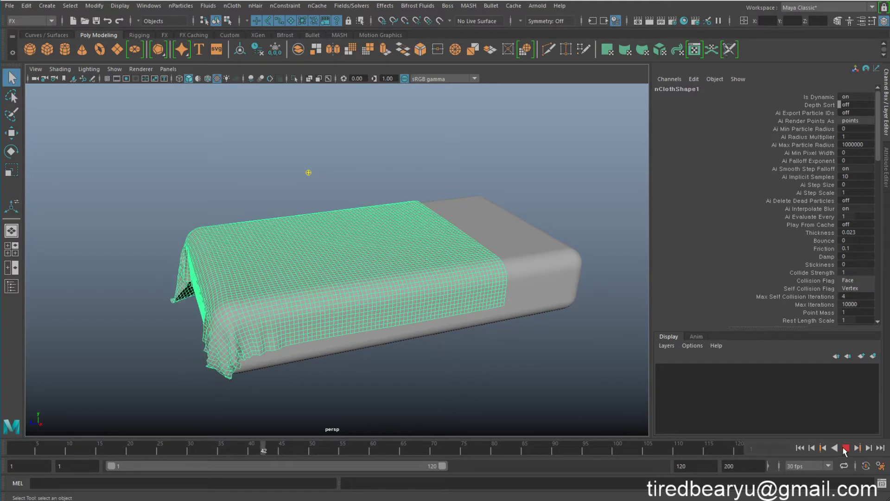
key(Escape)
alt+drag(347, 360, 473, 351)
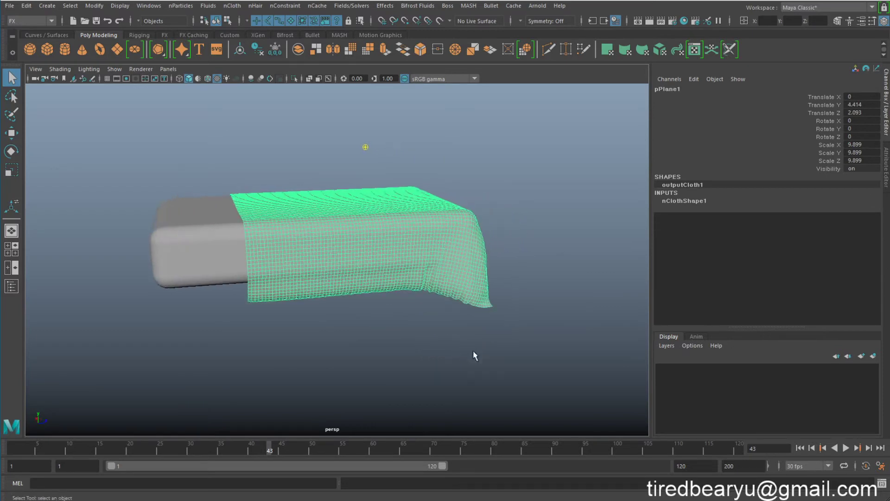
mouse_move(471, 292)
alt+mouse_down()
mouse_move(349, 337)
mouse_move(519, 318)
alt+mouse_up()
click(538, 366)
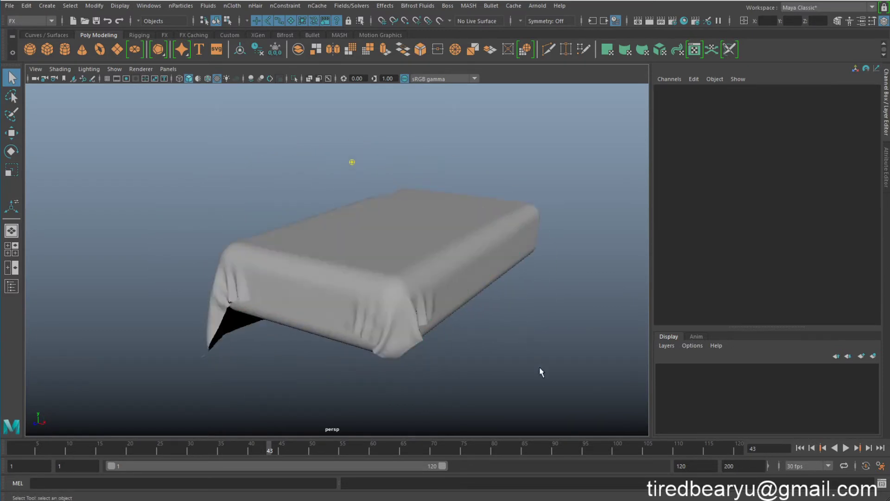
alt+drag(539, 366, 445, 372)
alt+right_drag(445, 371, 531, 321)
click(284, 259)
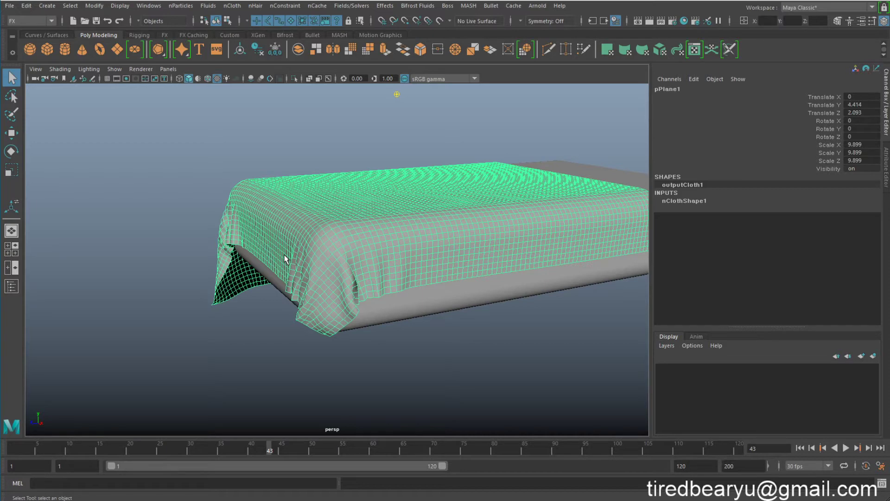
alt+drag(383, 265, 481, 299)
click(803, 446)
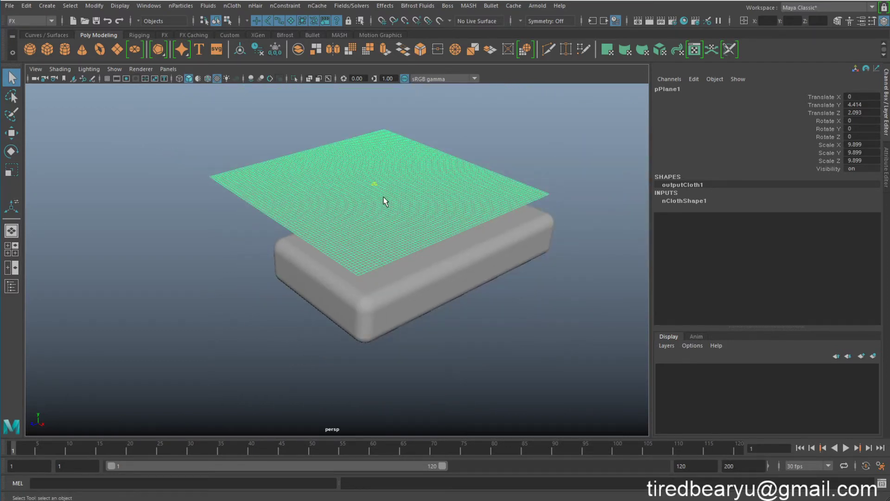
Show nClothShape1 in the Attribute Editor with Dynamic Properties expanded, Bend Resistance 0.100
click(730, 201)
key(ctrl+a)
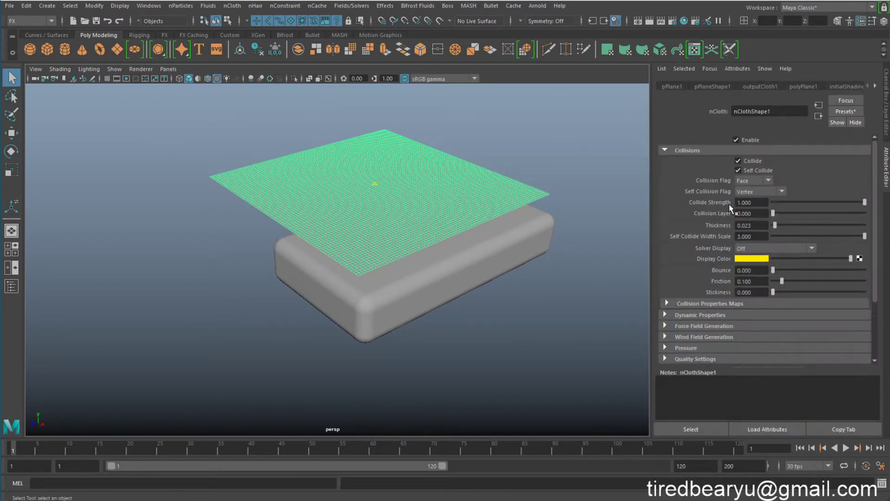
click(532, 154)
drag(533, 154, 260, 142)
scroll(769, 193, down, 3)
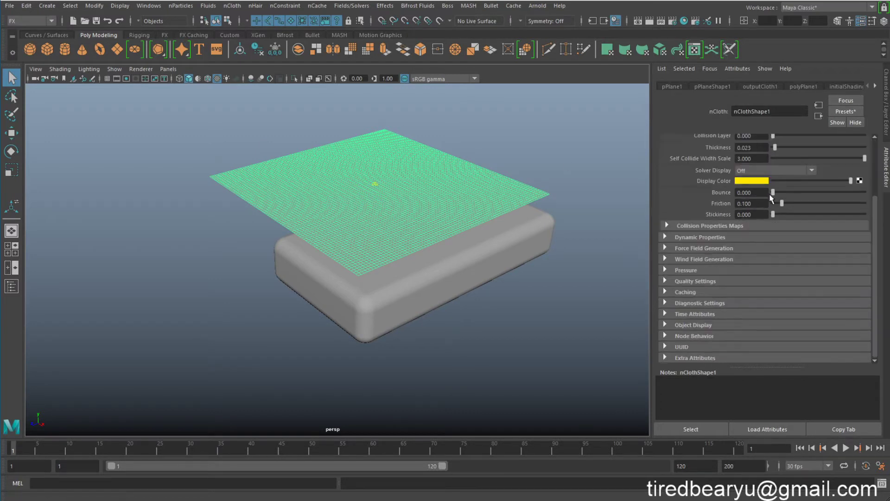
click(694, 238)
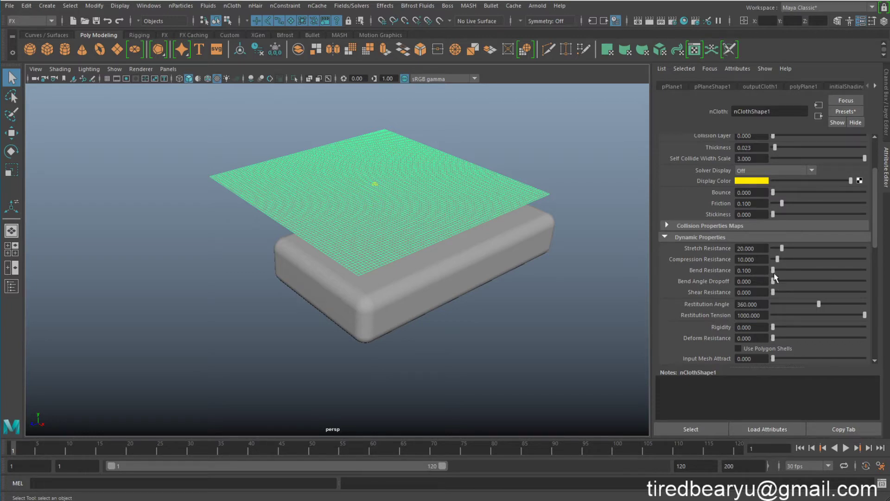
Raise Bend Resistance to 200 and play the simulation
drag(773, 270, 876, 278)
scroll(358, 282, up, 3)
scroll(431, 308, up, 3)
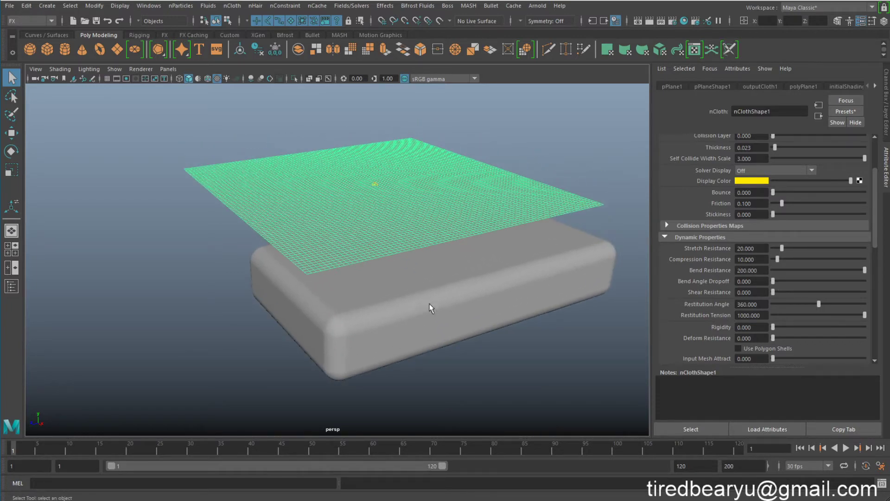
click(845, 447)
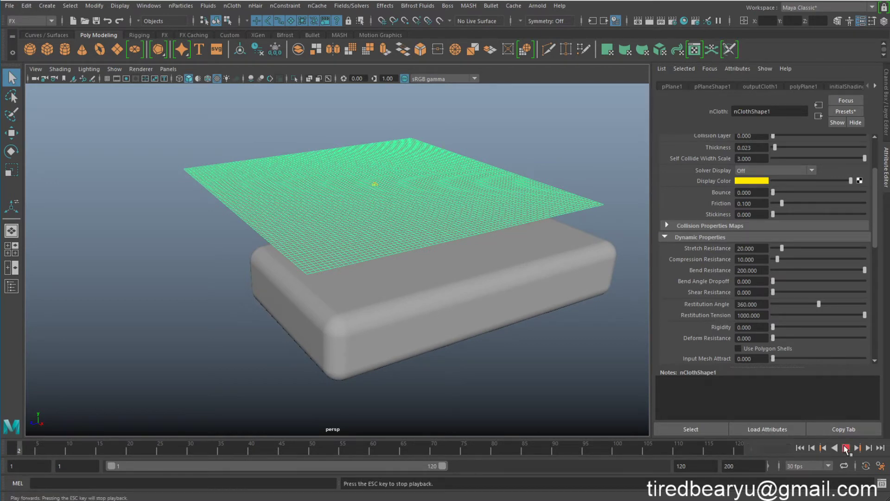
Lower Bend Resistance to 67.033 and replay the drape to frame 41
click(804, 270)
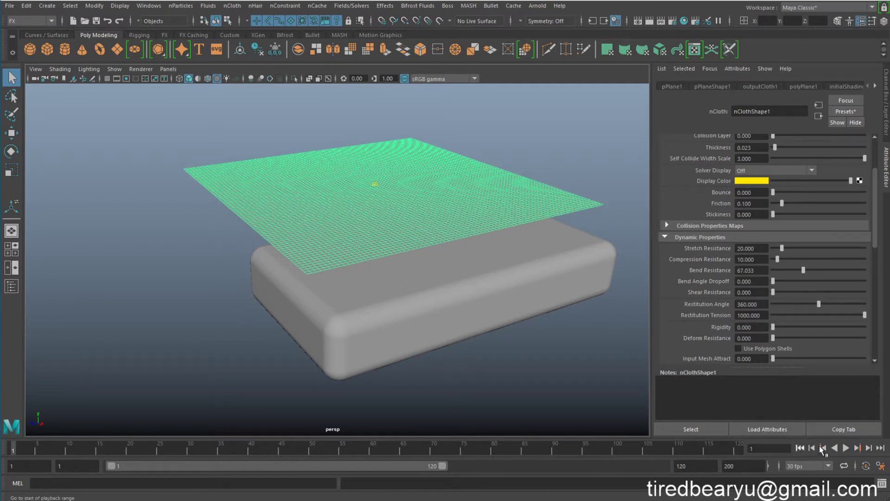
click(846, 448)
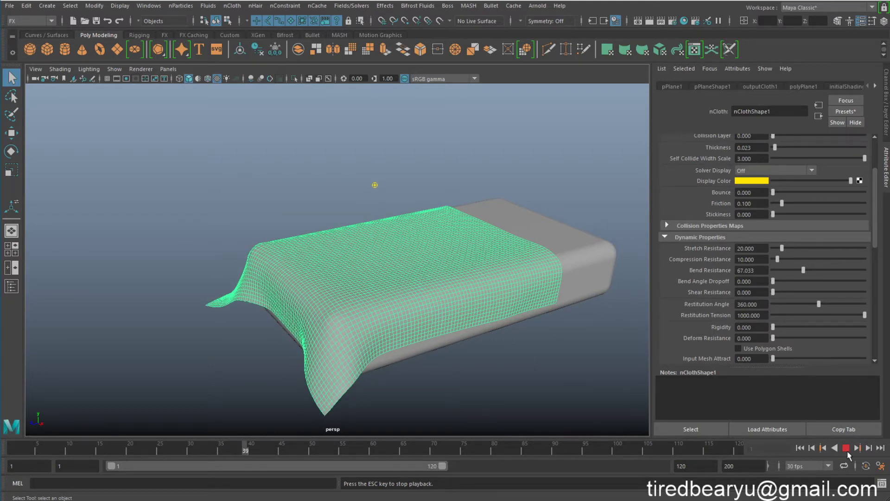
key(Escape)
click(427, 373)
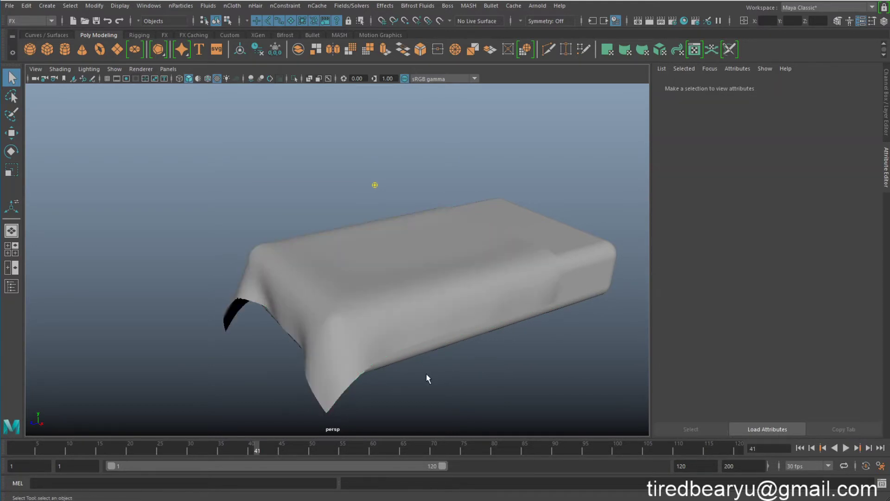
alt+drag(427, 374, 430, 368)
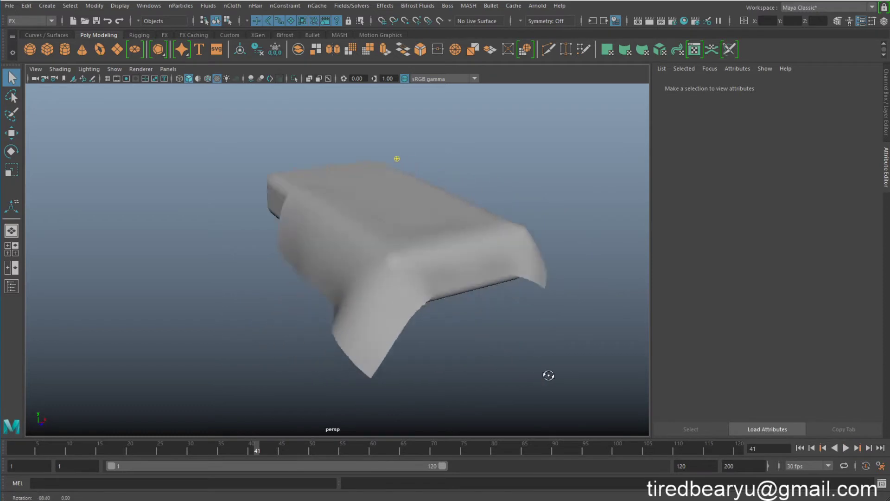
click(382, 307)
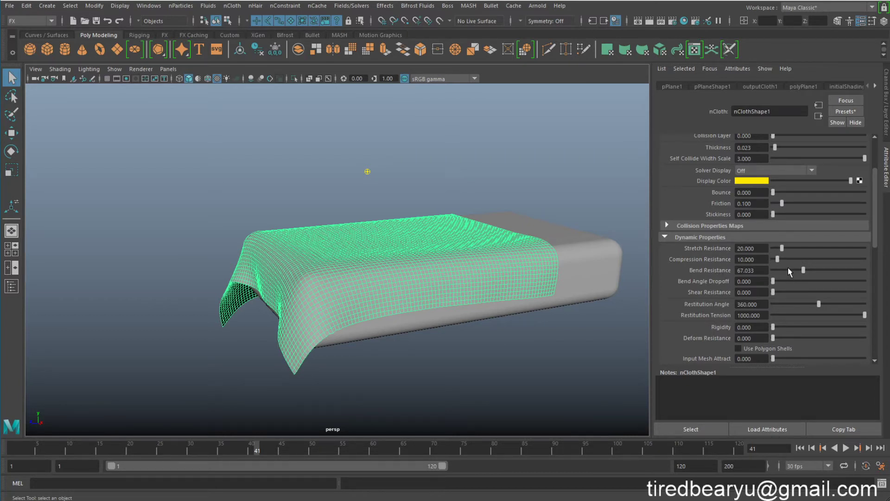
Set Bend Resistance back to 0.100
drag(783, 268, 773, 273)
double_click(736, 270)
text(0.1)
key(Return)
Replay the softer cloth drape, then rewind to frame 1
click(799, 448)
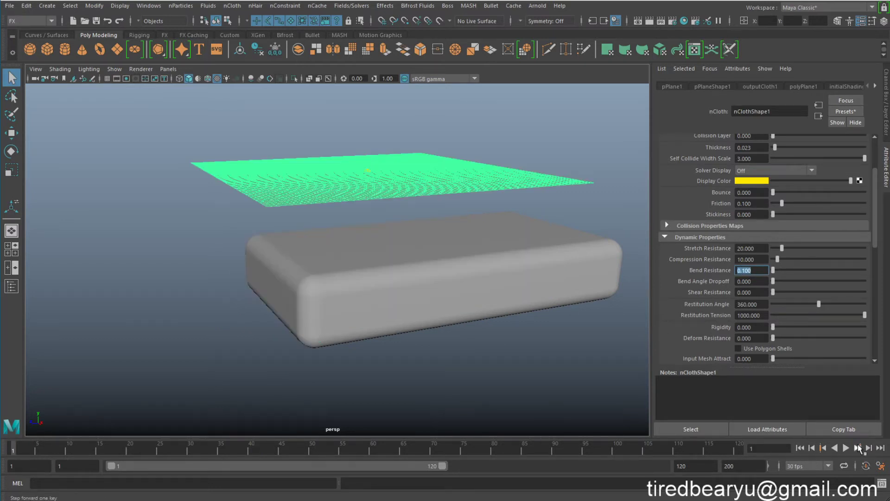
click(845, 447)
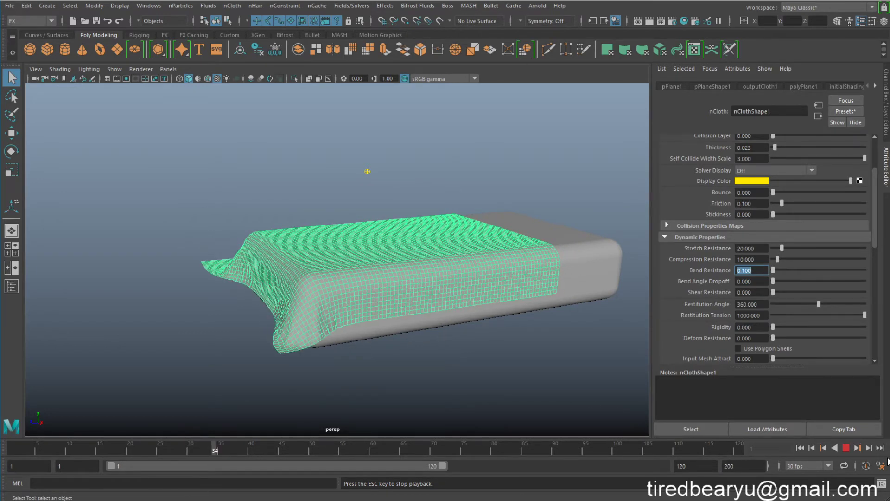
click(846, 447)
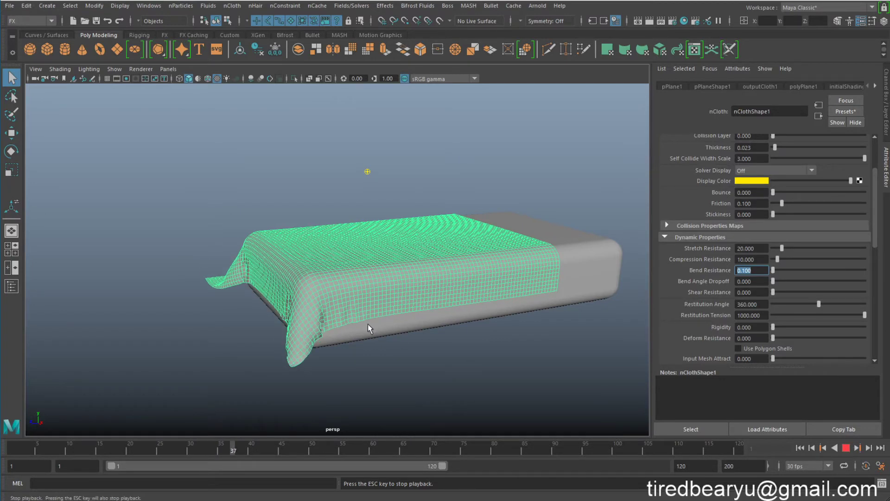
alt+drag(366, 322, 602, 361)
click(602, 360)
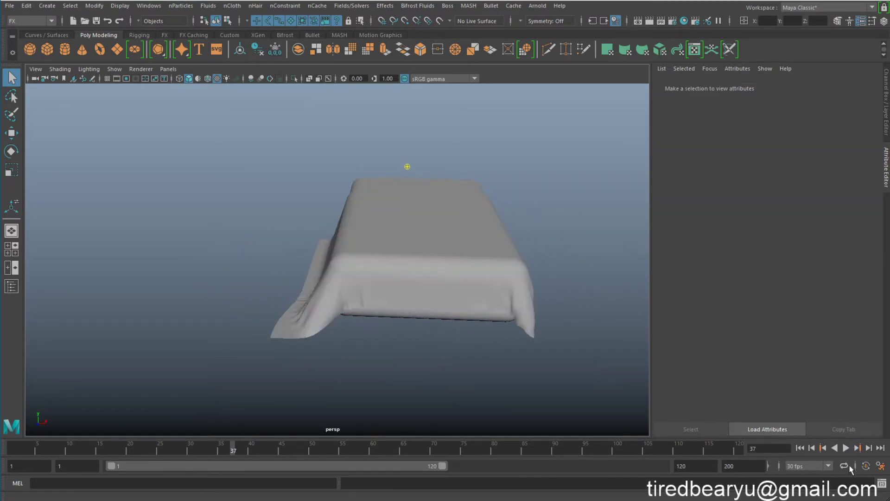
click(799, 448)
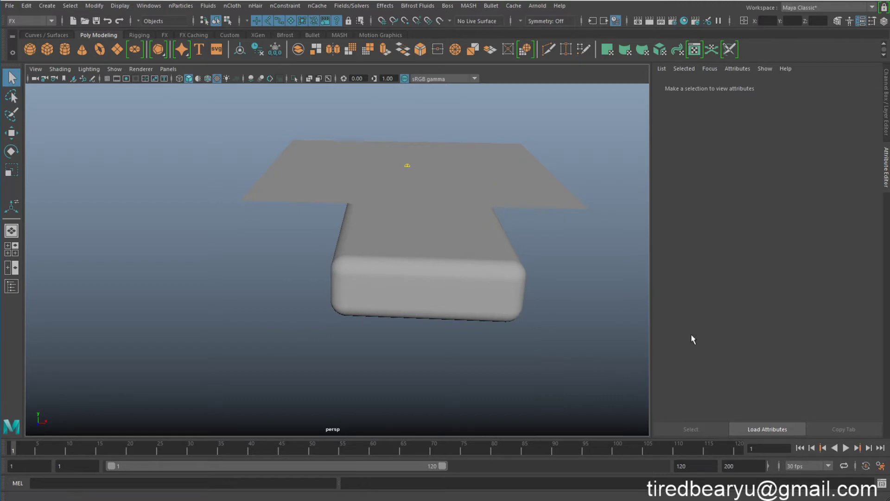
Raise the cloth's Rigidity to 10 and play the simulation
click(527, 204)
alt+drag(580, 296, 602, 308)
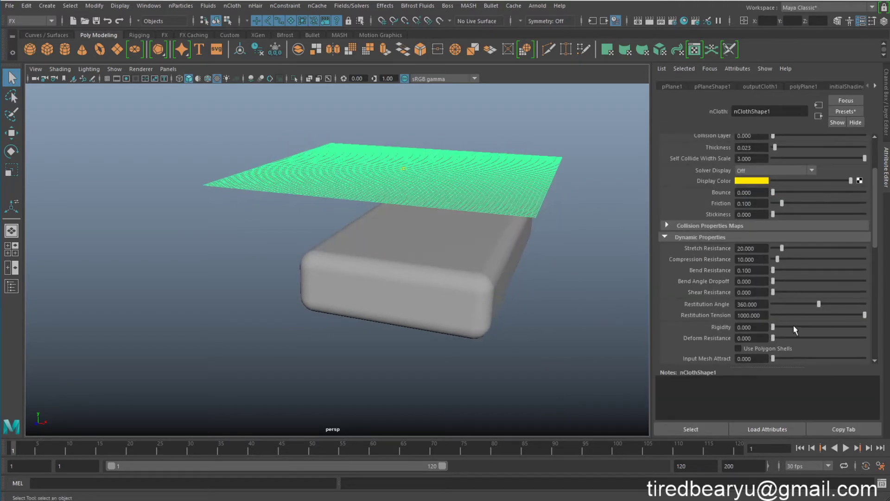
scroll(796, 327, down, 1)
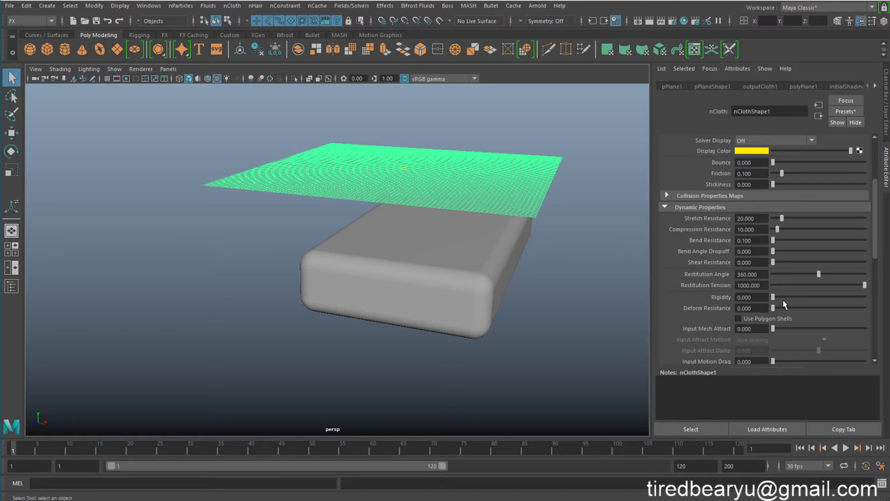
drag(856, 297, 866, 297)
alt+drag(517, 288, 556, 278)
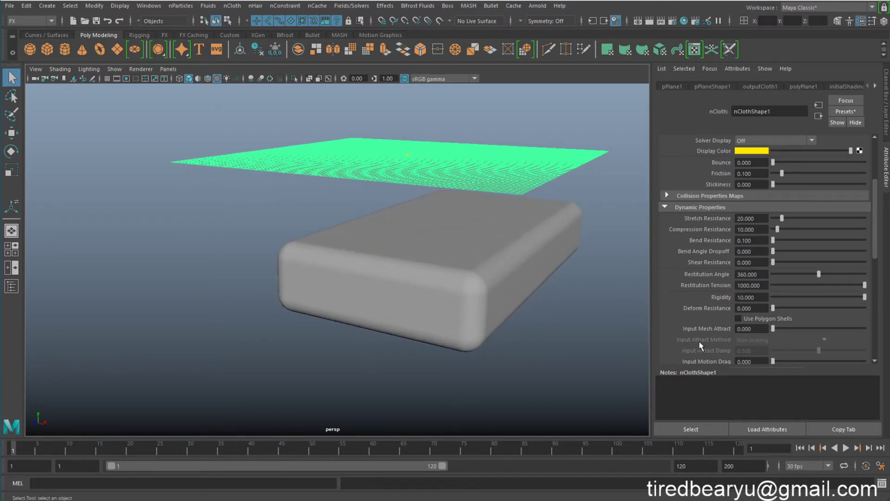
click(846, 447)
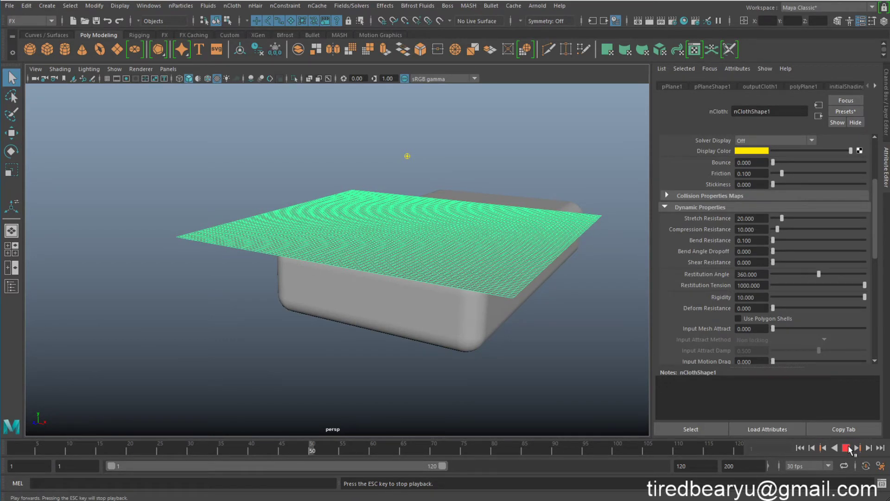
click(801, 448)
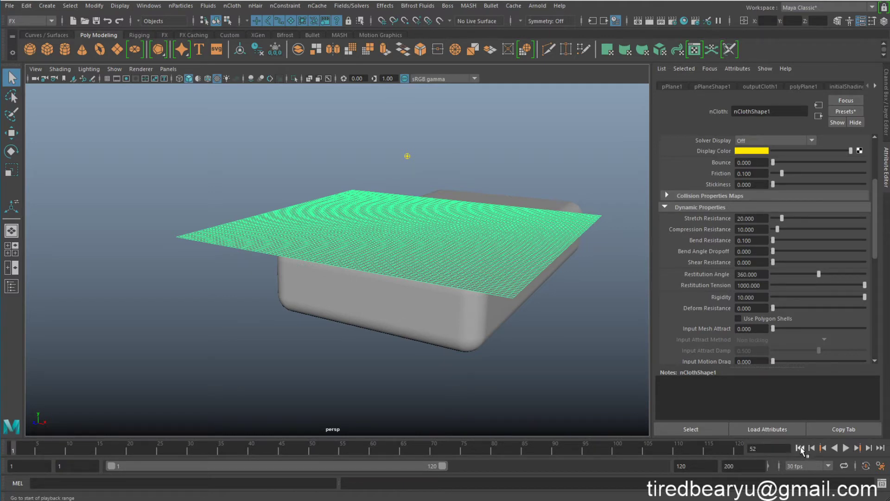
Rewind, reselect the cloth and set Rigidity back to 0
click(522, 204)
click(531, 179)
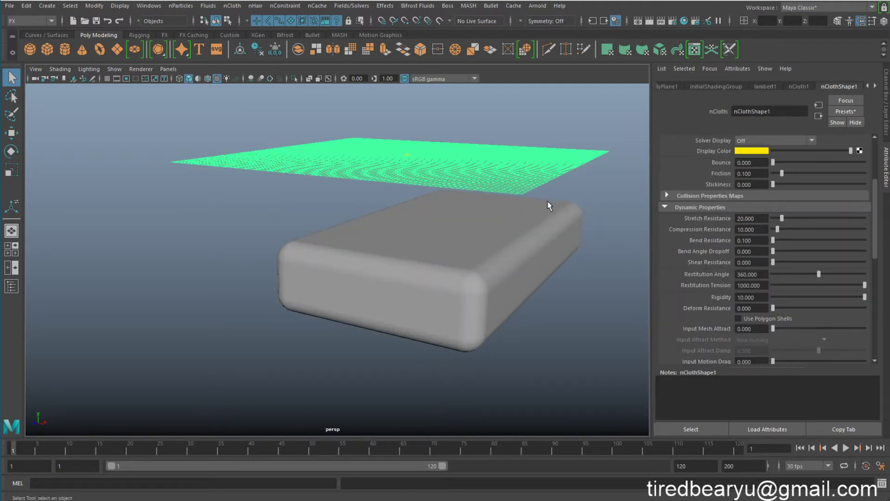
scroll(549, 199, up, 2)
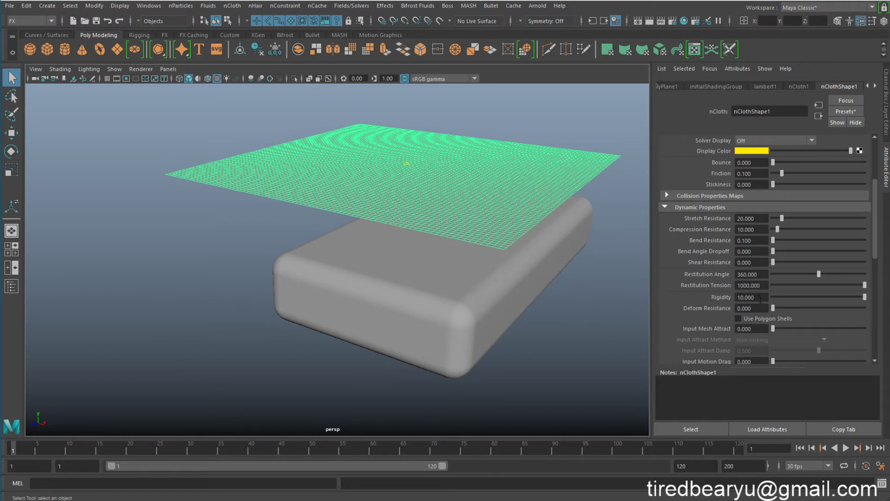
click(738, 297)
text(0)
key(Return)
Raise Deform Resistance to 10 and play, trying Rigidity 5 then 0
drag(777, 306, 865, 308)
click(846, 448)
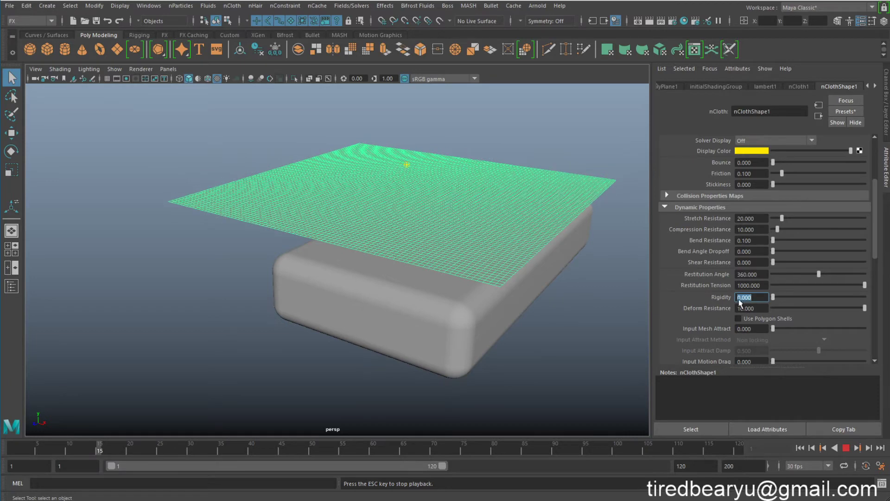
text(5)
key(Return)
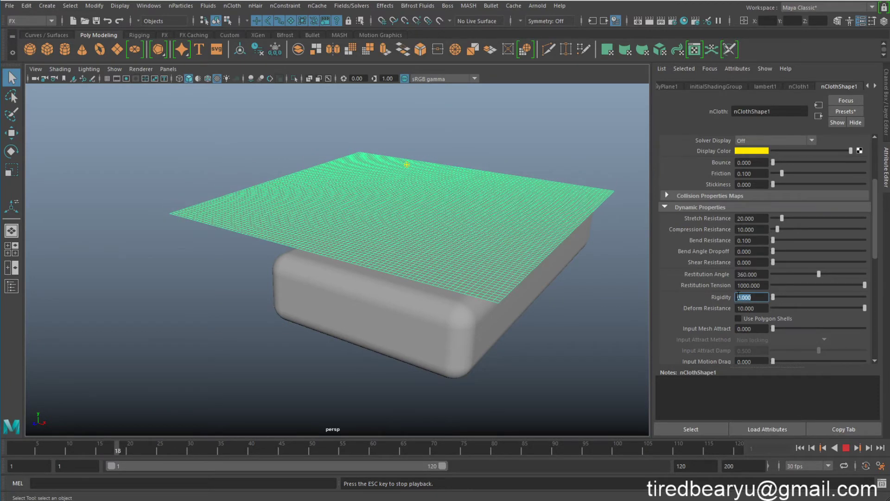
text(0)
key(Return)
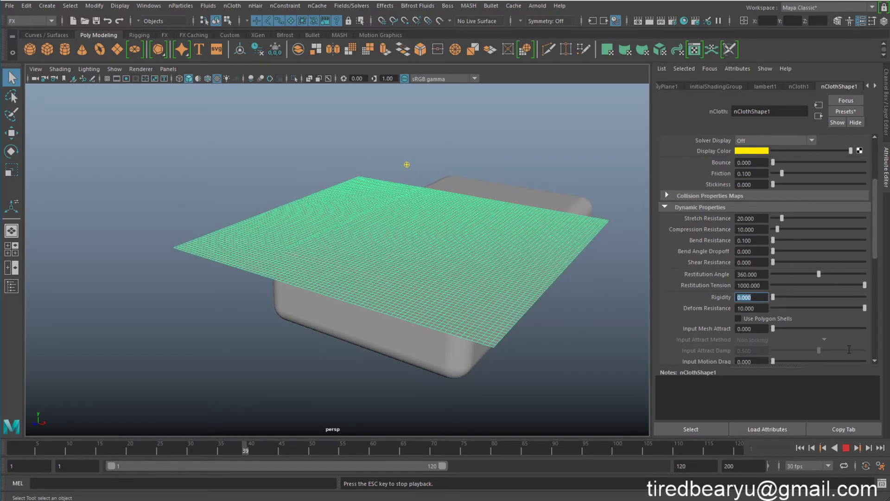
Replay with Deform Resistance 1.044, then reset it to 0 and rewind to frame 1
key(Escape)
click(782, 308)
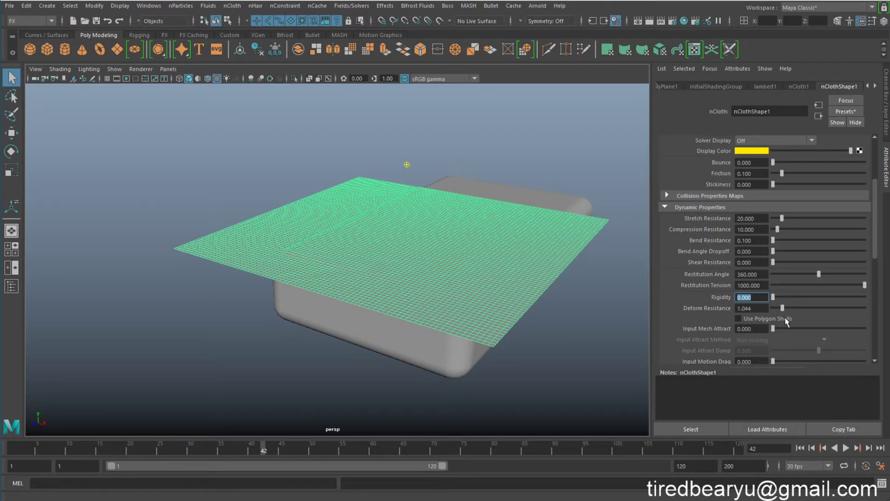
click(813, 448)
click(846, 448)
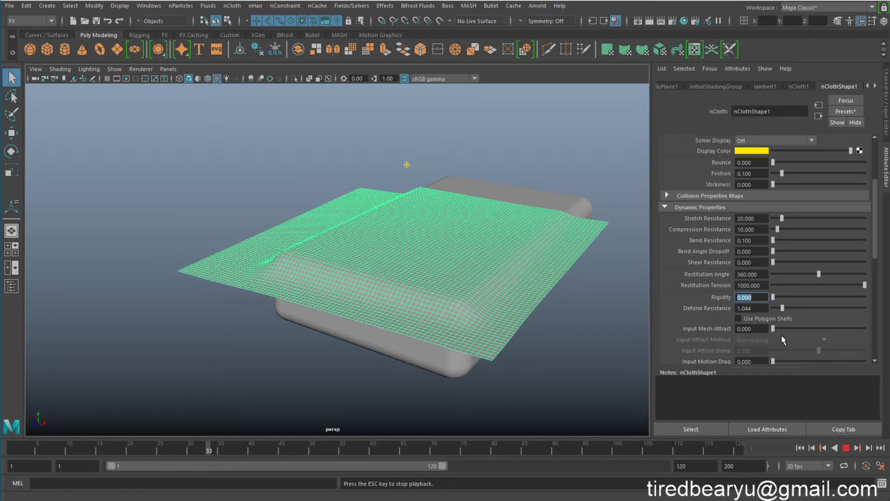
click(846, 447)
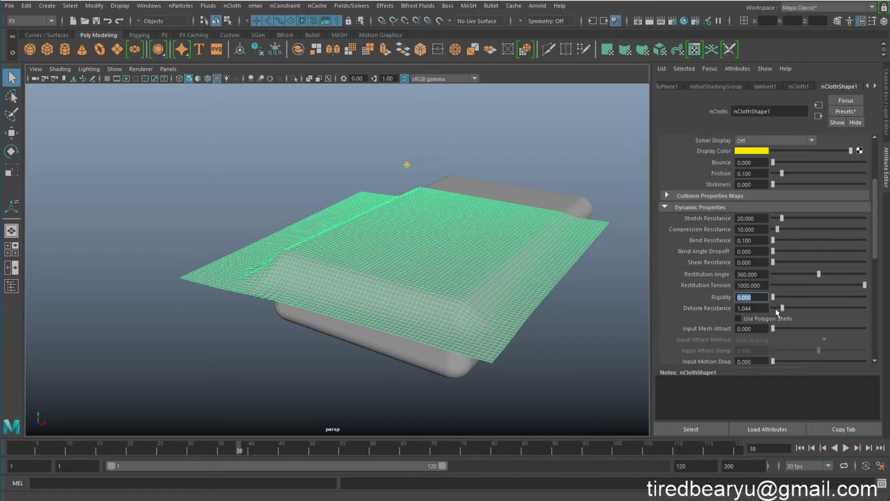
drag(776, 310, 664, 310)
click(800, 448)
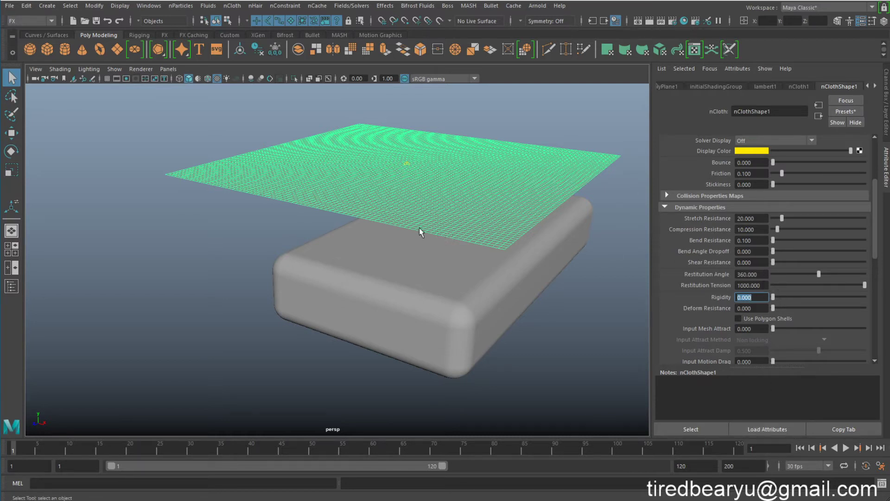
Show the ground grid in the viewport and select the mattress box
alt+right_drag(488, 280, 294, 252)
alt+drag(294, 252, 418, 264)
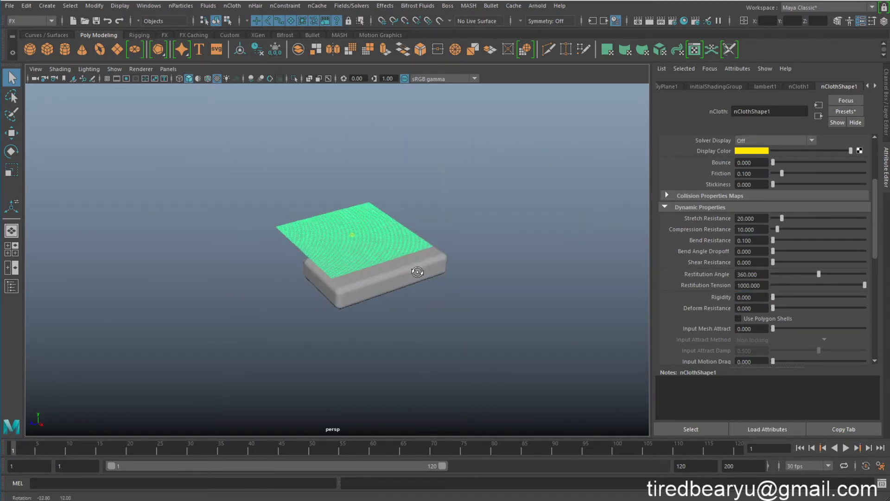
click(418, 277)
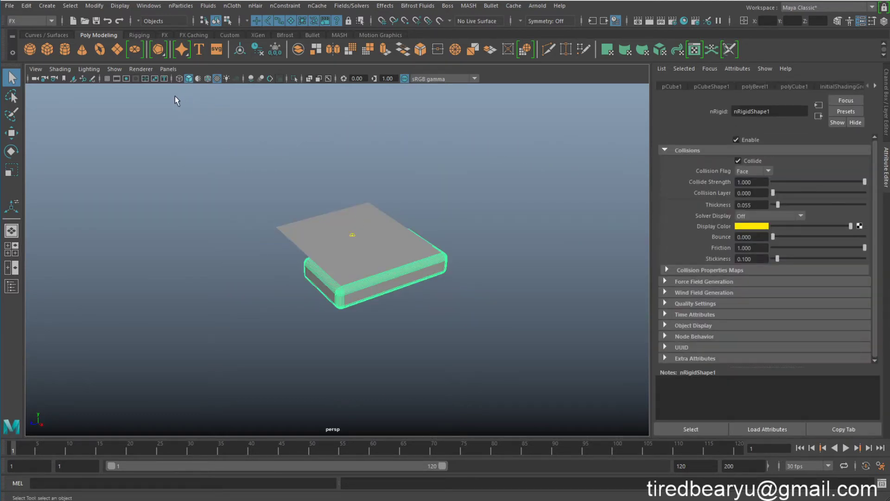
click(106, 78)
alt+right_drag(253, 131, 558, 226)
alt+drag(558, 226, 565, 294)
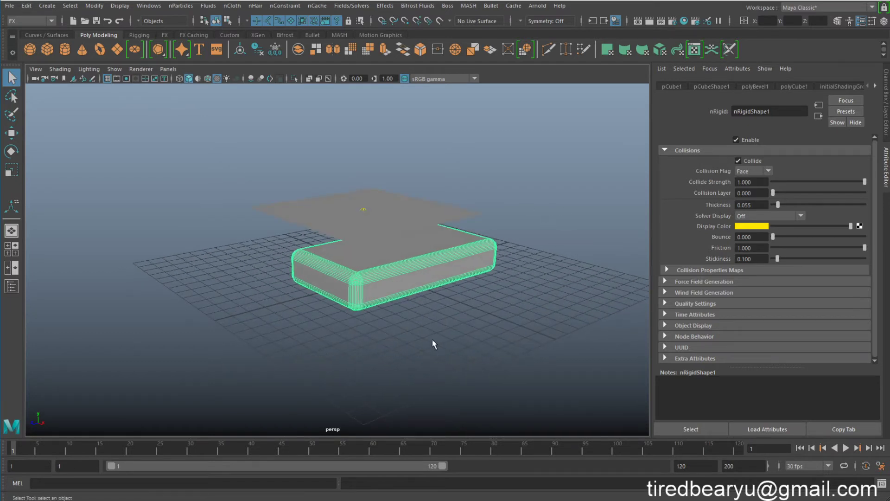
alt+drag(433, 342, 419, 302)
click(397, 224)
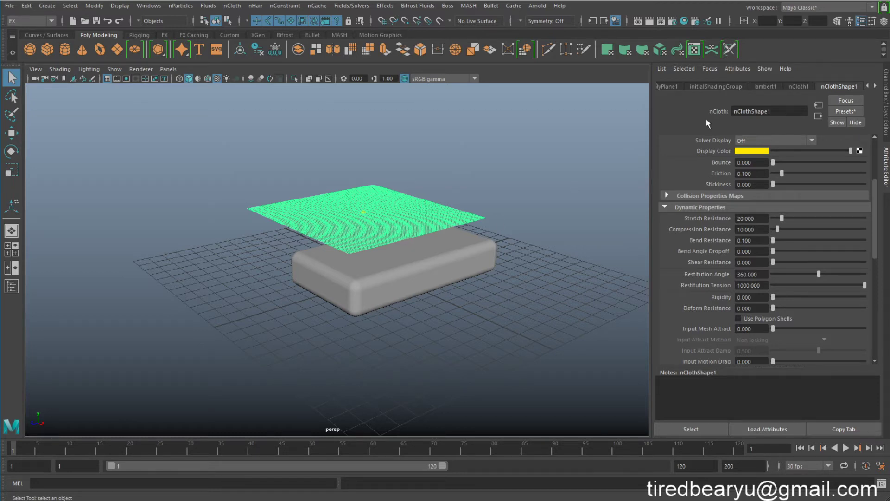
click(472, 292)
click(408, 246)
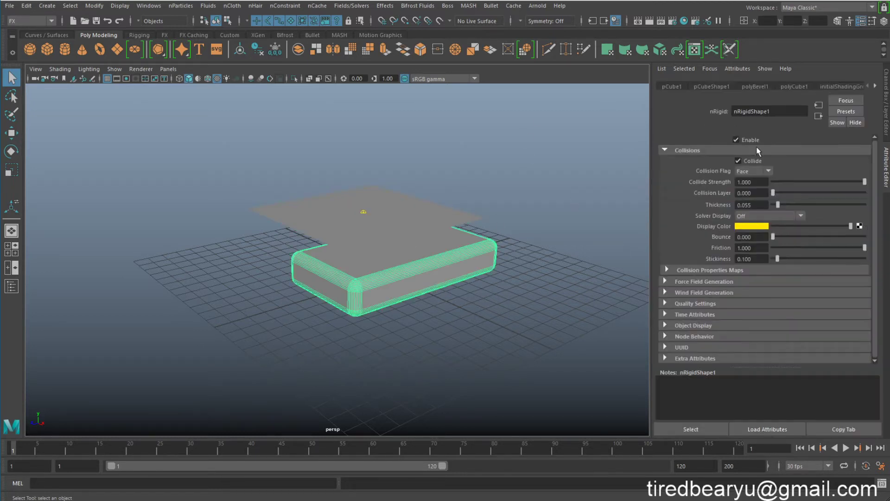
Set the nucleus1 Space Scale to 10, play the simulation, then rewind to frame 1
click(875, 87)
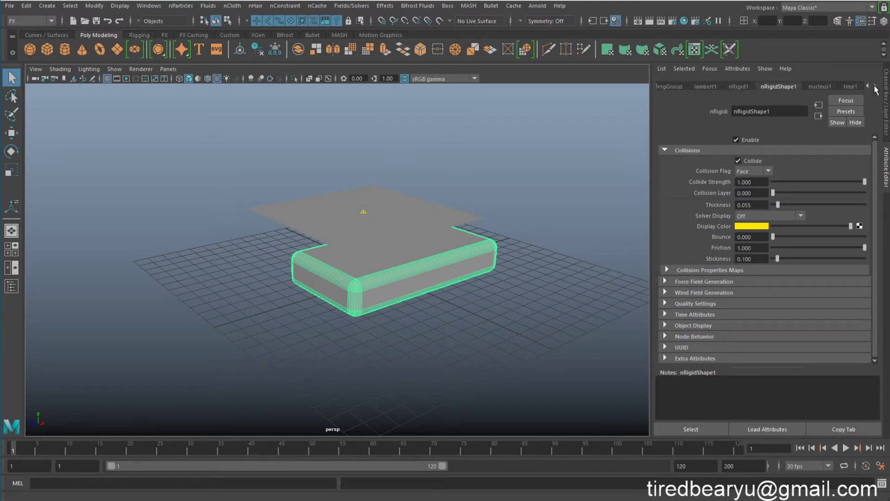
click(820, 87)
scroll(755, 346, down, 1)
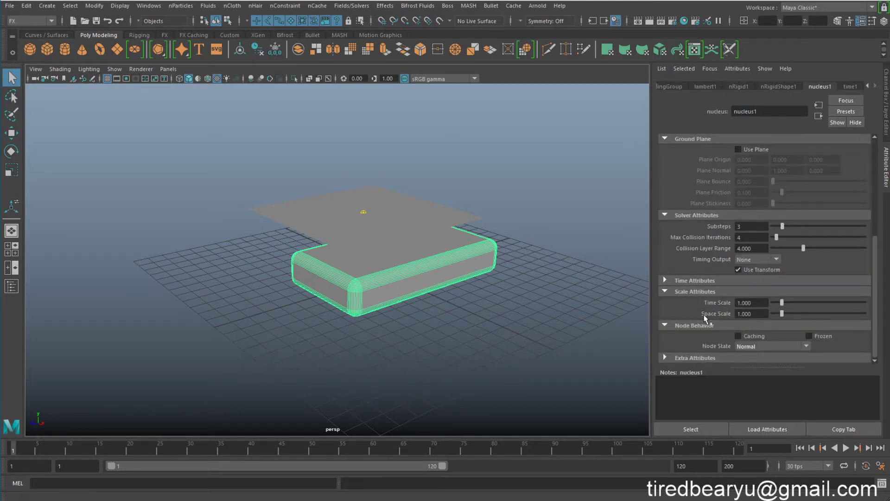
click(747, 314)
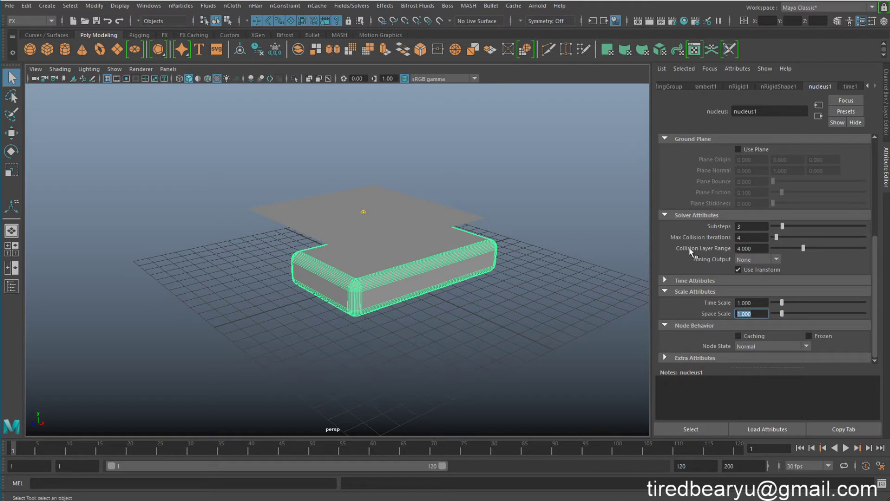
alt+right_drag(389, 234, 510, 248)
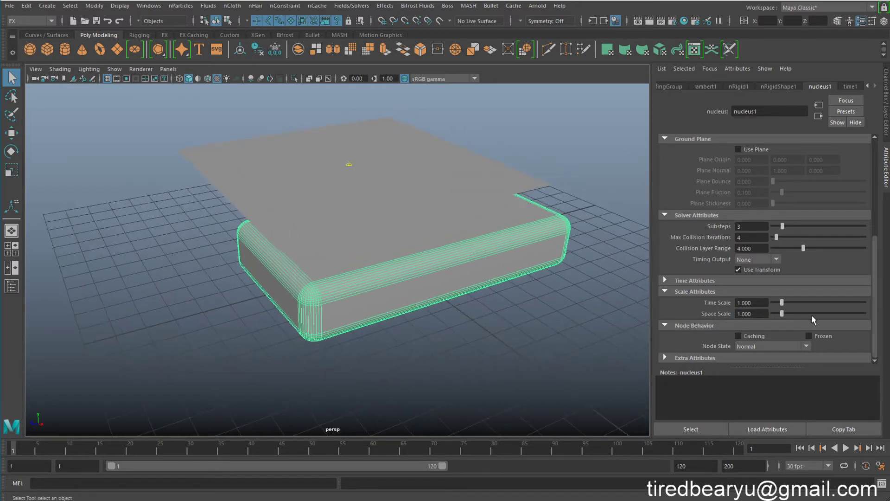
click(763, 315)
text(10)
key(Return)
scroll(423, 246, down, 3)
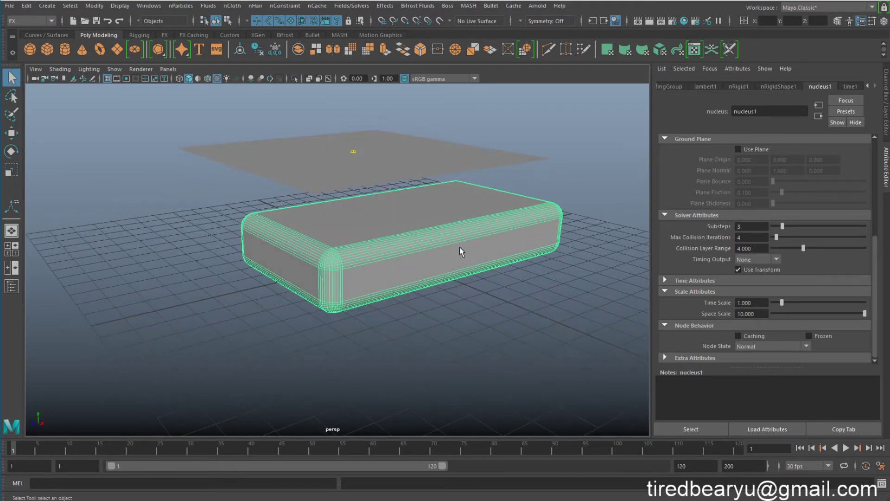
click(847, 448)
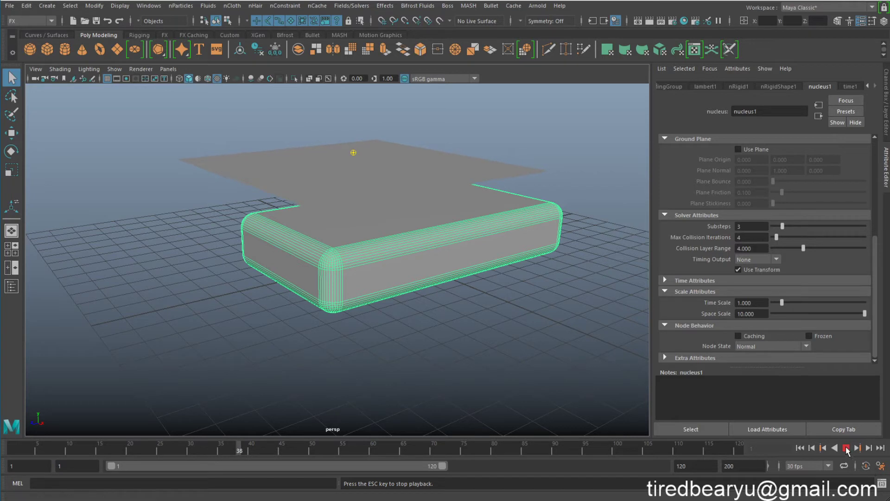
key(Escape)
click(799, 449)
Change Space Scale to 0.1, watch the cloth fall, then rewind to frame 1
click(751, 313)
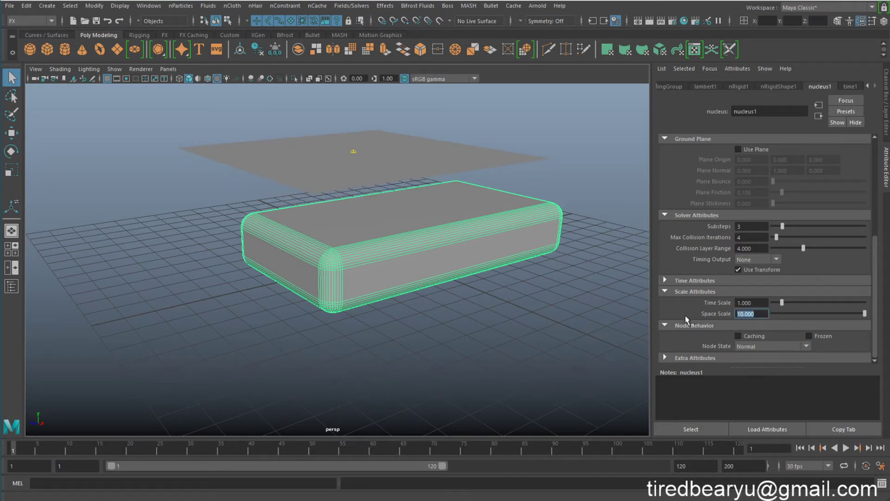
text(0.1)
key(Return)
click(846, 448)
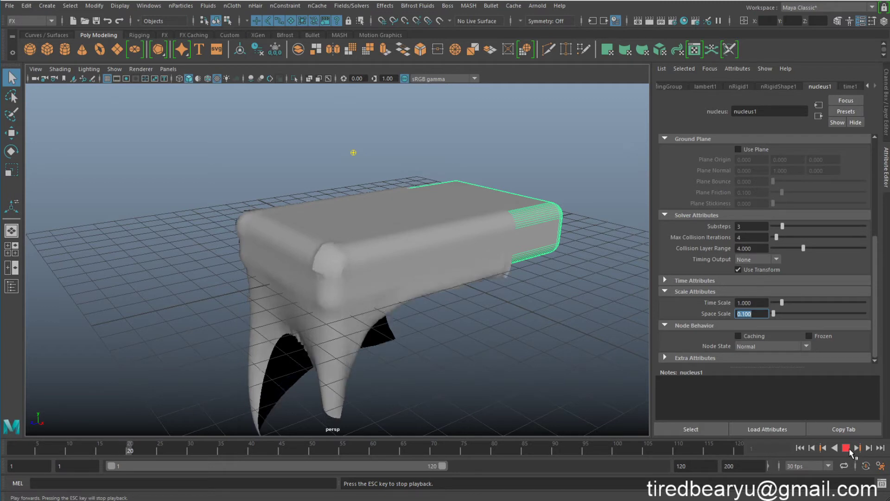
click(848, 448)
click(800, 448)
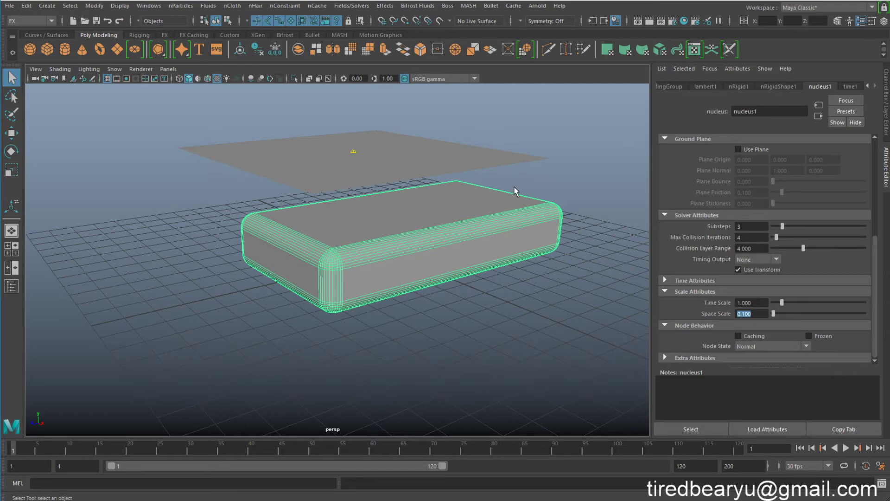
alt+drag(520, 193, 497, 193)
Strip the nCloth from the cloth plane with Remove nCloth, then delete the plane
click(441, 159)
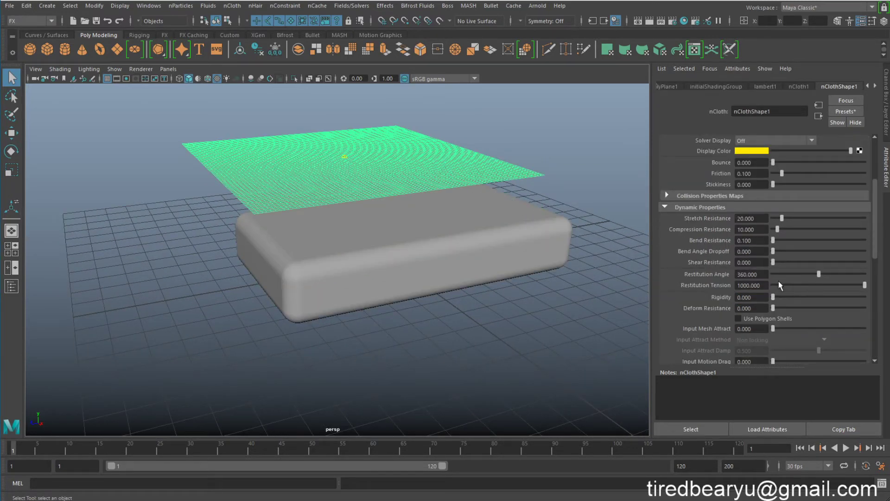
click(555, 170)
click(493, 170)
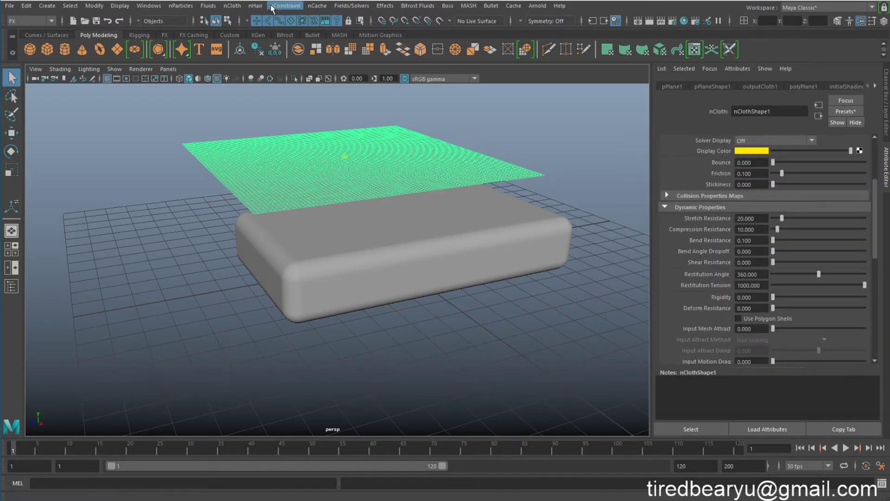
click(254, 5)
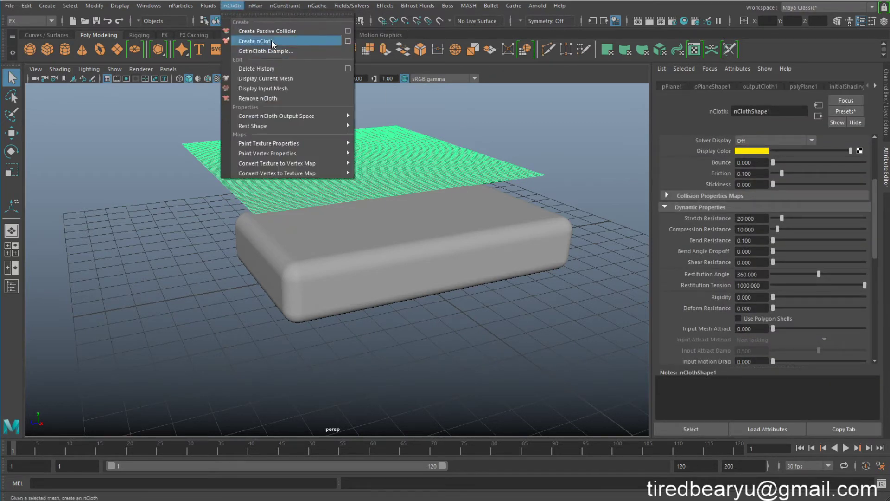
click(273, 101)
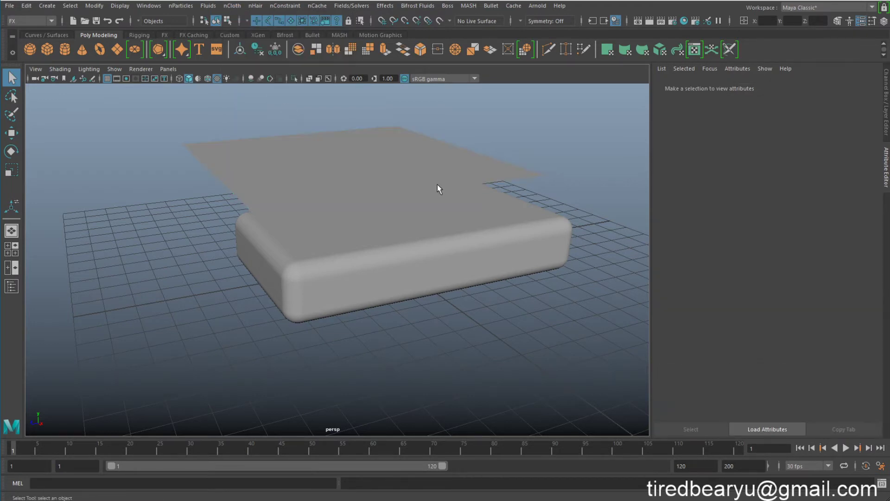
click(438, 184)
key(Delete)
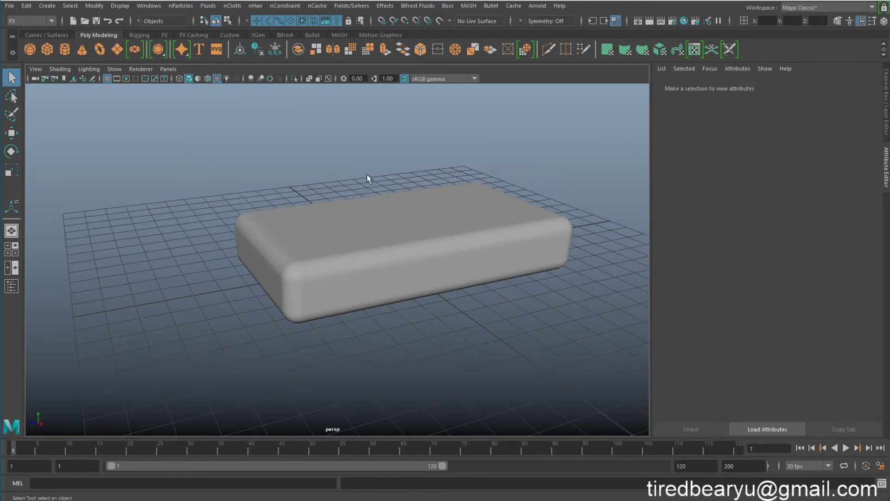
Create a new polygon plane and orbit to look down on the box
click(340, 290)
key(r)
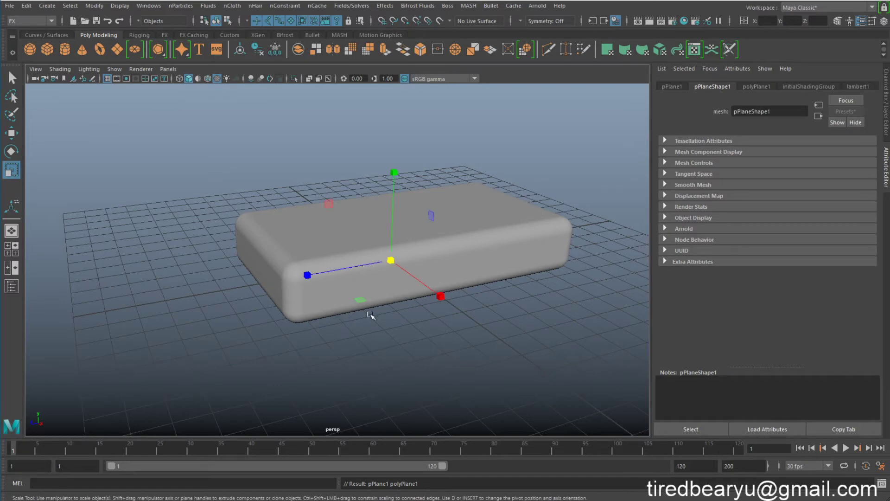
key(w)
key(ctrl+z)
key(ctrl+z)
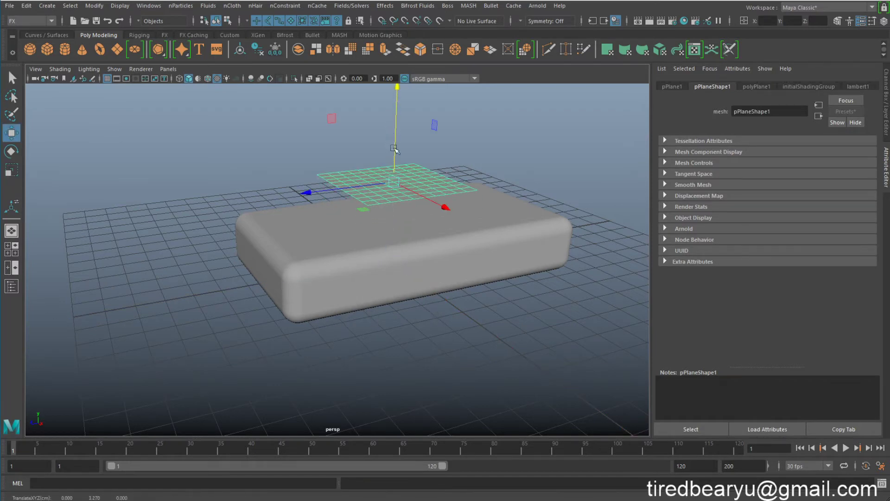
scroll(397, 202, up, 3)
key(r)
alt+drag(396, 202, 491, 157)
key(q)
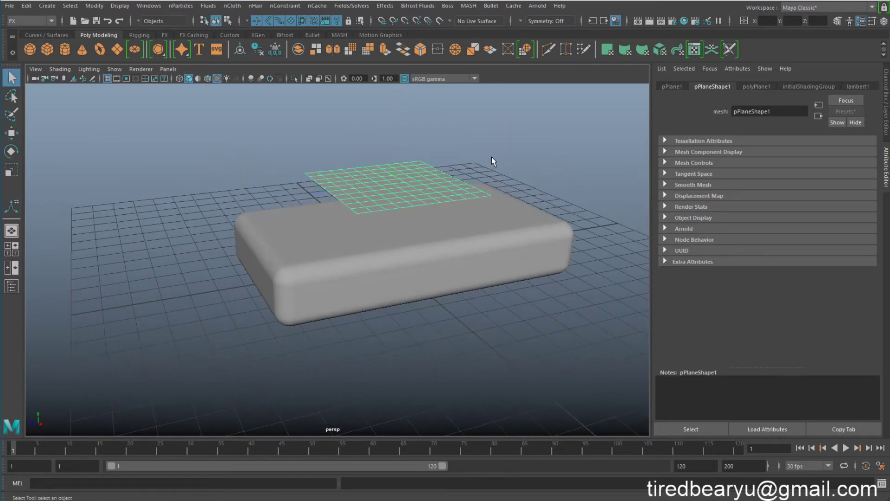
mouse_move(446, 203)
alt+mouse_down()
mouse_move(489, 244)
mouse_move(530, 237)
alt+mouse_up()
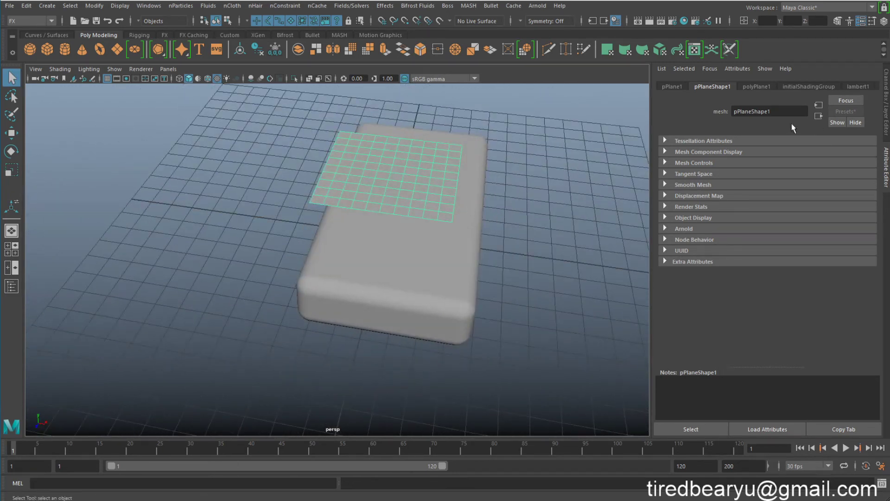
Raise the plane's Subdivisions Width and Height to 31 in the Channel Box
click(886, 109)
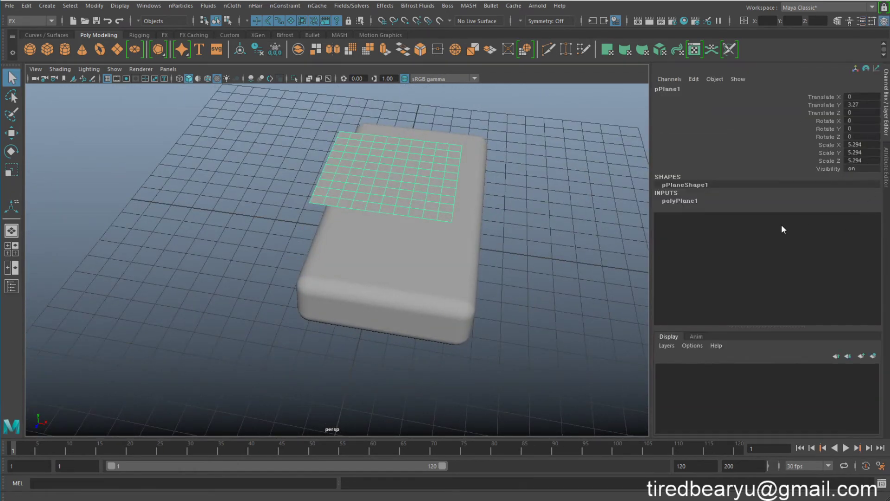
click(696, 202)
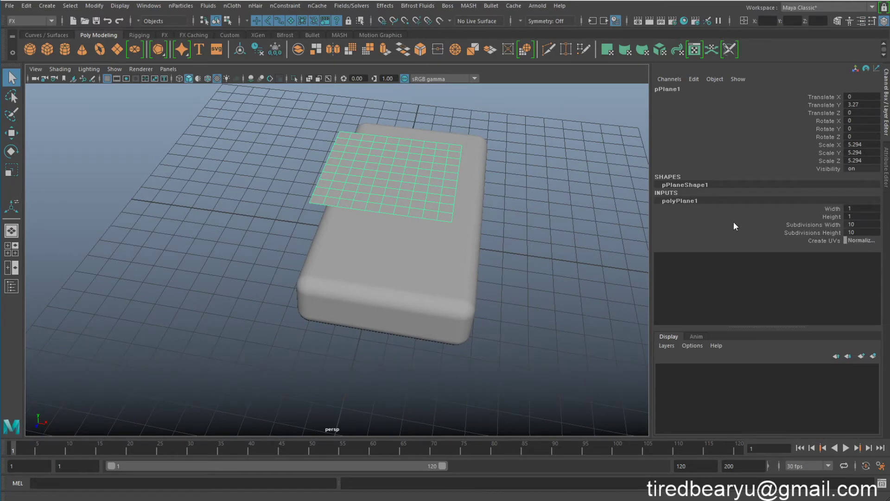
drag(822, 224, 822, 232)
middle_drag(566, 226, 609, 221)
alt+drag(536, 239, 542, 232)
middle_drag(542, 231, 546, 223)
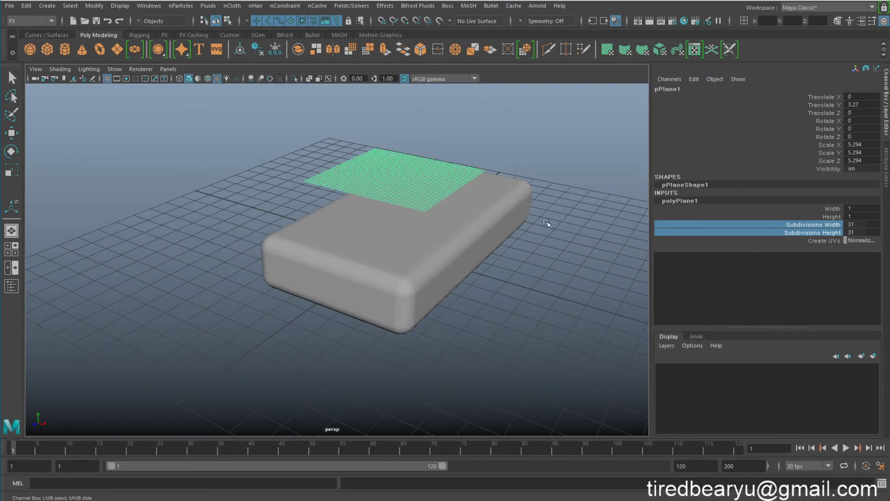
mouse_move(546, 222)
alt+mouse_down()
mouse_move(488, 229)
mouse_move(513, 252)
mouse_move(455, 235)
alt+mouse_up()
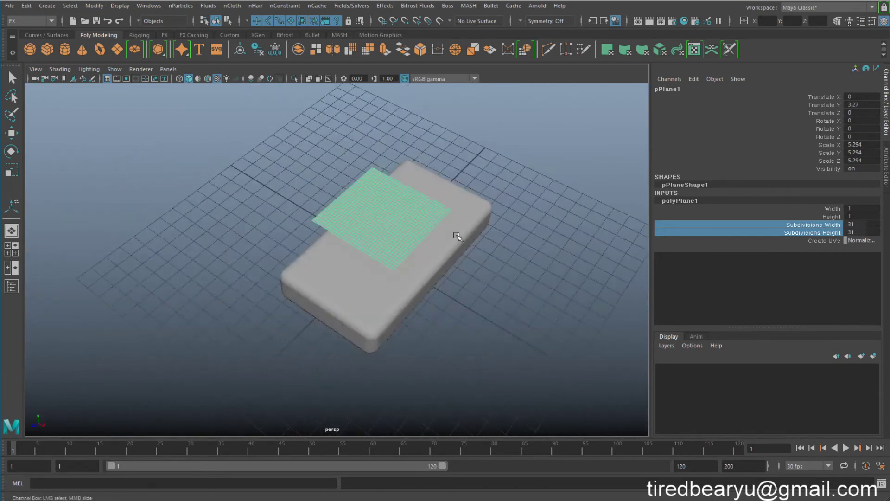
Scale the plane to about 8.414 by 12.283 and move it over the box
key(r)
mouse_move(388, 239)
middle_down()
mouse_move(397, 223)
mouse_move(427, 229)
middle_up()
alt+drag(427, 228, 373, 210)
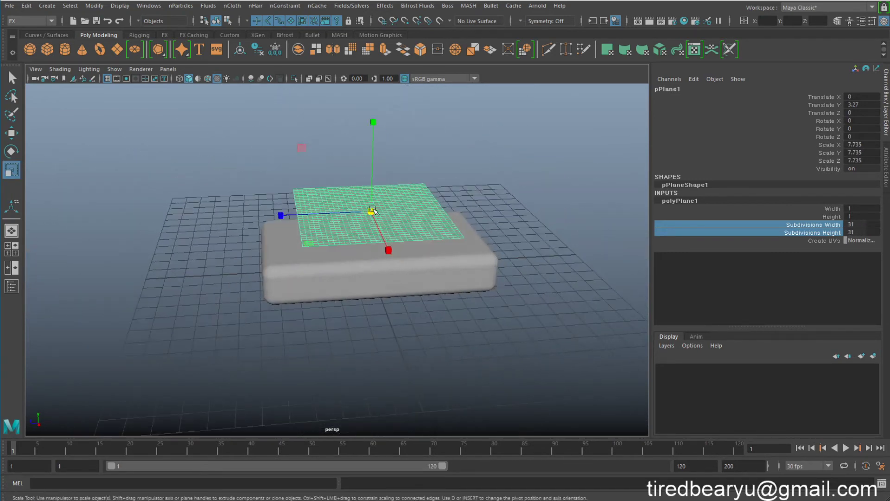
mouse_move(279, 215)
mouse_down()
mouse_move(229, 217)
mouse_move(326, 215)
mouse_move(291, 215)
mouse_move(371, 250)
mouse_up()
key(w)
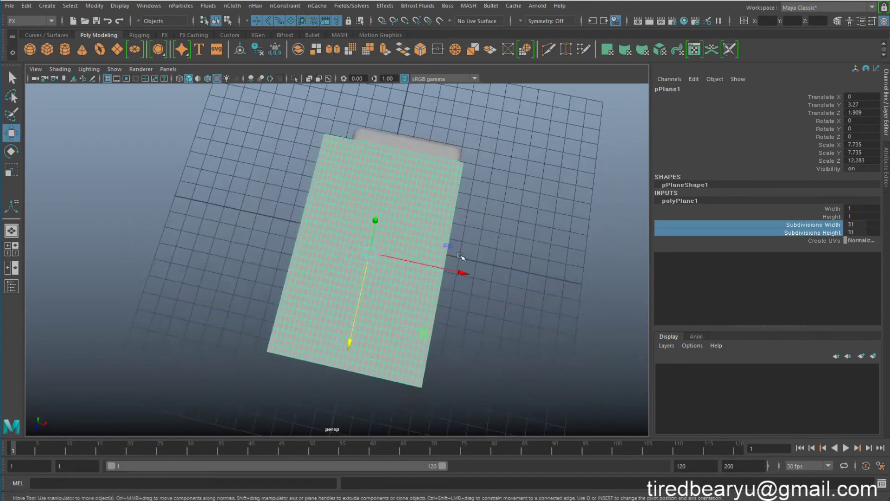
mouse_move(459, 257)
mouse_down()
mouse_move(466, 274)
mouse_move(483, 274)
mouse_move(592, 215)
mouse_move(456, 185)
mouse_move(463, 178)
mouse_move(234, 318)
mouse_up()
key(r)
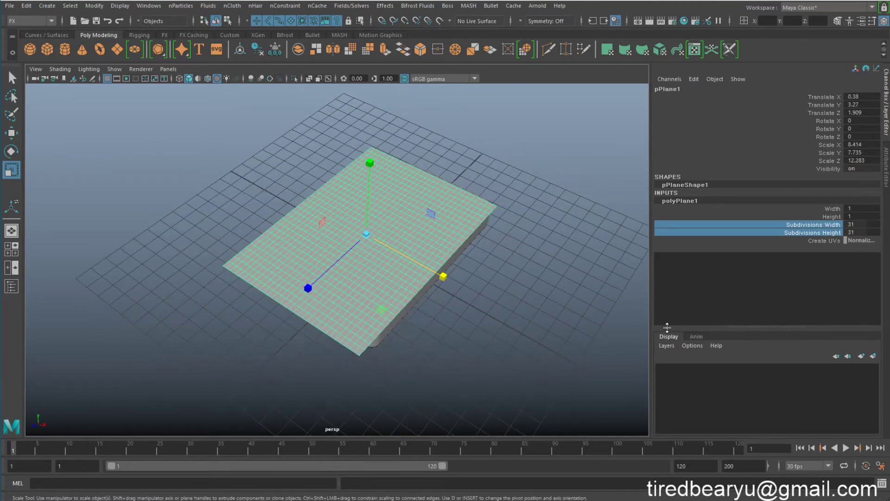
mouse_move(405, 323)
alt+mouse_down()
mouse_move(433, 305)
mouse_move(381, 223)
mouse_move(485, 268)
alt+mouse_up()
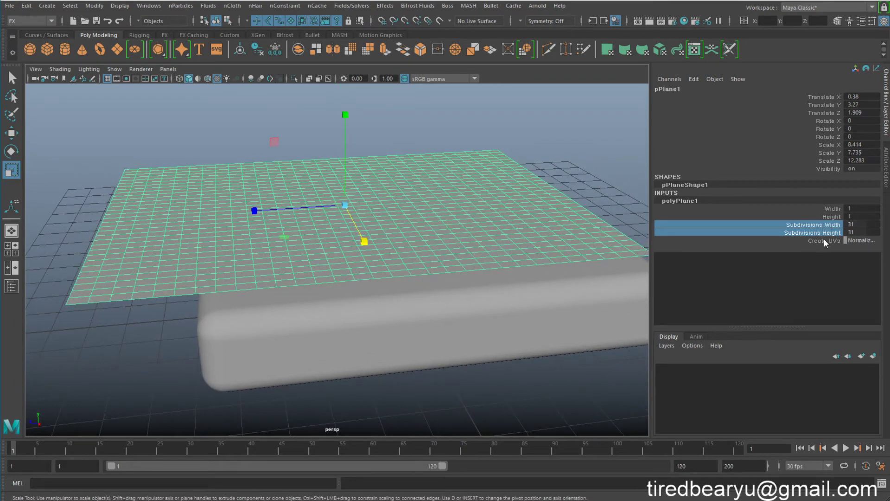
drag(364, 241, 370, 269)
key(ctrl+z)
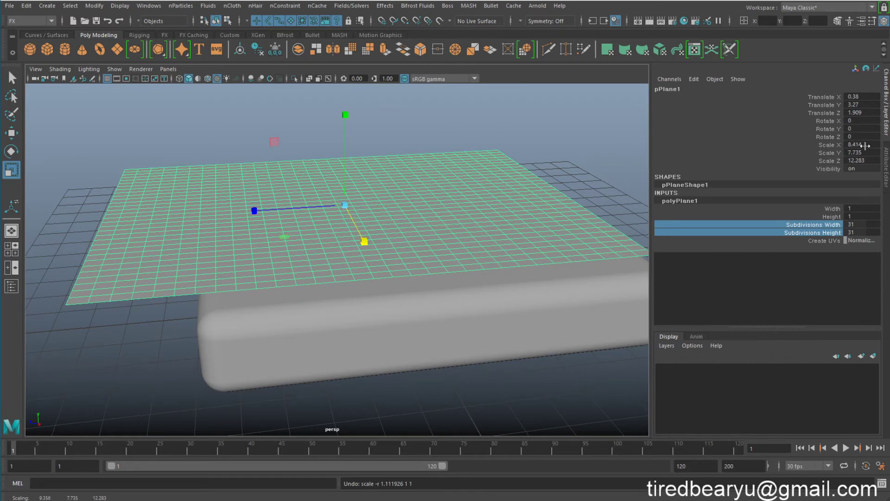
drag(233, 213, 254, 211)
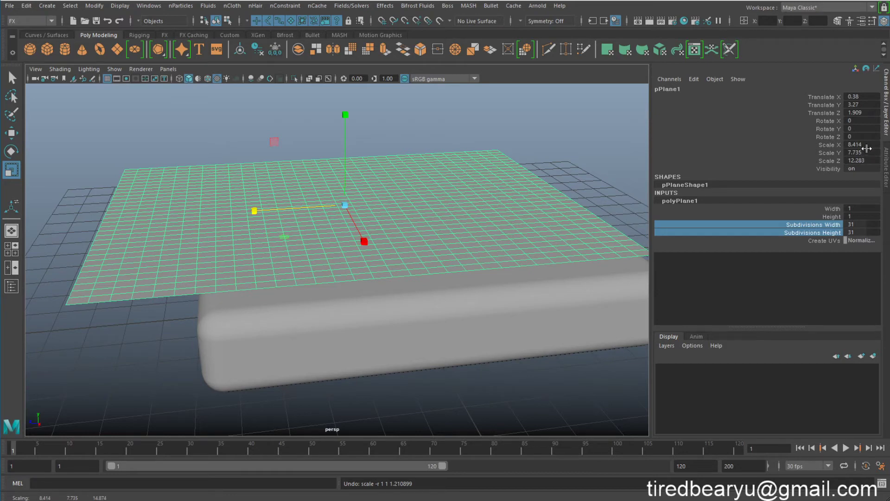
Try plane subdivisions of 8 by 12, then drag both counts upward together
double_click(862, 224)
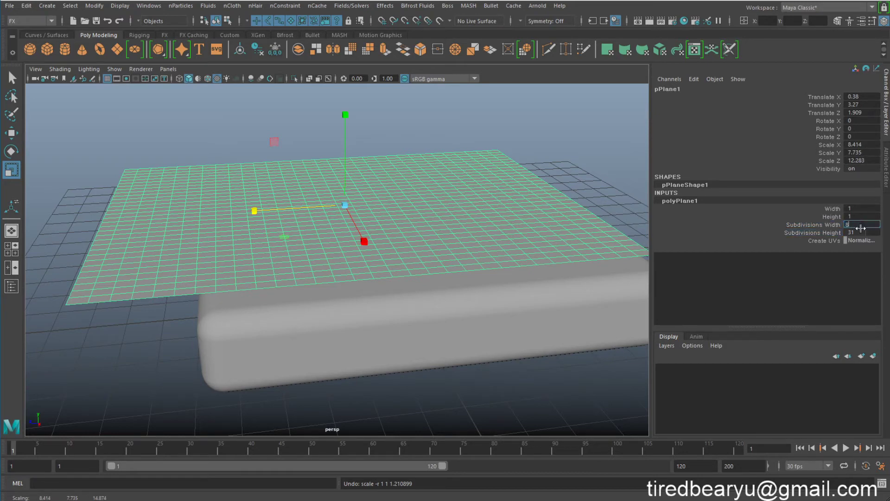
key(Tab)
text(12)
key(Return)
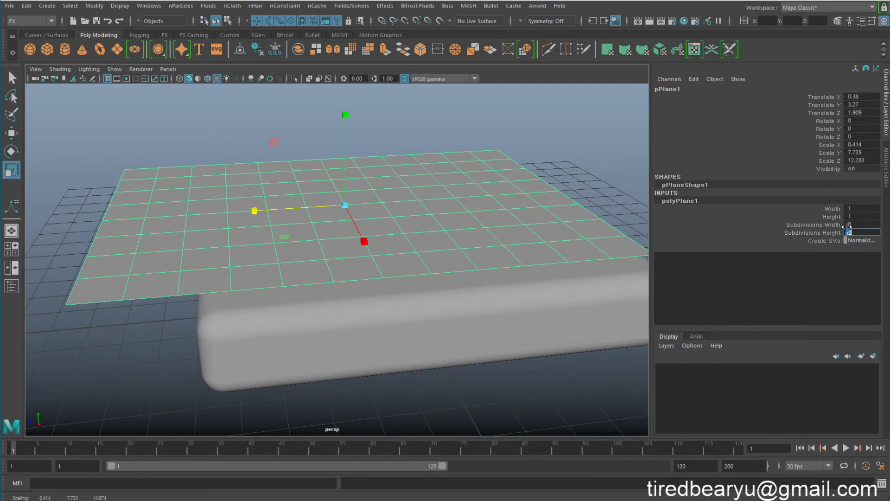
click(820, 225)
shift+click(819, 233)
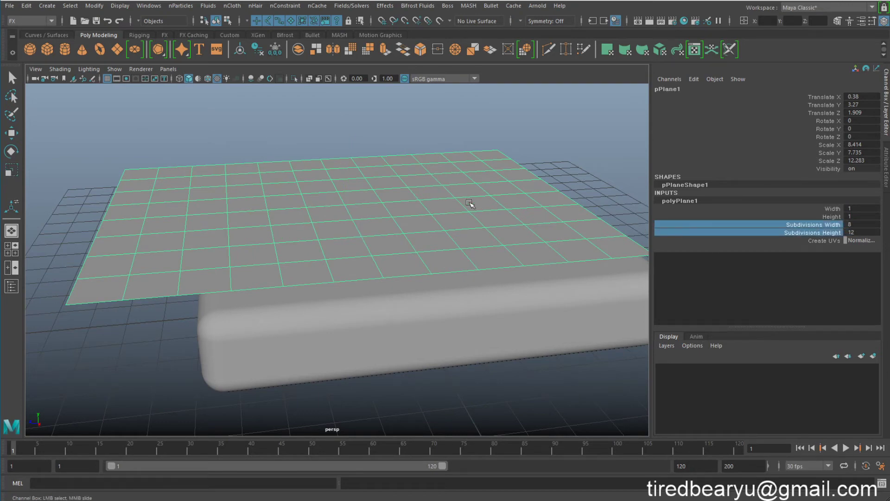
middle_drag(470, 204, 608, 214)
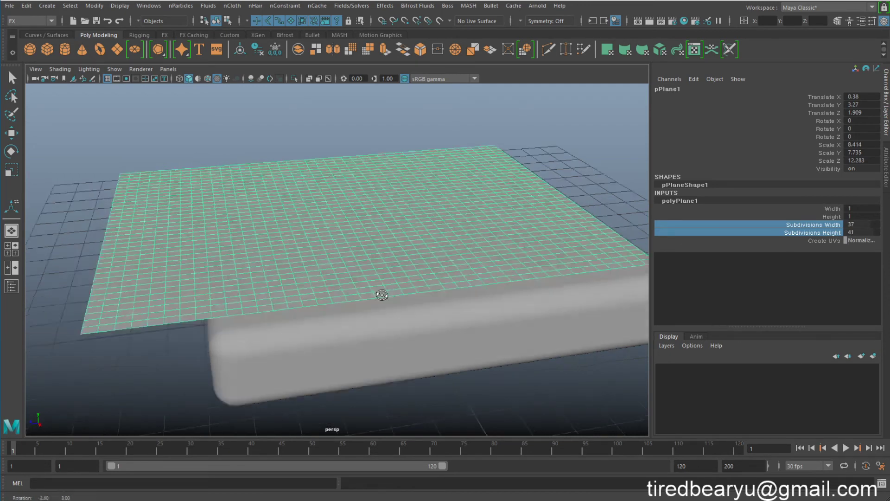
scroll(382, 293, up, 5)
scroll(424, 328, down, 2)
scroll(477, 242, up, 1)
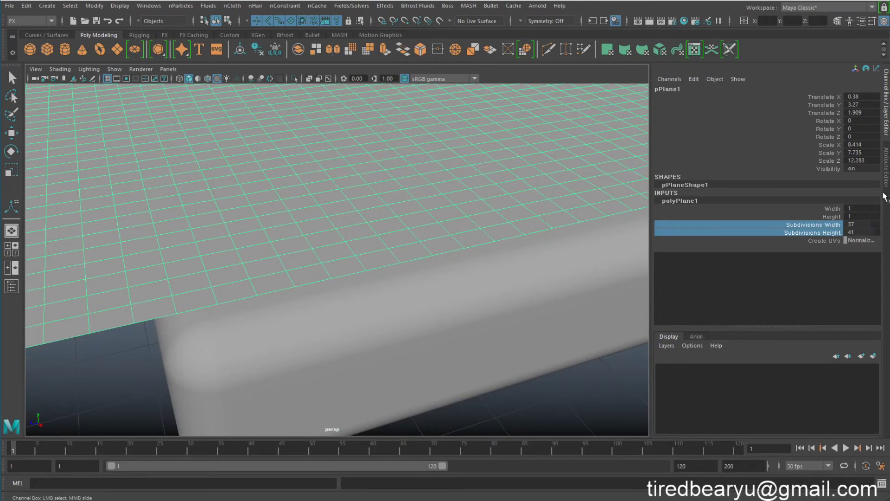
Set Subdivisions Width to 32 and Subdivisions Height to 48, then review the plane
click(865, 225)
text(33)
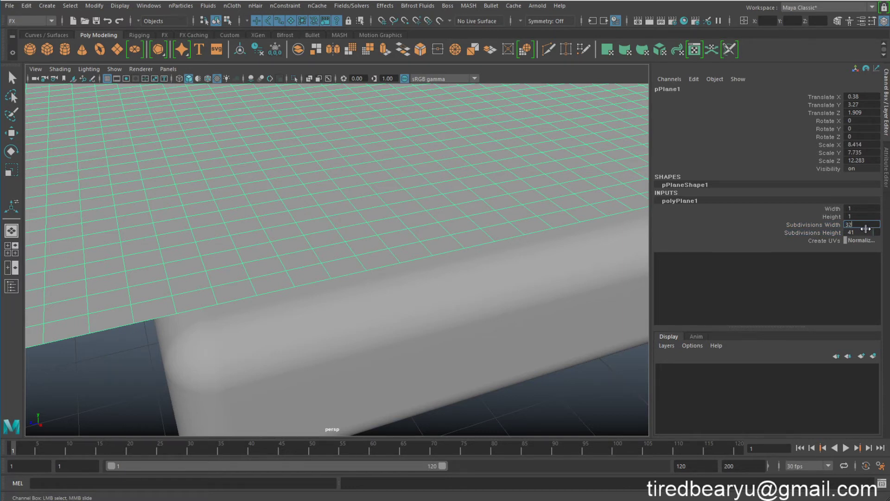
key(Tab)
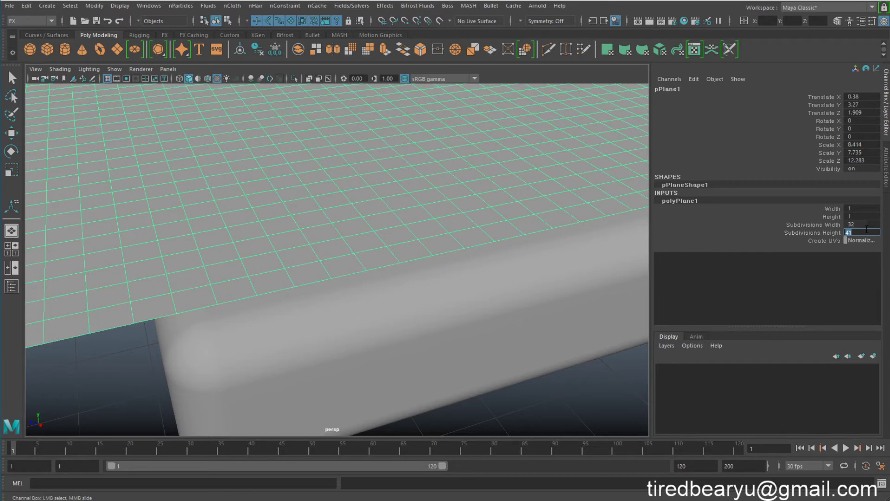
text(50)
key(Return)
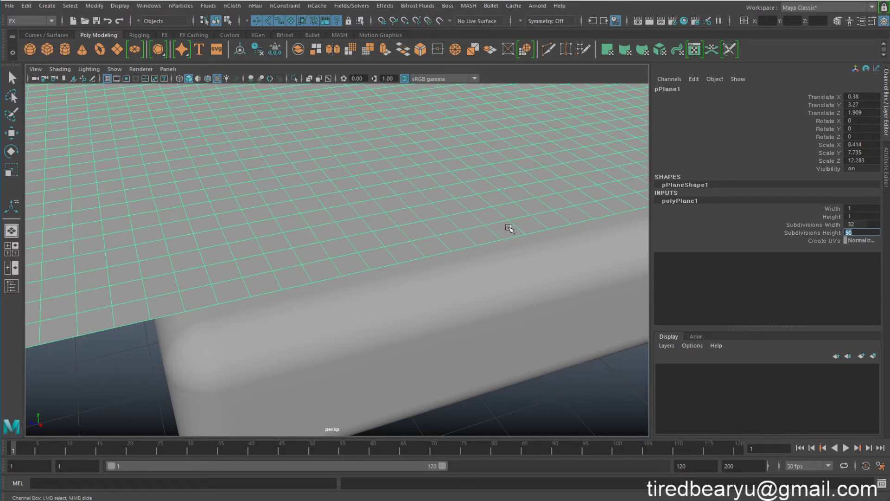
mouse_move(516, 254)
alt+right_down()
mouse_move(477, 213)
mouse_move(493, 216)
mouse_move(515, 196)
mouse_move(543, 193)
alt+right_up()
double_click(864, 234)
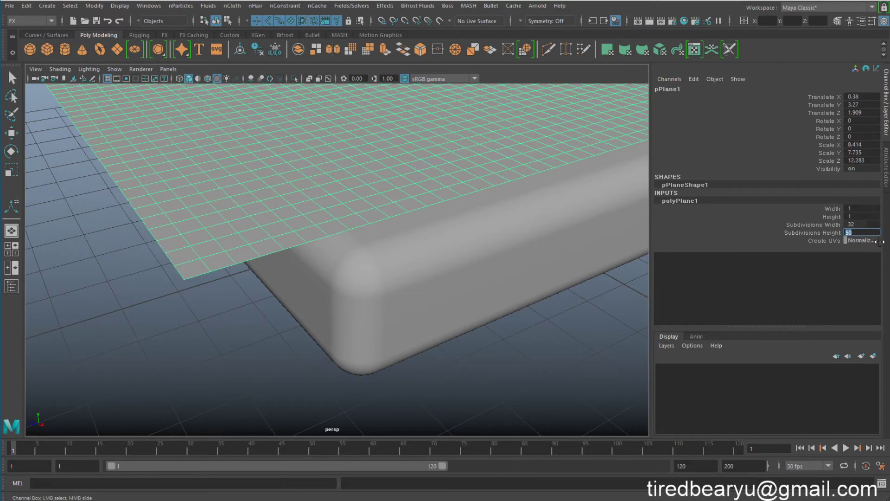
text(40)
text(48)
key(Return)
mouse_move(517, 228)
alt+right_down()
mouse_move(418, 260)
mouse_move(492, 260)
mouse_move(467, 269)
alt+right_up()
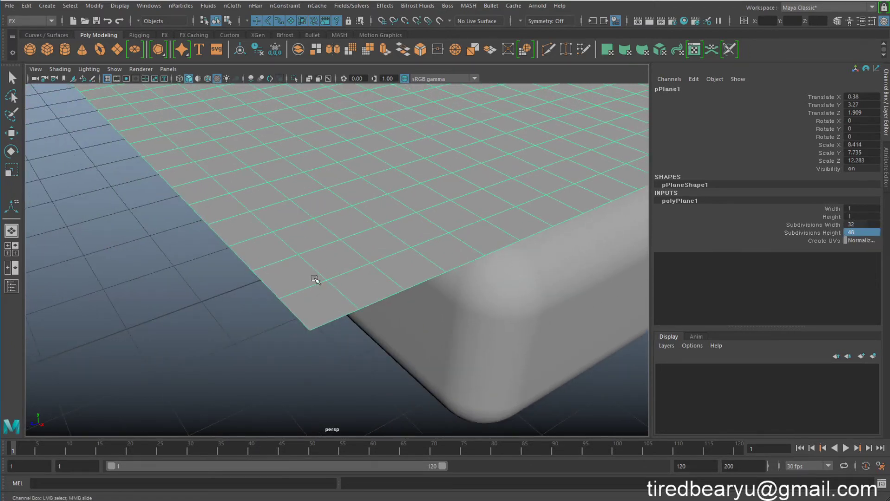
alt+drag(304, 308, 424, 304)
alt+right_drag(424, 304, 371, 288)
mouse_move(371, 288)
alt+mouse_down()
mouse_move(304, 299)
mouse_move(317, 286)
alt+mouse_up()
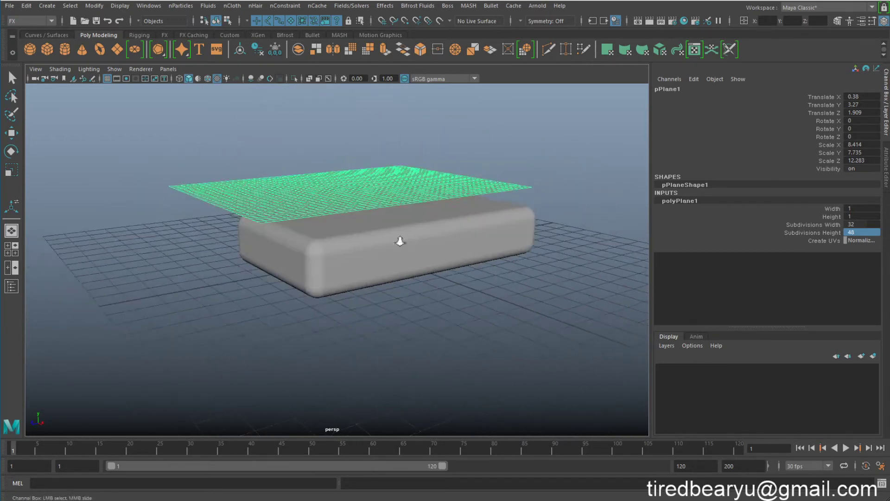
Scale the plane up slightly to 8.8, shift it further along Z, and select it
alt+drag(400, 240, 433, 265)
key(r)
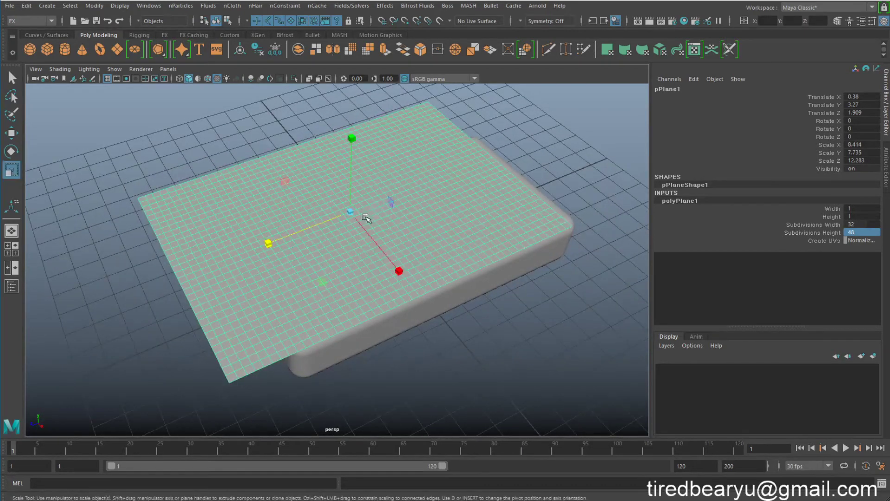
key(w)
mouse_move(350, 212)
mouse_down()
mouse_move(454, 225)
mouse_move(358, 235)
mouse_up()
drag(288, 196, 283, 198)
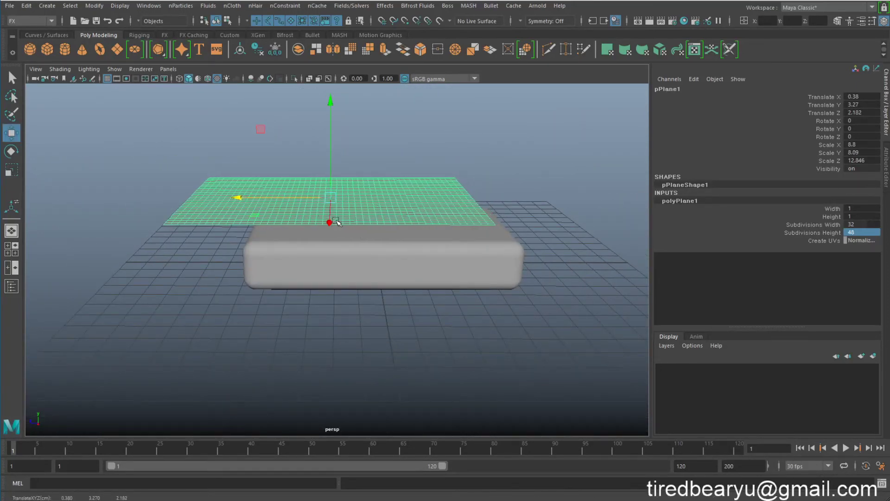
alt+drag(332, 223, 529, 267)
click(457, 185)
alt+drag(441, 215, 440, 173)
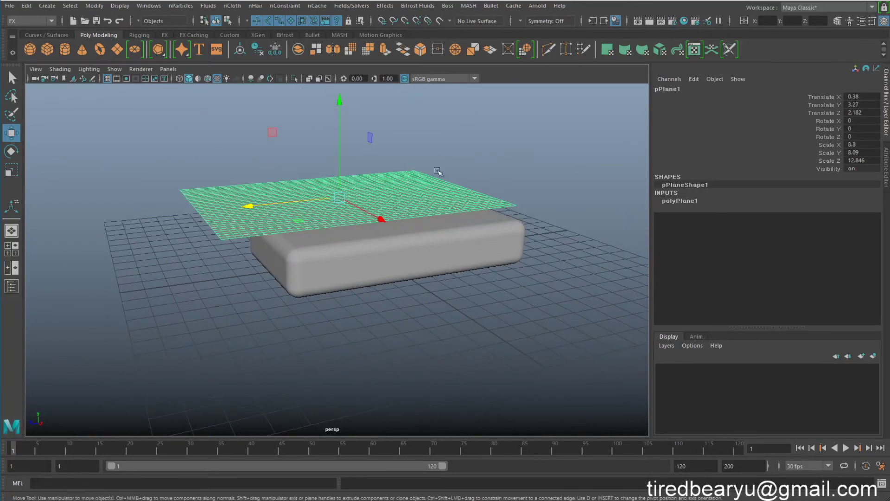
Convert the plane to nCloth from the FX set and start the simulation
click(165, 35)
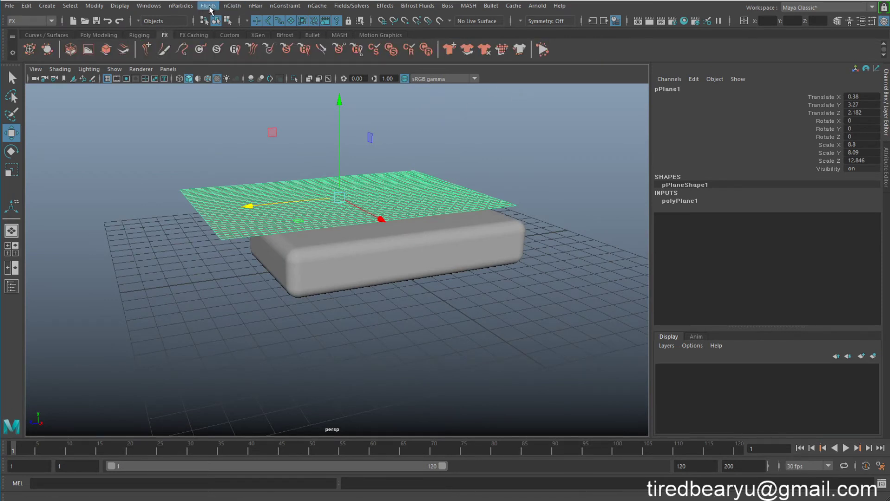
click(232, 6)
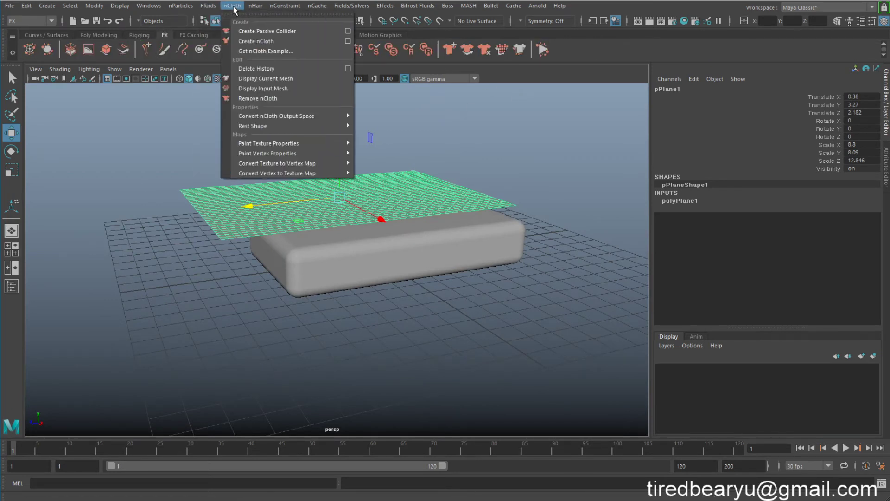
click(249, 42)
alt+drag(469, 143, 435, 157)
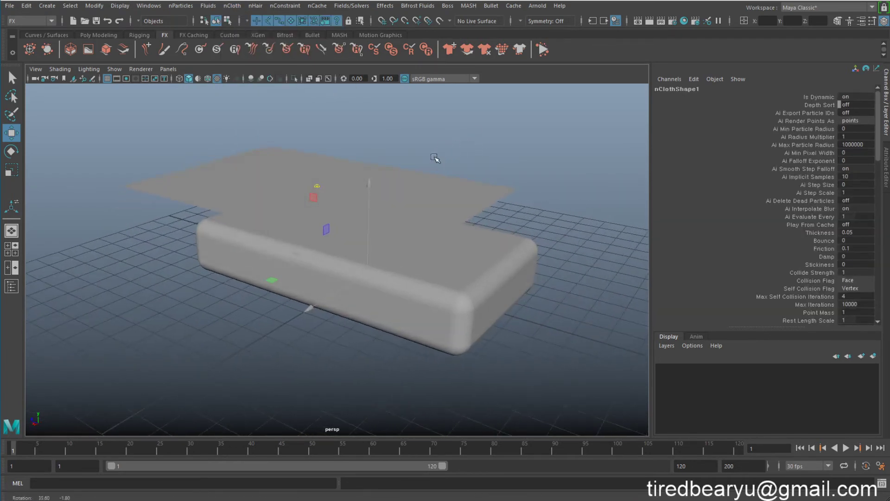
key(q)
click(846, 448)
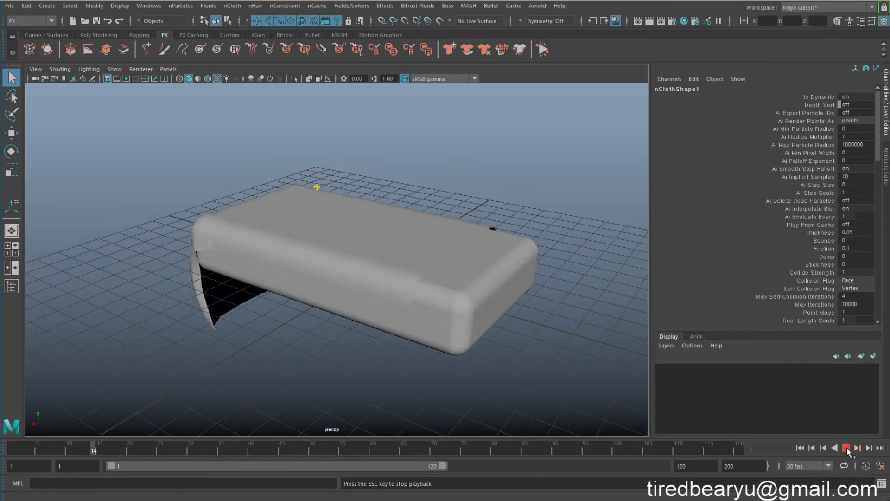
Stop playback, then select nucleus1 in the Outliner and show its attributes
key(Escape)
click(413, 238)
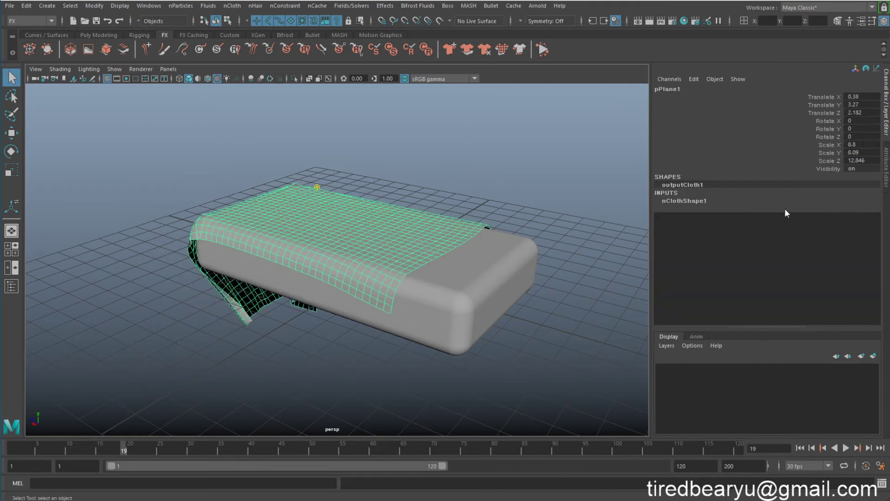
click(716, 198)
scroll(798, 265, down, 2)
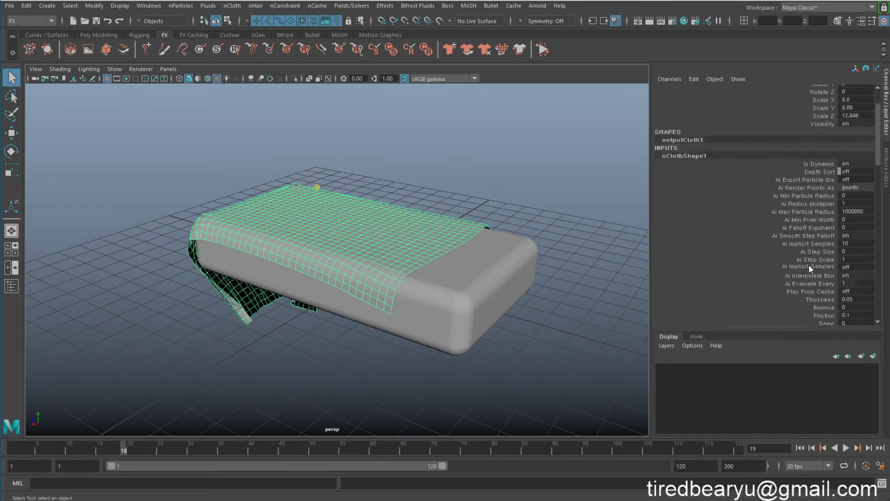
scroll(809, 266, up, 2)
click(12, 286)
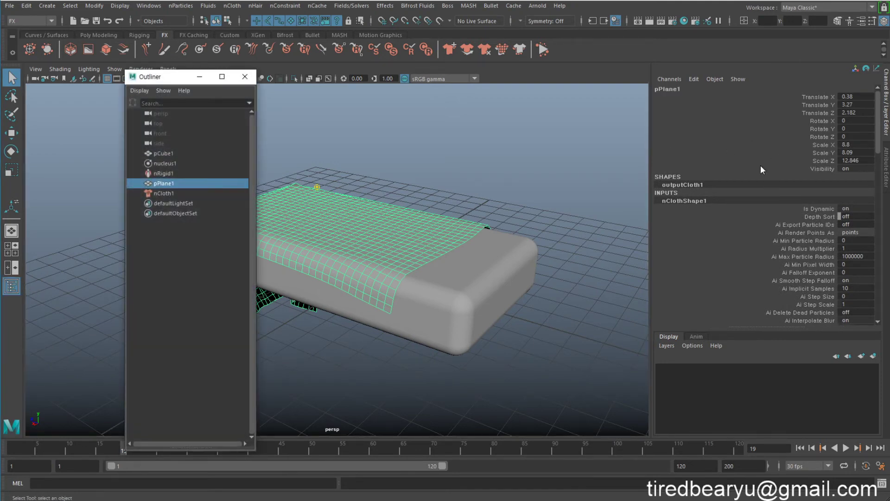
click(180, 163)
click(245, 77)
scroll(761, 227, down, 5)
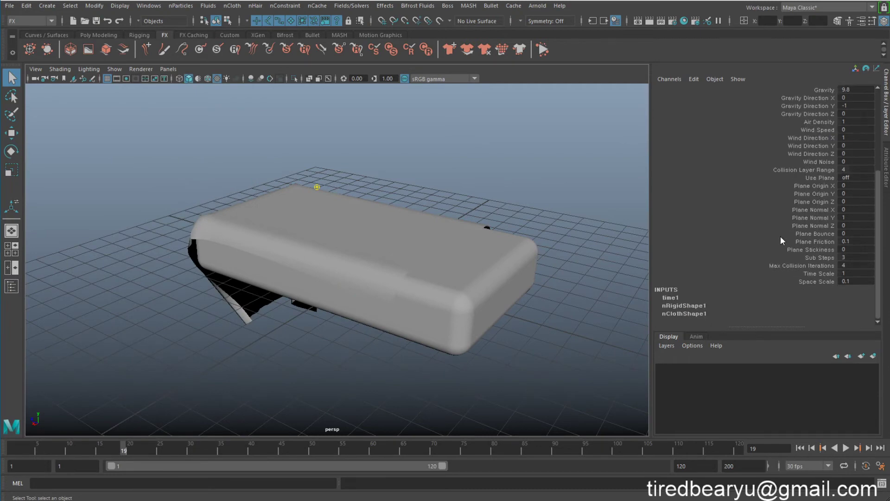
key(ctrl+a)
Set Space Scale to 1 and replay until the cloth drapes over the box at frame 51
double_click(751, 314)
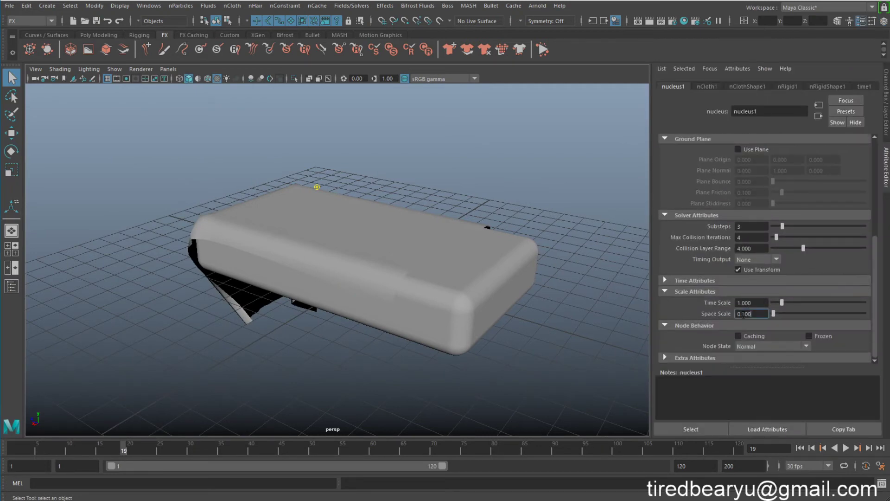
text(1)
key(Return)
alt+drag(325, 344, 374, 347)
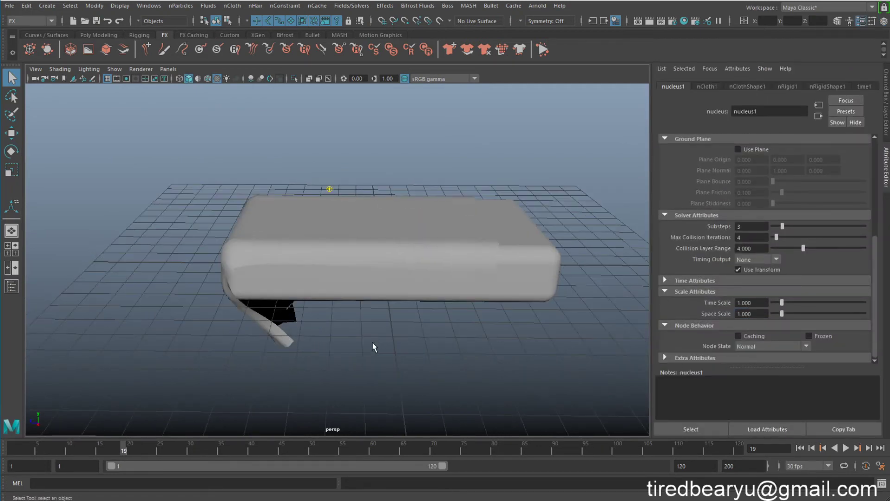
click(391, 261)
alt+drag(394, 264, 397, 272)
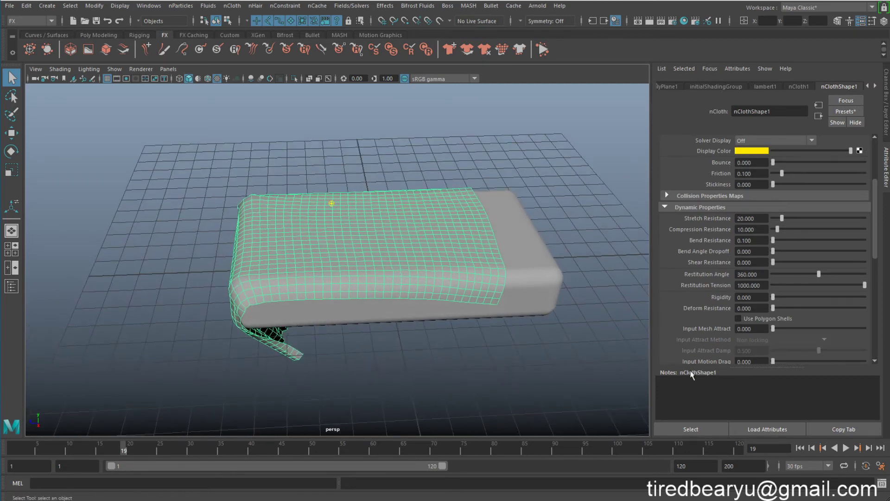
click(823, 447)
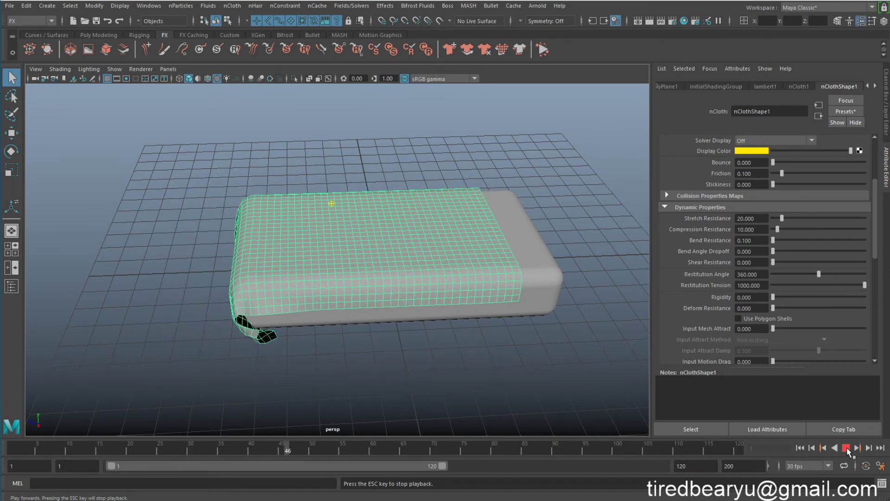
click(846, 447)
mouse_move(463, 354)
alt+mouse_down()
mouse_move(533, 347)
mouse_move(408, 336)
mouse_move(334, 347)
mouse_move(334, 365)
mouse_move(408, 325)
alt+mouse_up()
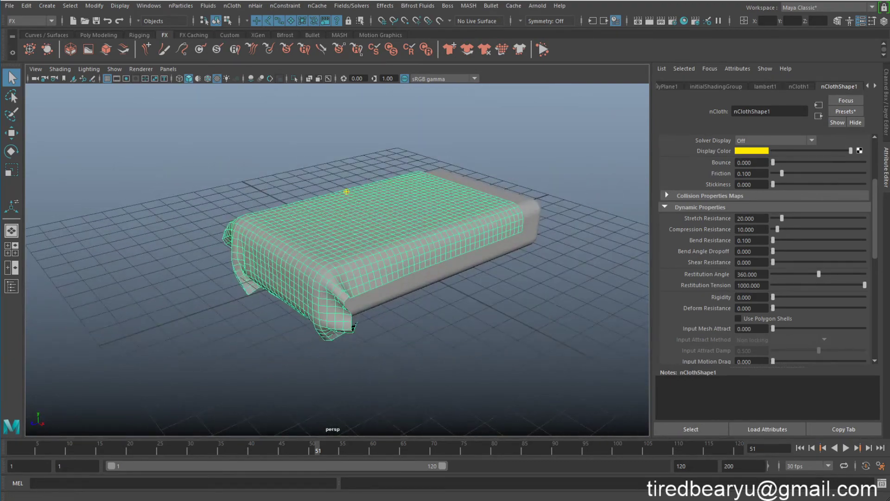
At frame 1, give the box collider nRigidShape1 Friction 0.1 and Stickiness 0
click(801, 448)
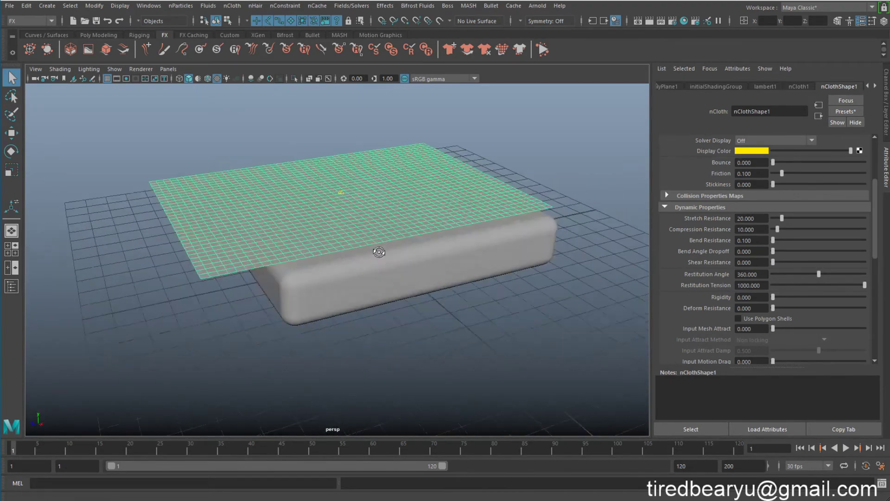
click(384, 277)
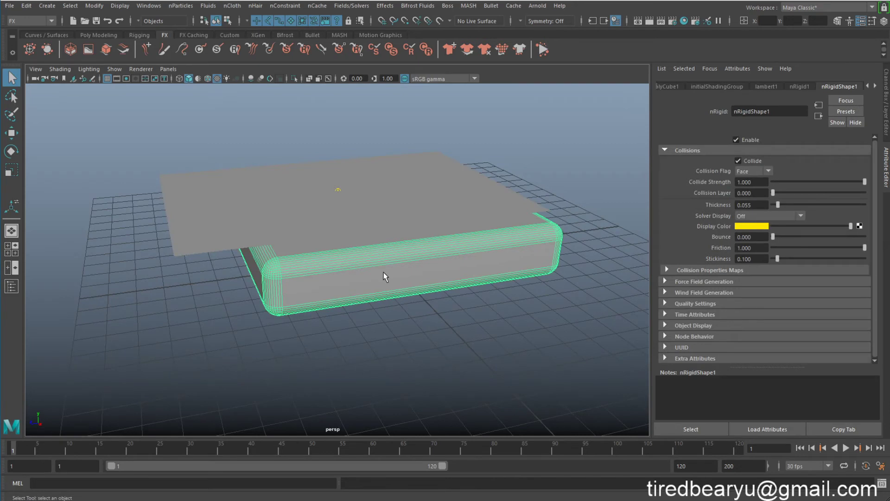
click(273, 164)
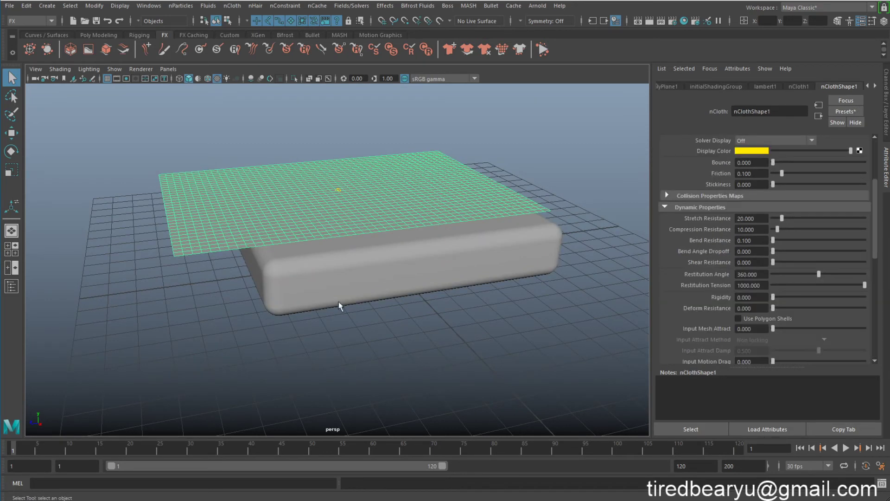
click(528, 248)
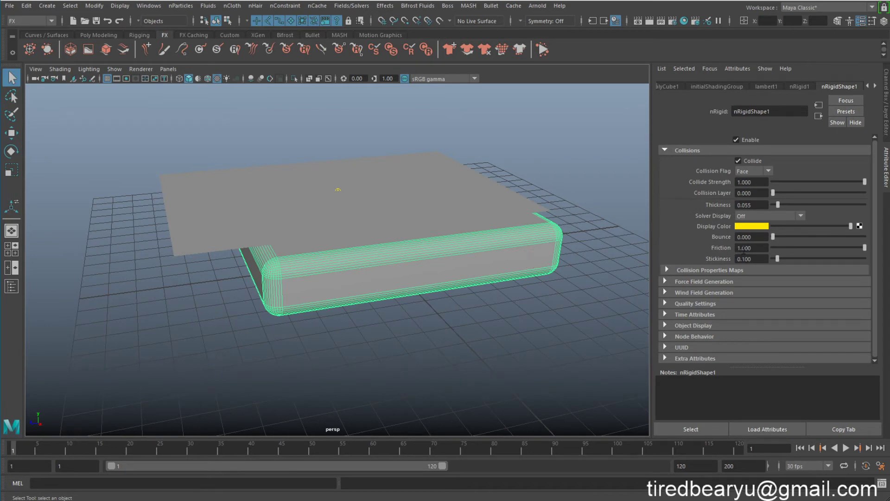
click(755, 248)
click(479, 205)
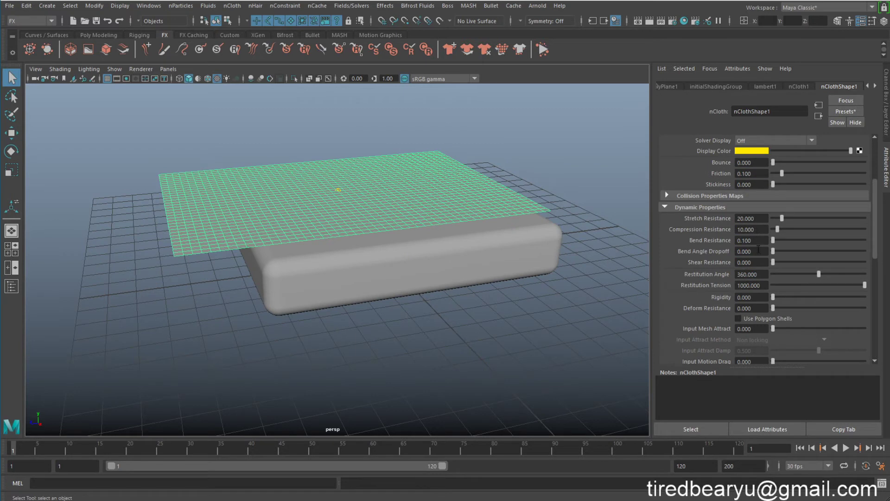
click(538, 246)
double_click(752, 247)
text(.1)
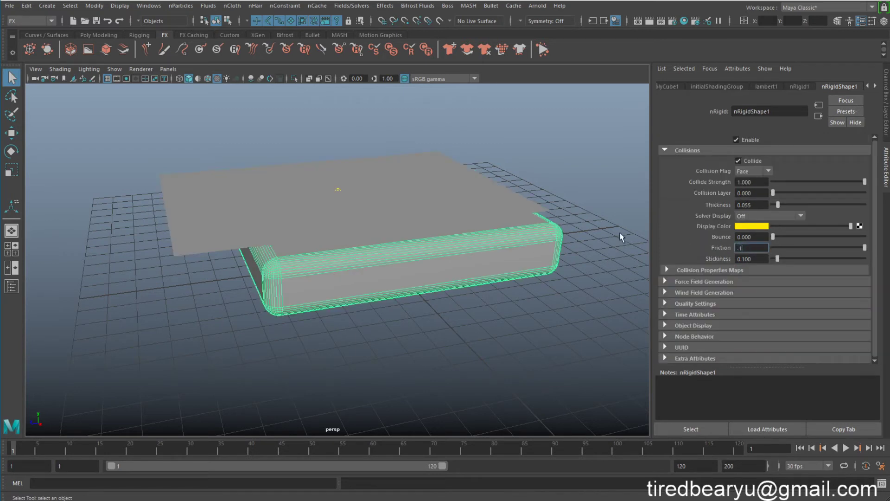
key(Return)
double_click(753, 259)
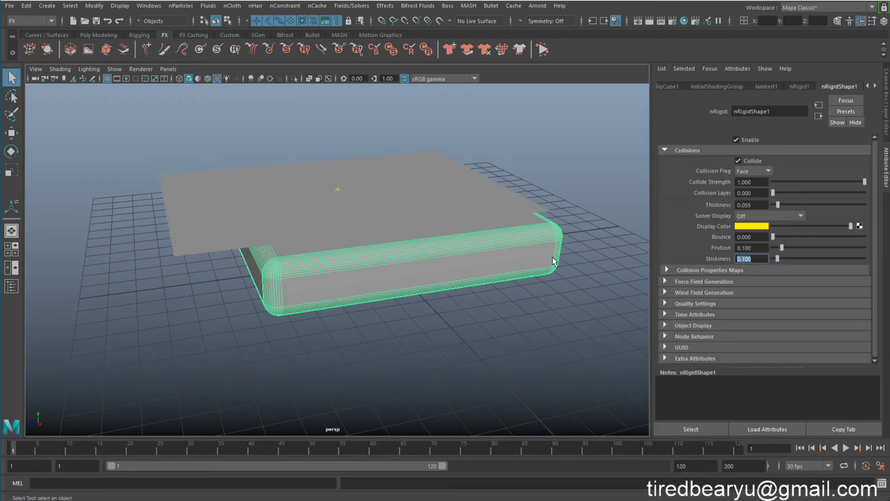
text(0)
key(Return)
Play a test simulation of the drape, then stop and rewind to frame 1
click(804, 449)
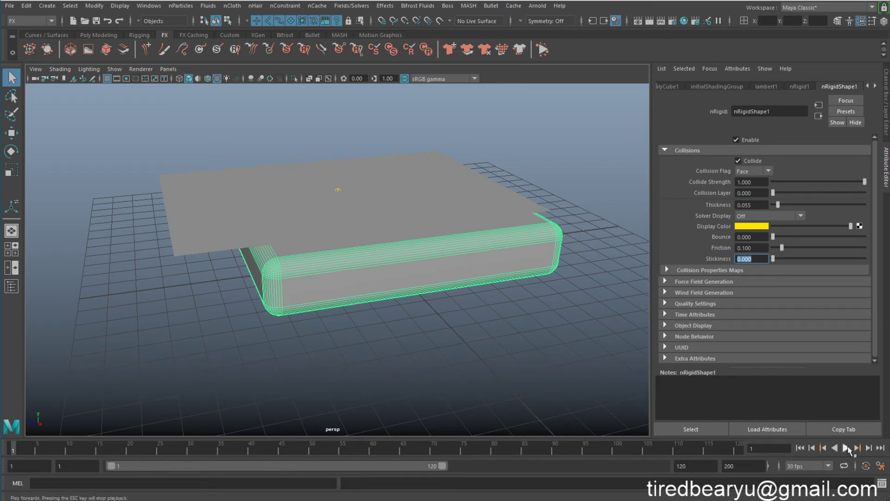
key(alt+v)
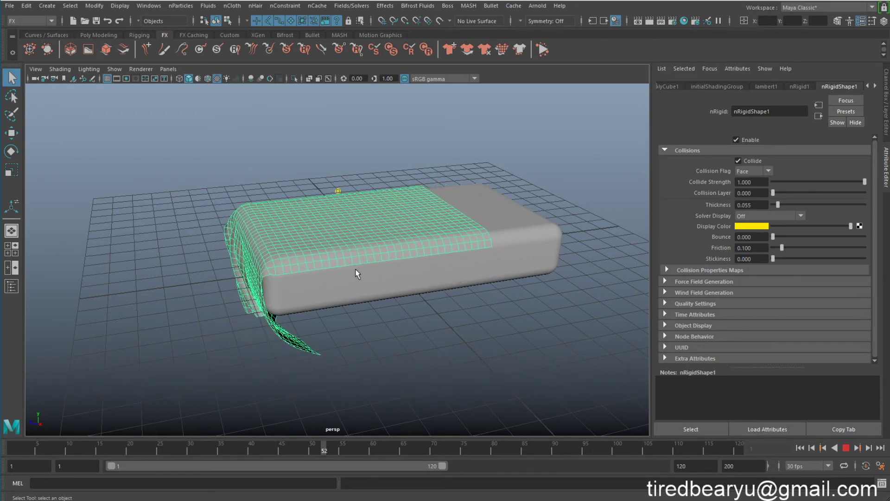
click(845, 448)
click(796, 447)
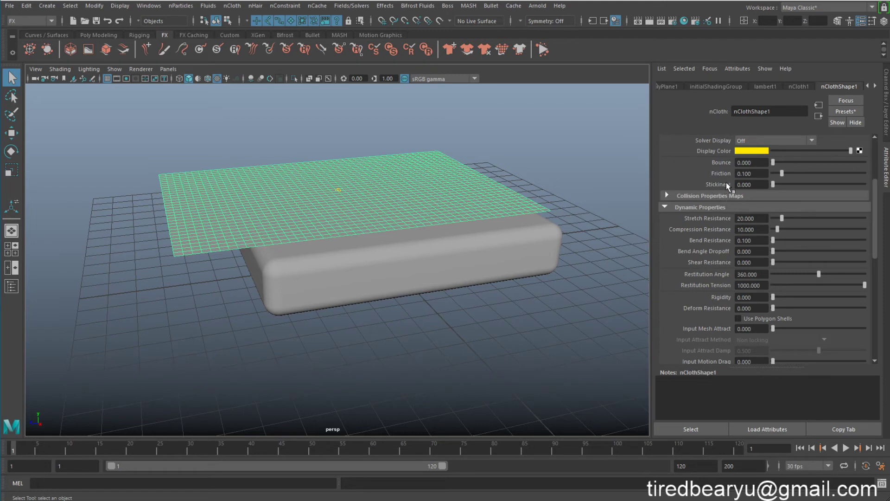
Raise the box Friction to 1 and replay the drape, stopping at frame 63
click(764, 174)
click(447, 279)
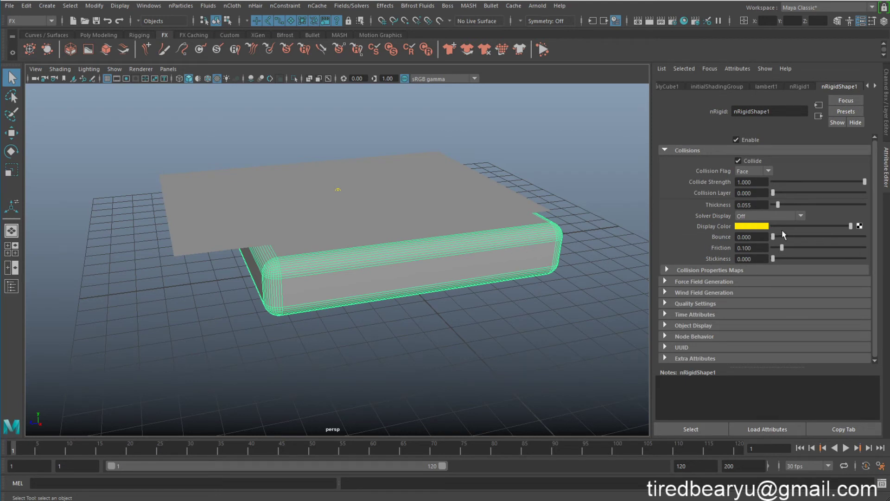
click(762, 247)
text(1)
key(Return)
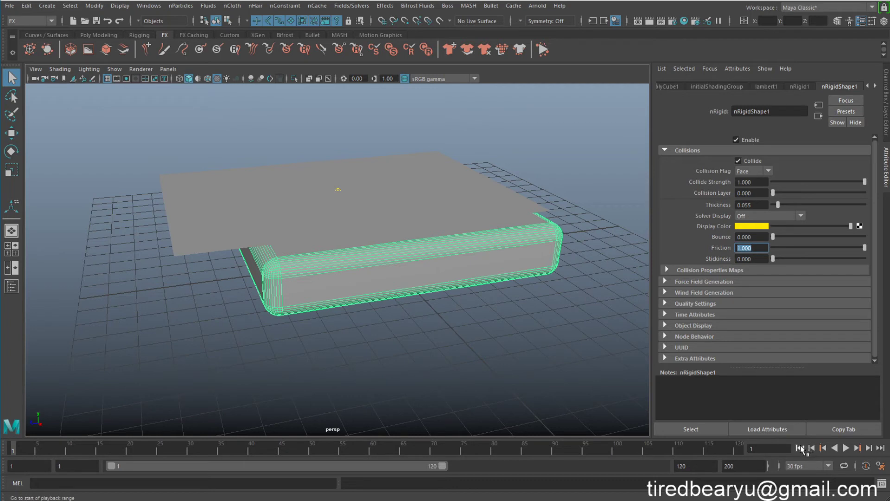
click(846, 447)
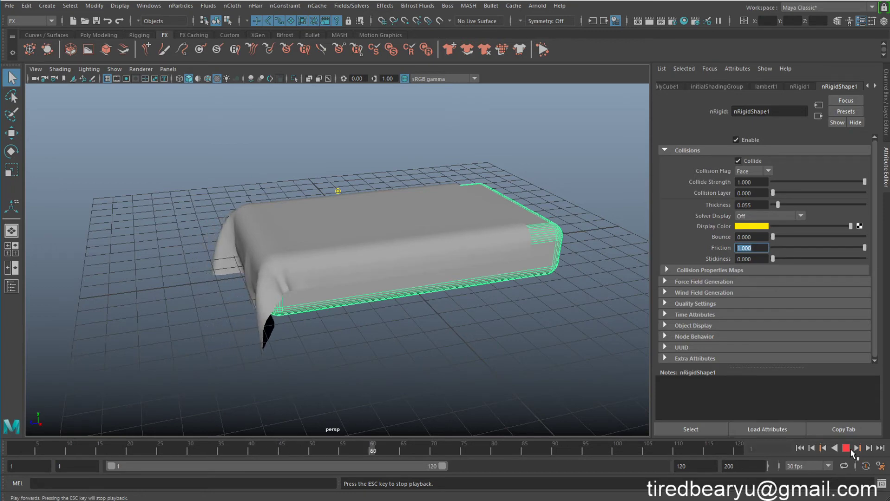
click(850, 449)
click(497, 236)
alt+drag(497, 236, 546, 290)
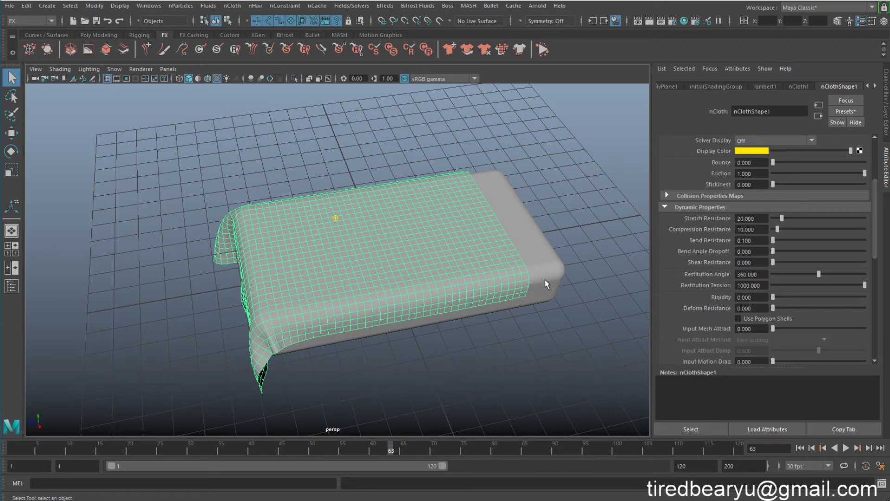
At frame 1, pin a corner patch of cloth vertices with a Transform Constraint
click(799, 447)
alt+drag(541, 294, 499, 221)
right_drag(490, 204, 438, 206)
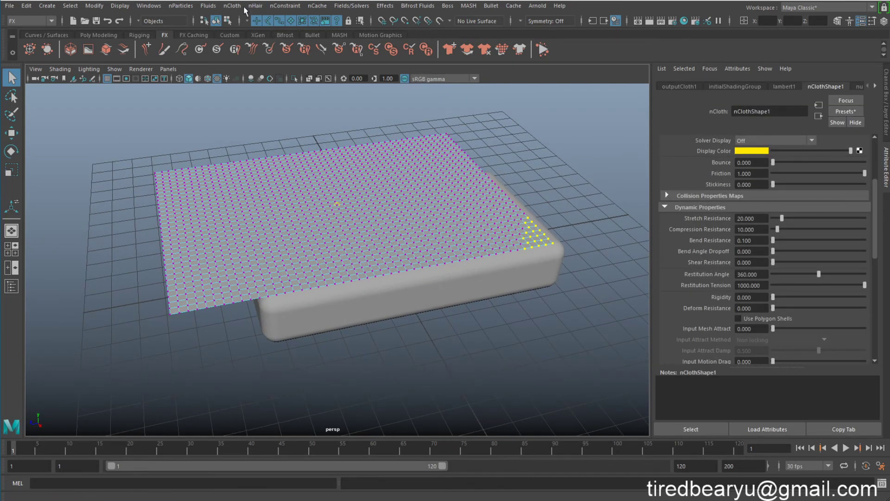
click(282, 6)
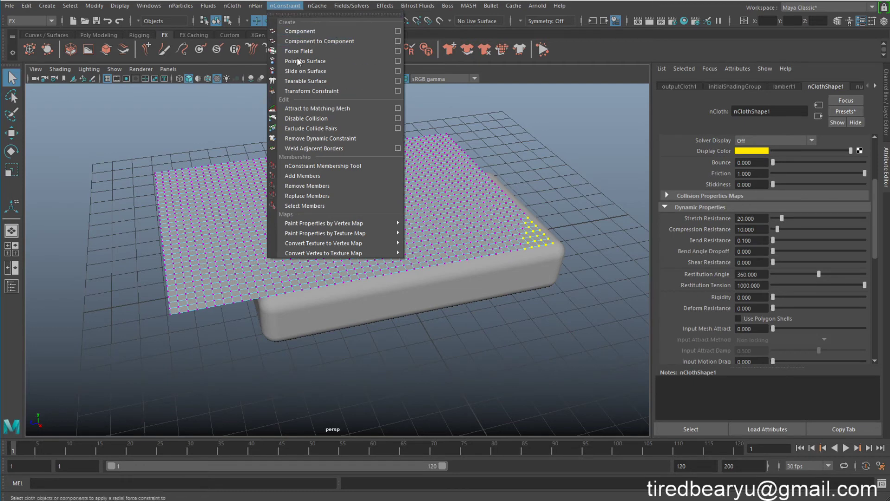
click(360, 106)
click(285, 6)
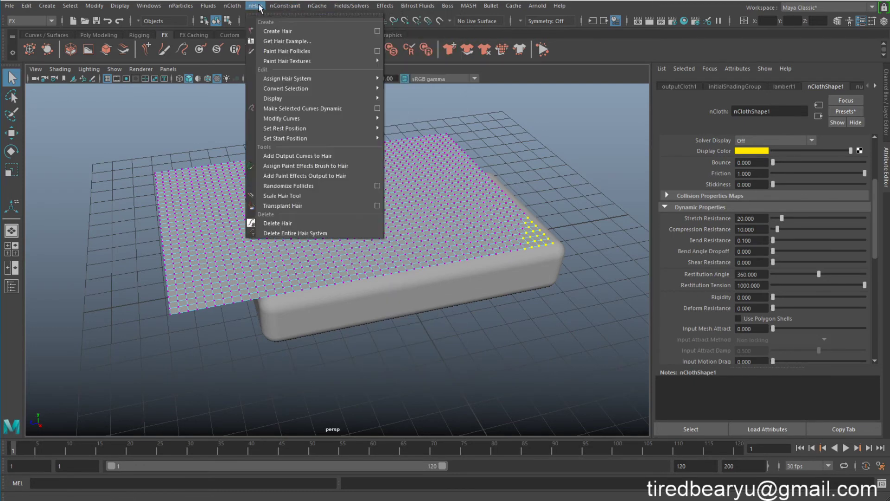
mouse_move(312, 90)
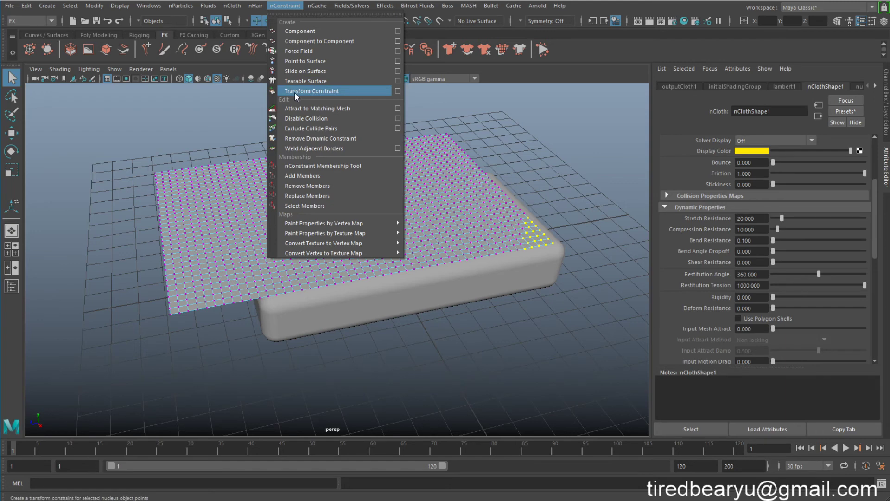
click(300, 91)
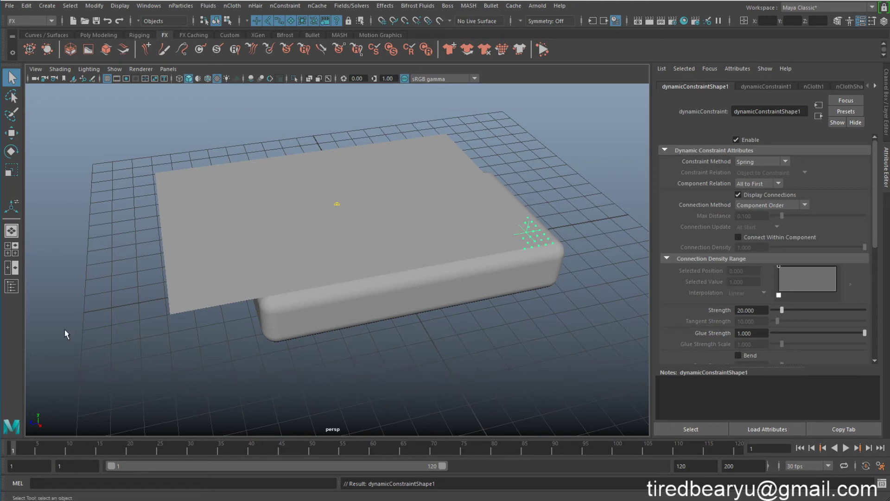
At frame 35, move dynamicConstraint1 across the mattress to Translate Z -0.715 and preview
click(10, 288)
click(179, 204)
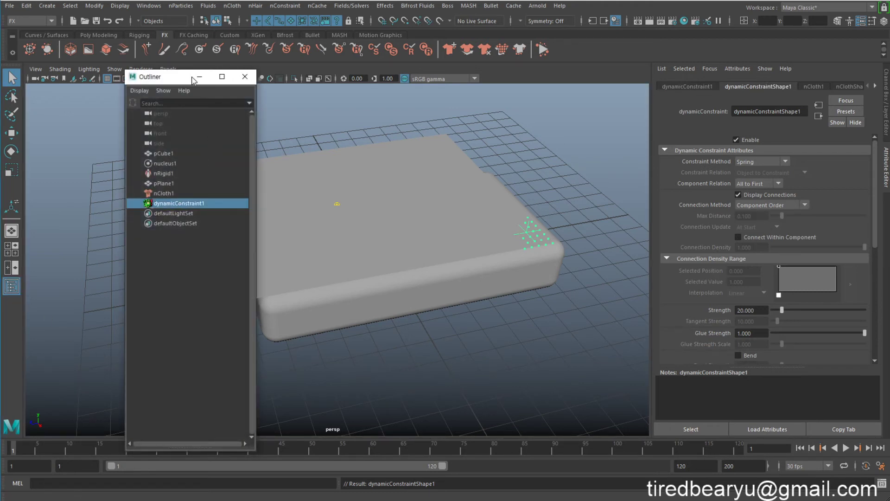
drag(172, 77, 105, 45)
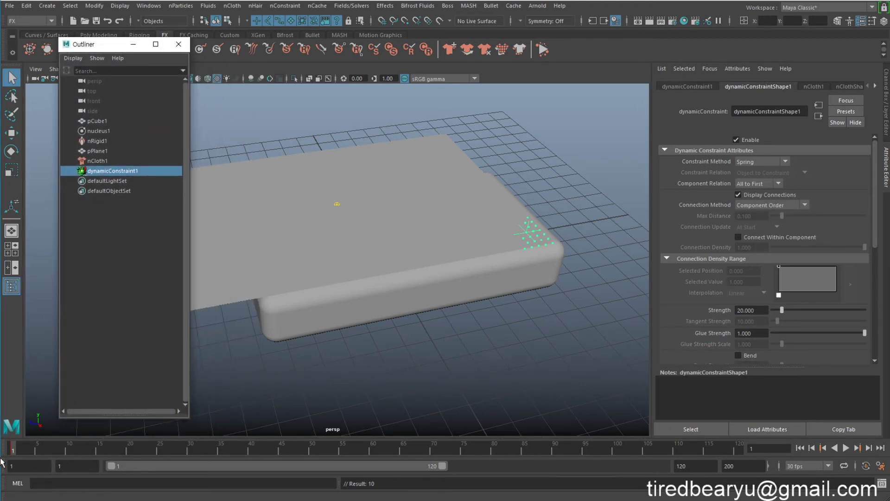
click(219, 451)
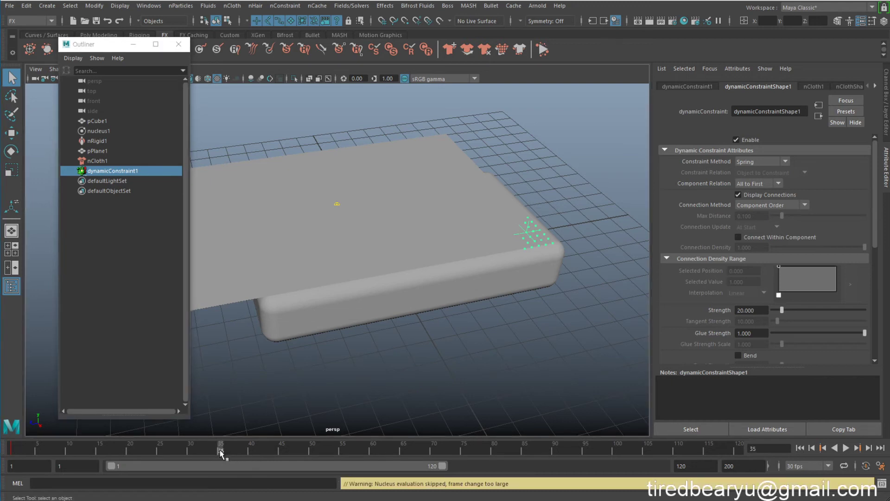
key(w)
drag(471, 243, 416, 244)
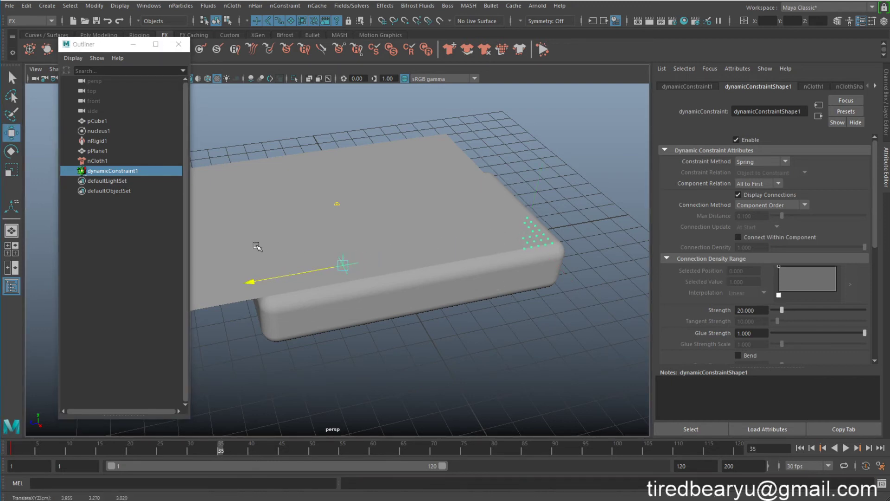
drag(270, 275, 393, 261)
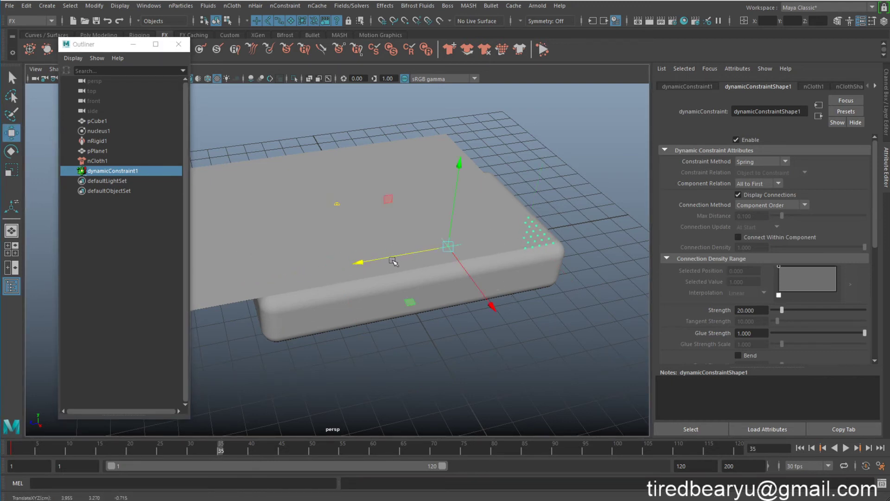
key(q)
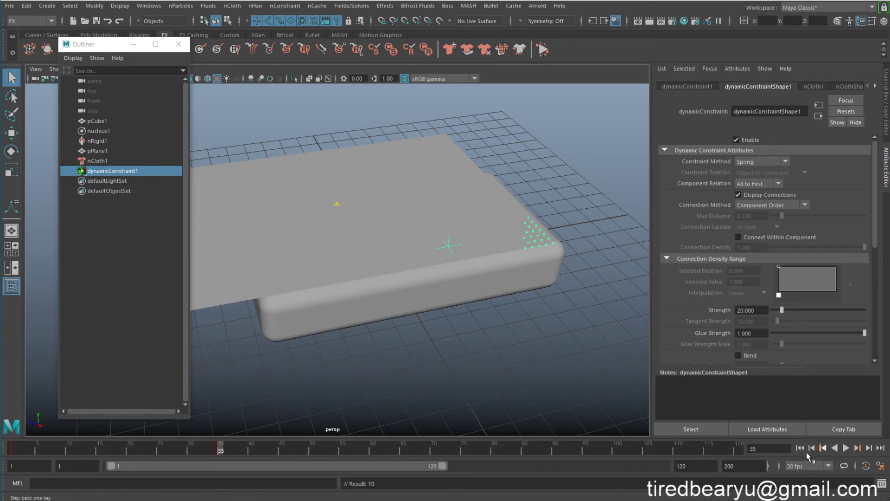
click(848, 448)
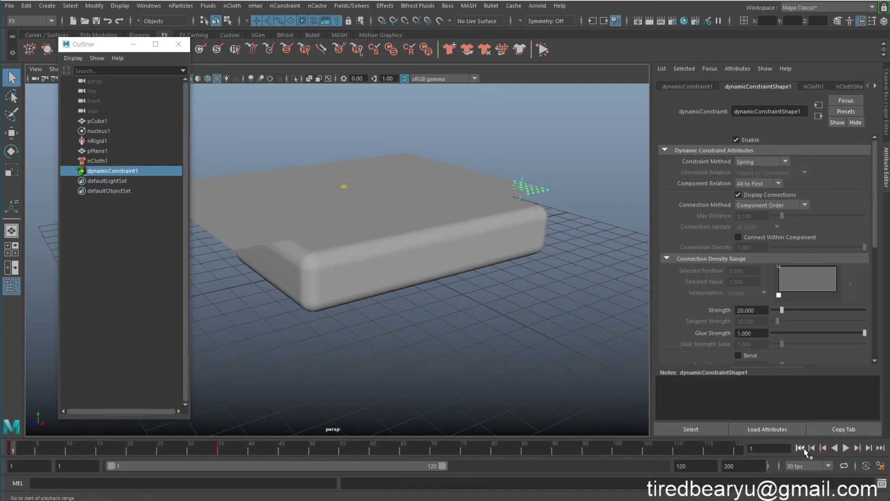
Replay the current simulation, then reselect dynamicConstraint1
click(846, 448)
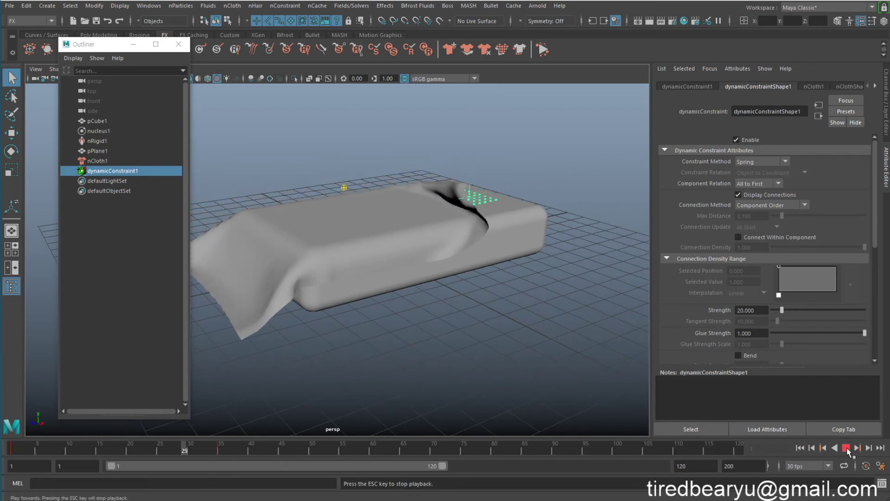
click(847, 448)
mouse_move(520, 298)
alt+mouse_down()
mouse_move(499, 129)
mouse_move(479, 187)
alt+mouse_up()
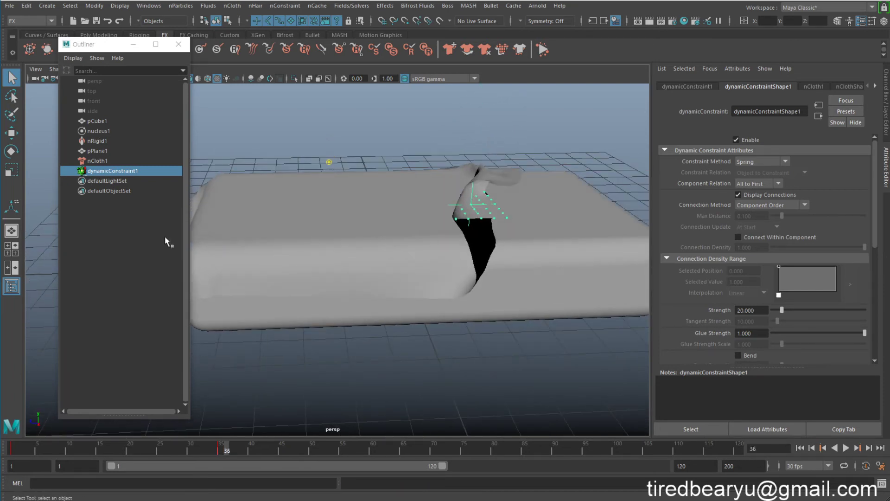
click(137, 212)
click(97, 170)
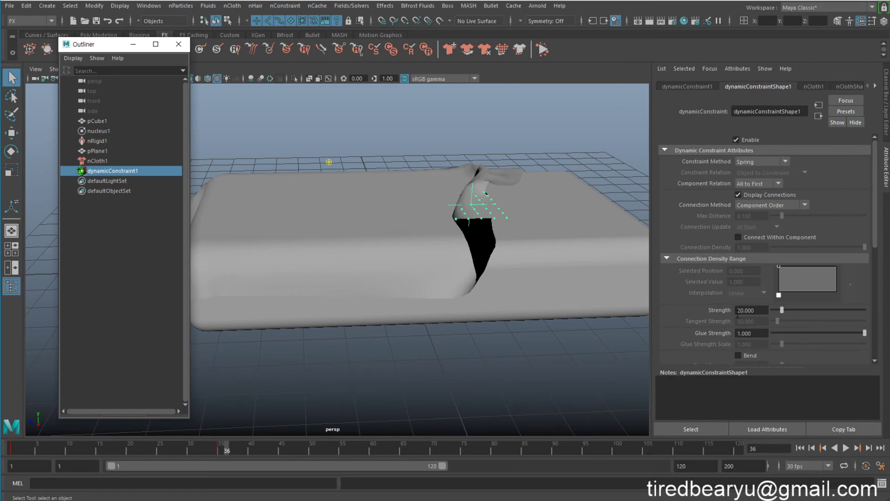
Key the constraint Strength at 0 on frame 35 and 20 on frame 30
click(222, 451)
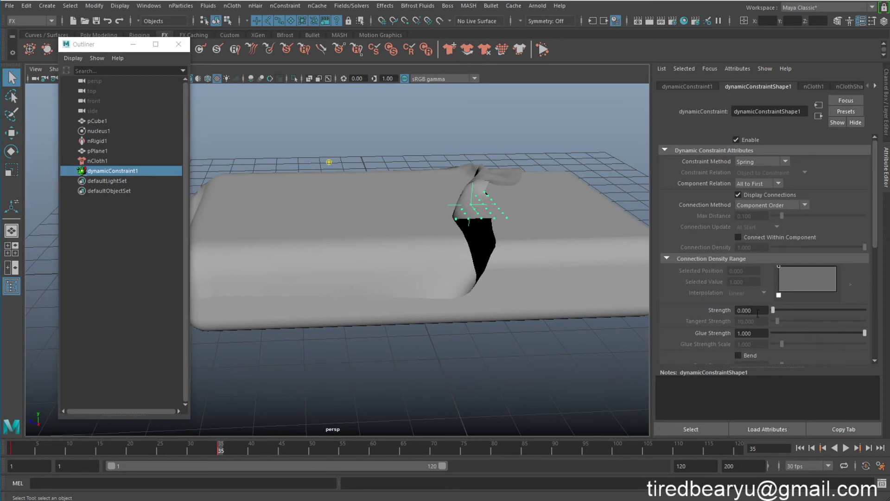
right_click(757, 314)
click(760, 323)
text(20.000)
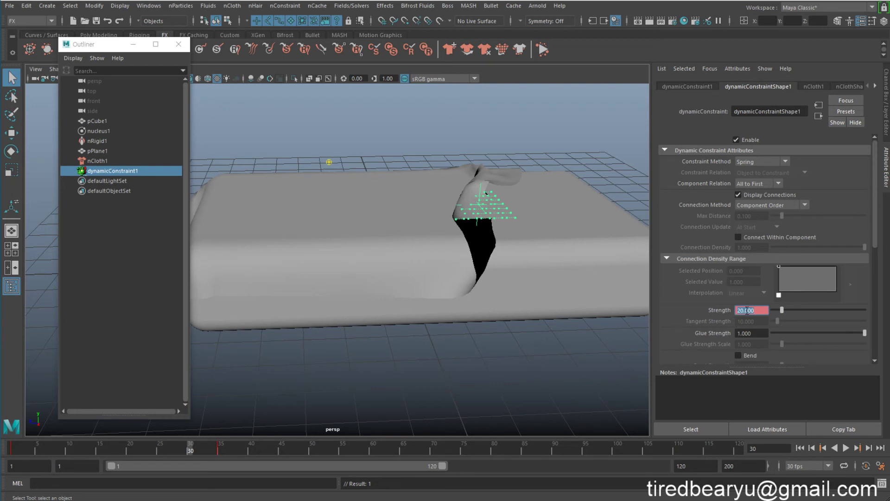
right_click(747, 311)
click(754, 321)
Replay the simulation from frame 1 to frame 83 with the keyed Strength
alt+drag(519, 309, 518, 310)
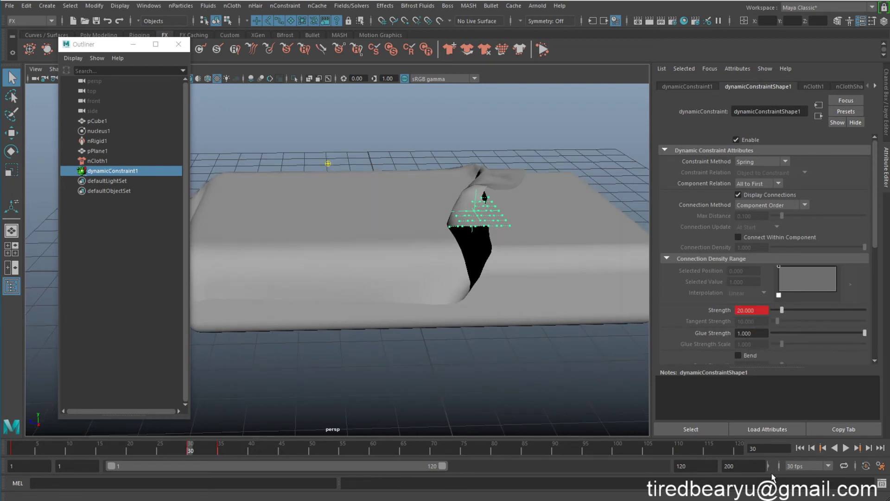
click(800, 448)
click(845, 449)
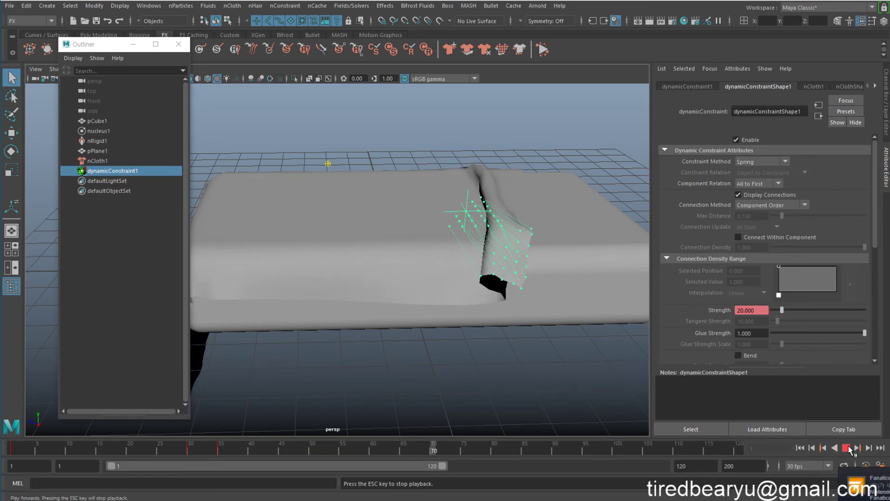
click(850, 449)
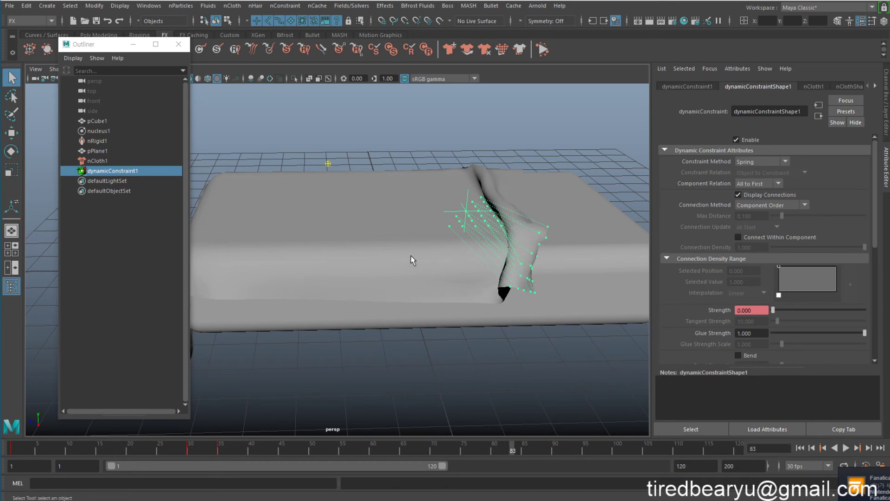
alt+drag(402, 210, 436, 202)
Hide dynamicConstraint1 by setting its Visibility channel to 0
drag(499, 140, 527, 151)
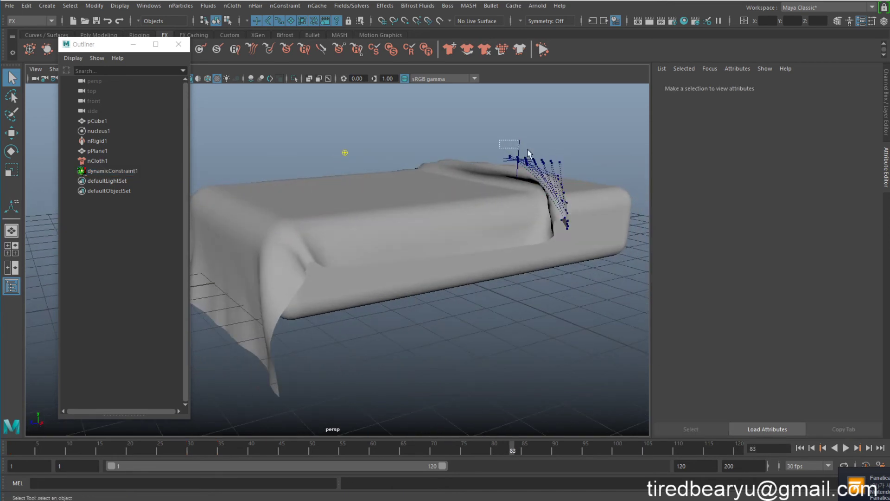
click(105, 172)
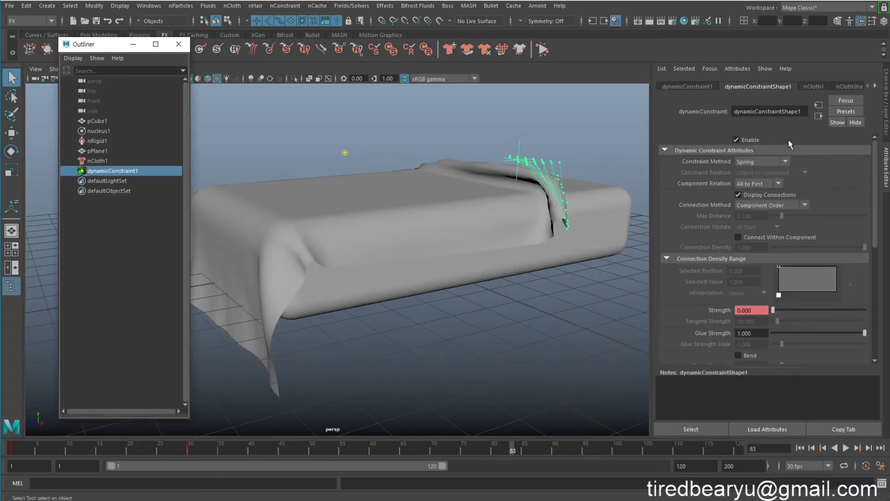
click(885, 130)
click(823, 169)
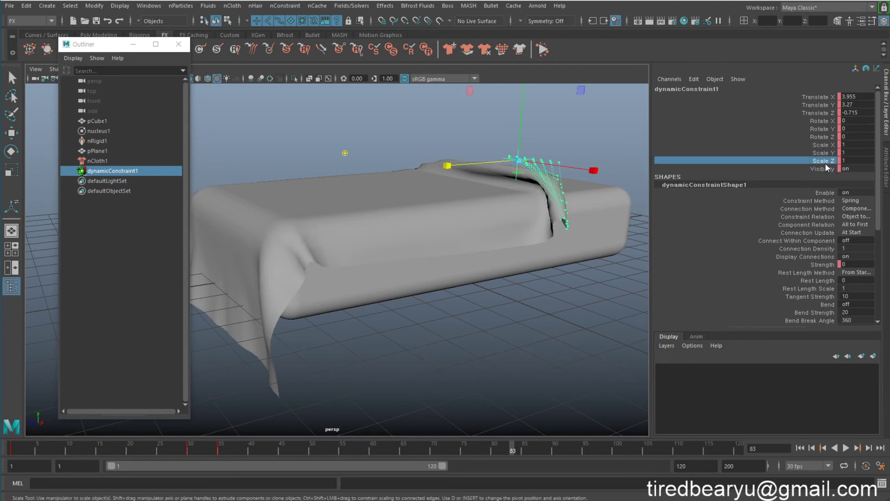
right_click(822, 169)
click(858, 360)
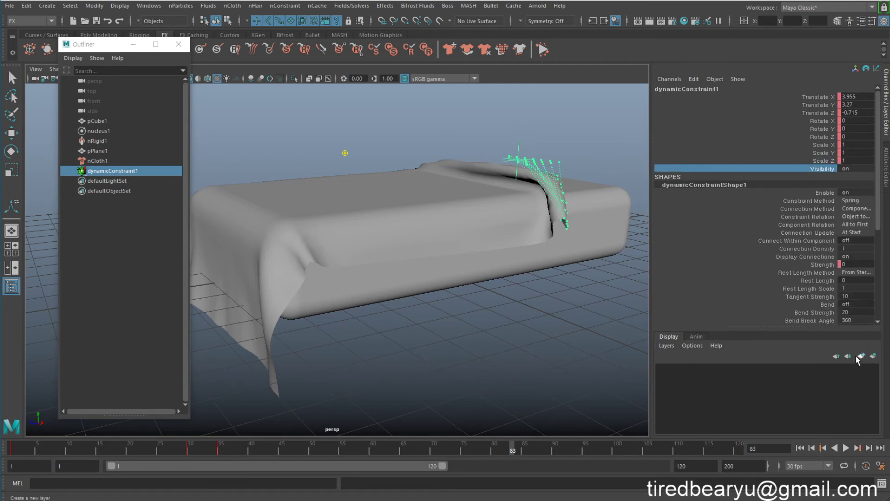
click(865, 161)
text(0)
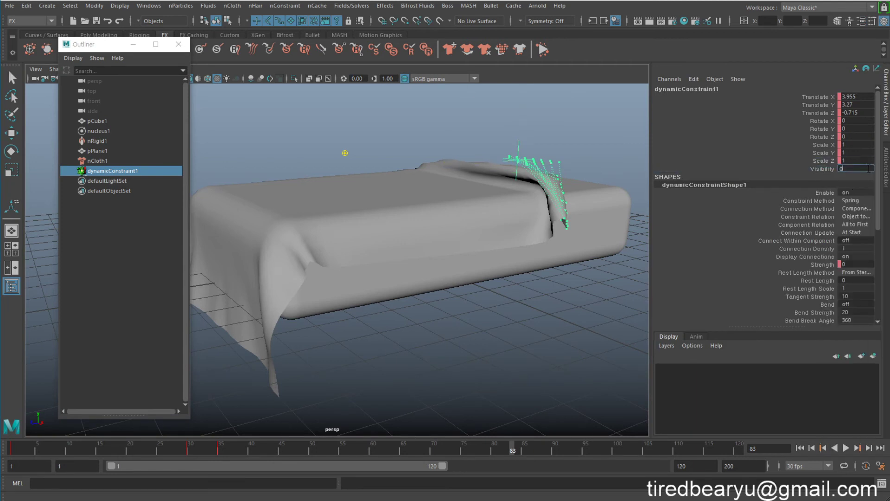
key(Return)
Replay the drape to frame 80 and select the blanket pPlane1
alt+drag(547, 255, 449, 271)
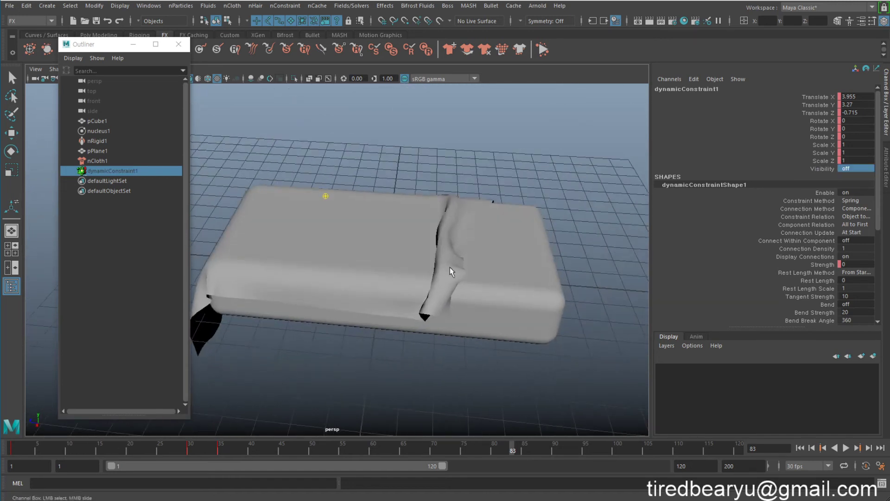
click(800, 448)
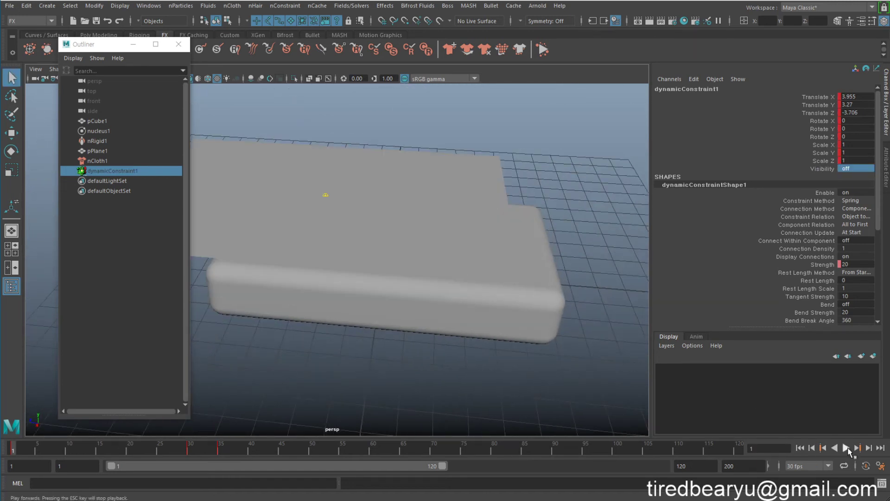
click(847, 448)
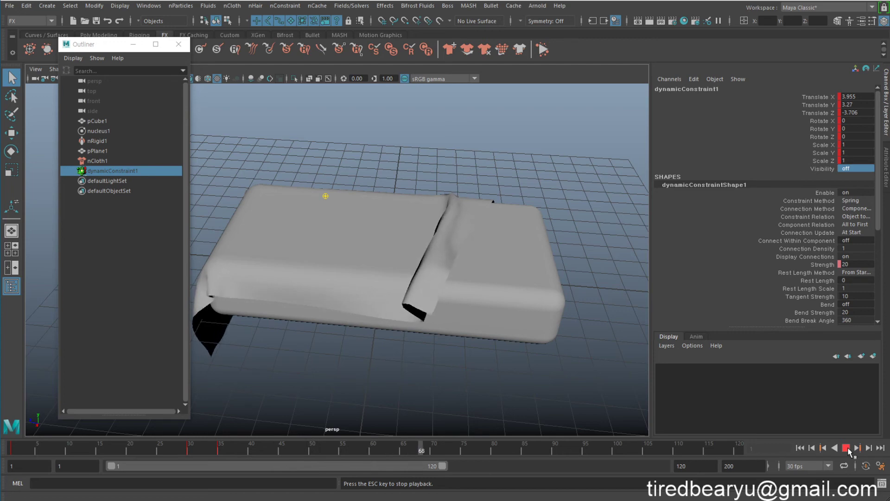
click(848, 449)
alt+drag(297, 320, 367, 275)
click(366, 275)
alt+right_drag(397, 300, 537, 290)
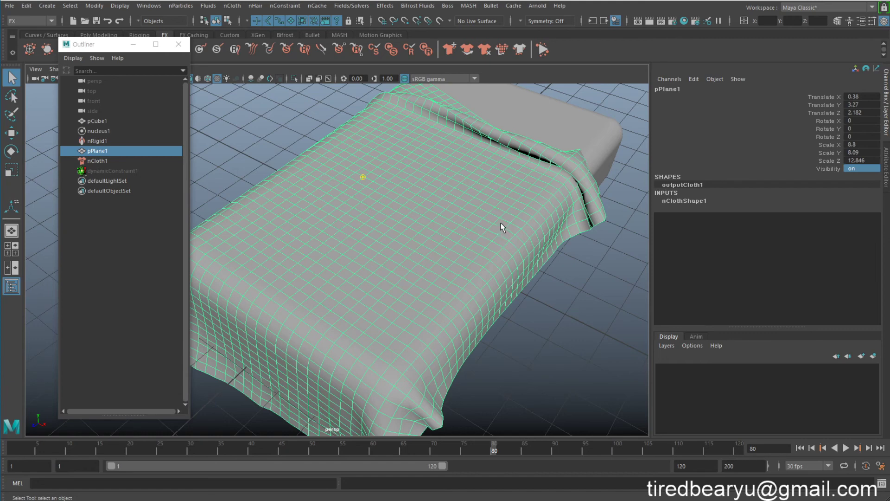
Rewind to frame 1 and activate nCloth vertex map painting on the blanket
click(799, 448)
right_click(375, 174)
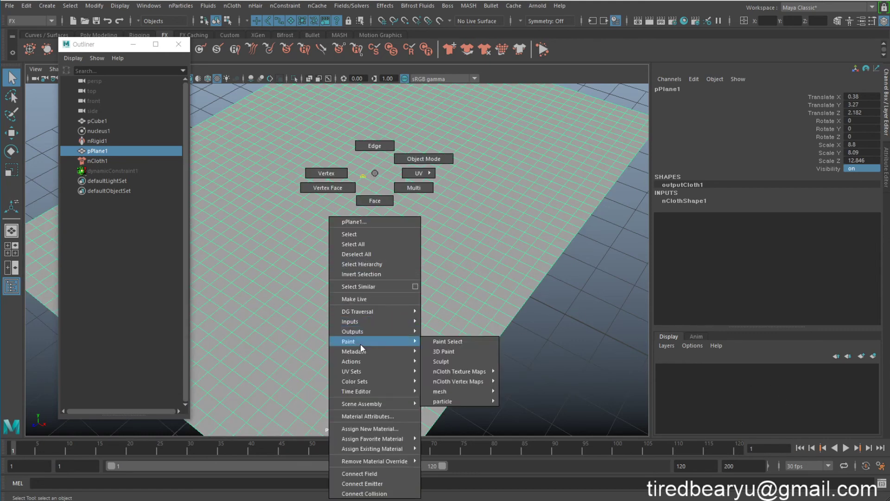
mouse_move(374, 340)
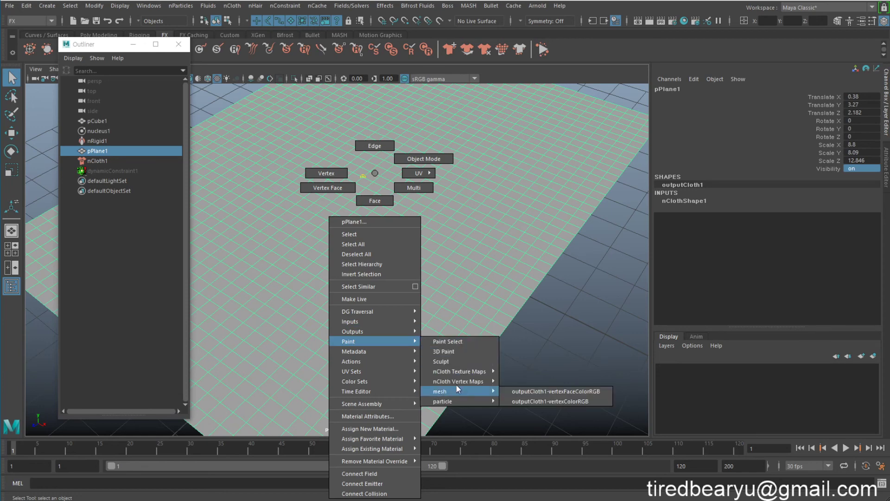
mouse_move(459, 381)
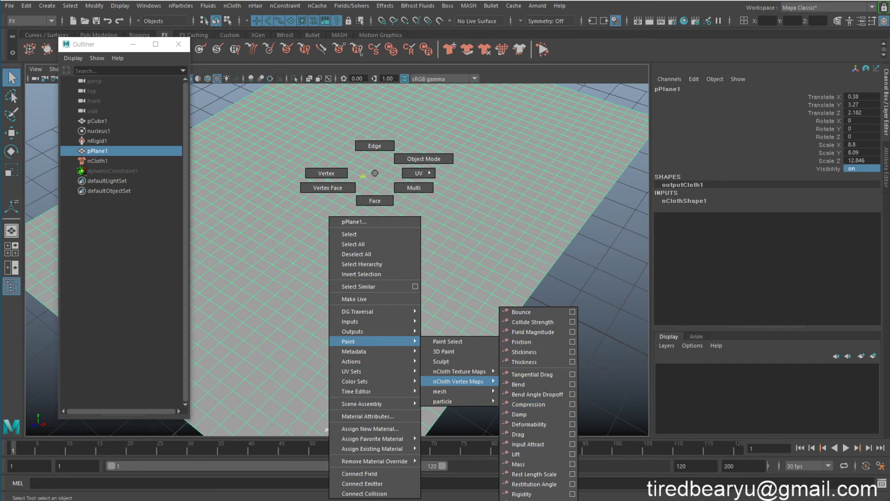
click(546, 408)
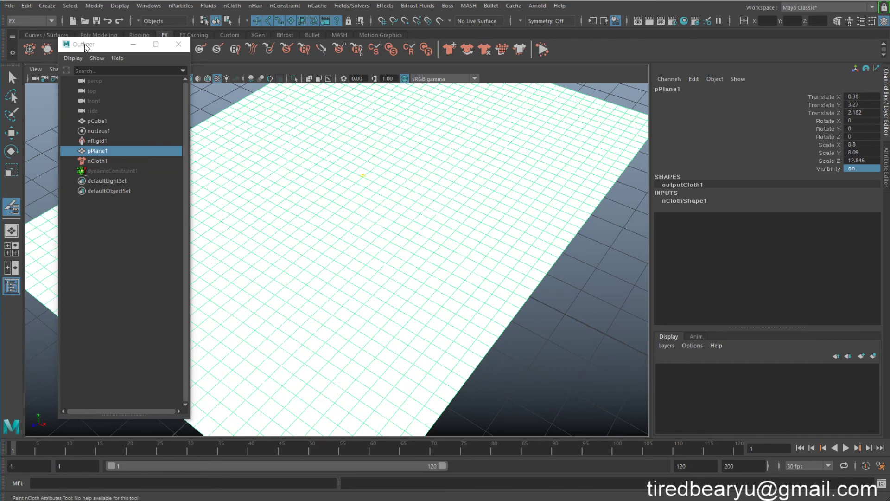
Open the paint tool settings, set radius about 0.77, and paint zero Collide Strength test strokes
drag(85, 46, 67, 249)
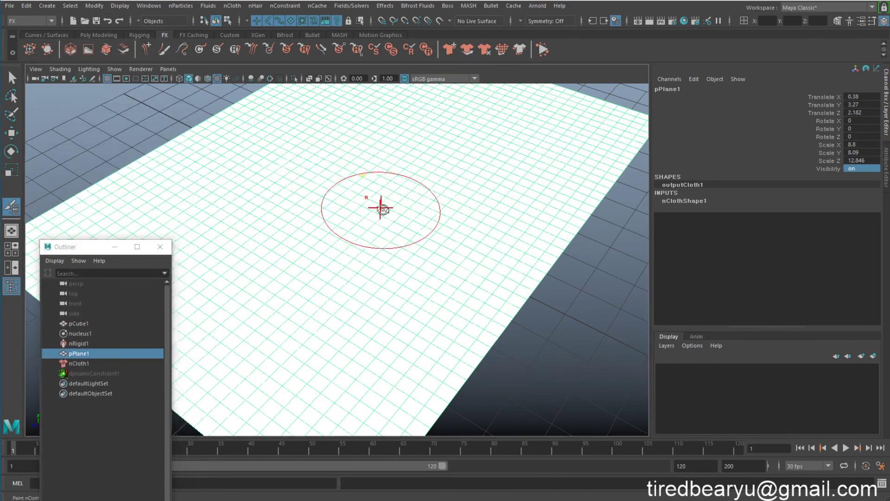
alt+right_drag(381, 209, 342, 204)
double_click(11, 204)
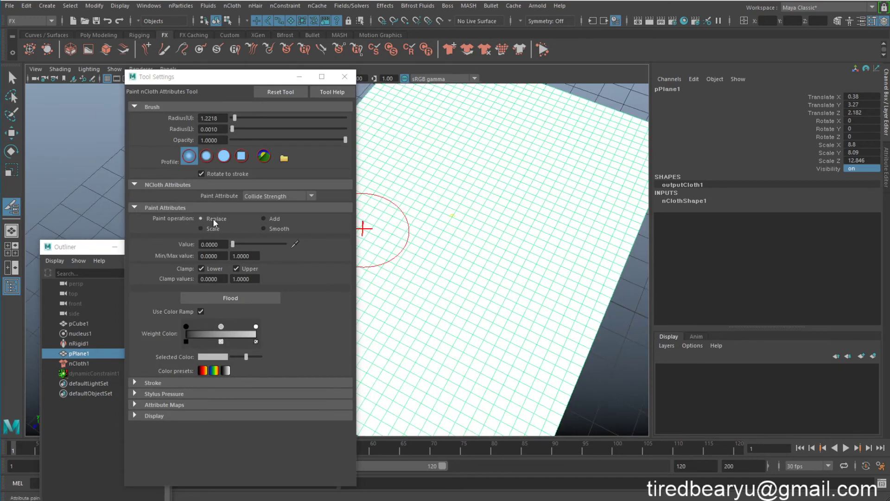
alt+drag(427, 242, 434, 241)
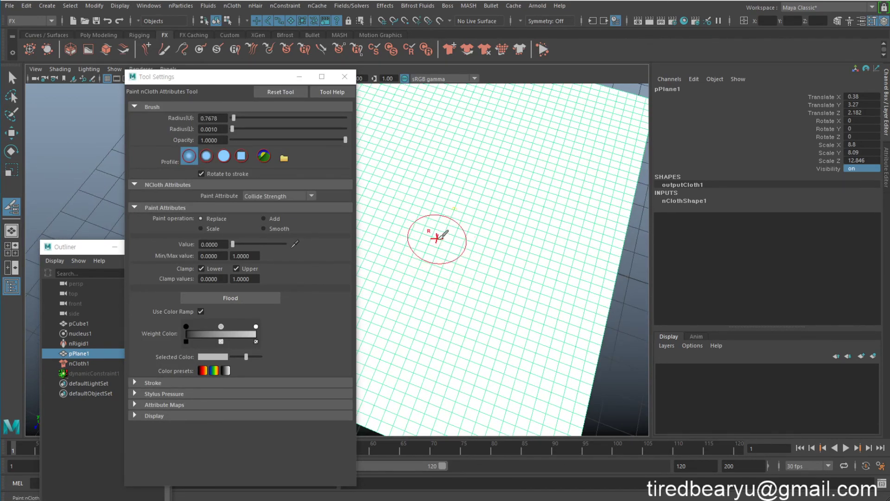
alt+drag(526, 212, 444, 216)
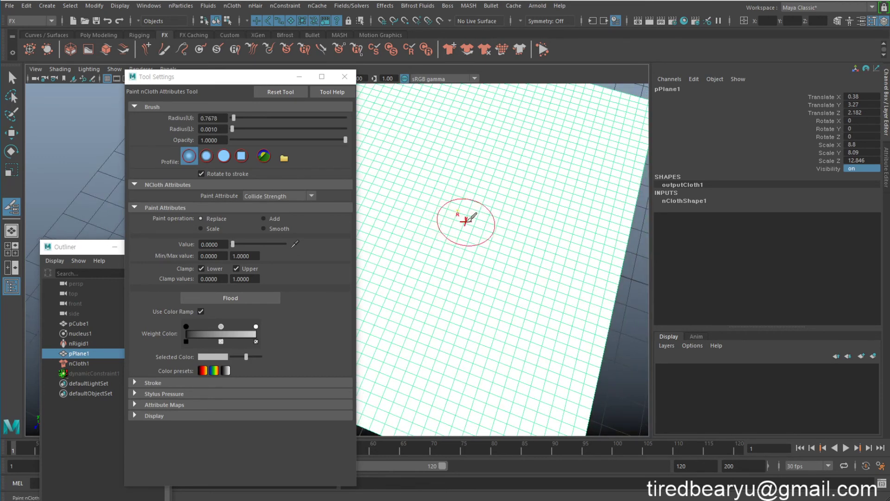
drag(405, 157, 479, 319)
drag(554, 208, 367, 255)
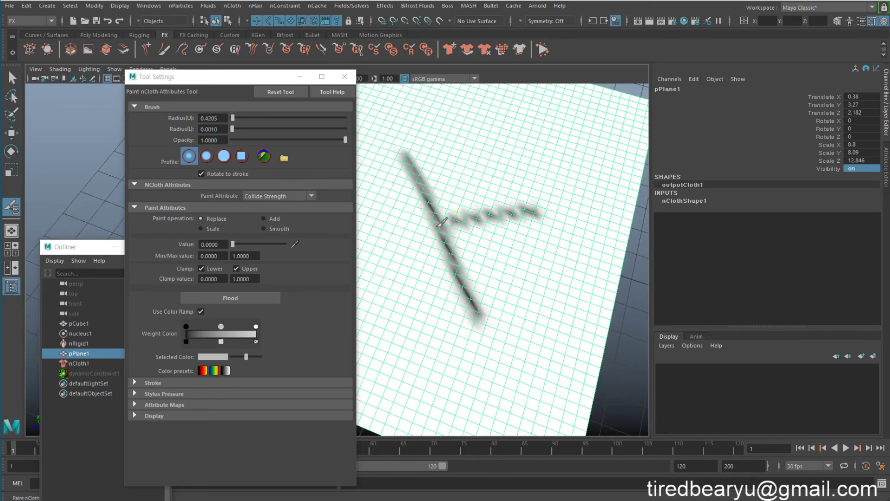
With a solid round brush of radius about 0.92, paint a zero-strength X across the cloth
click(224, 156)
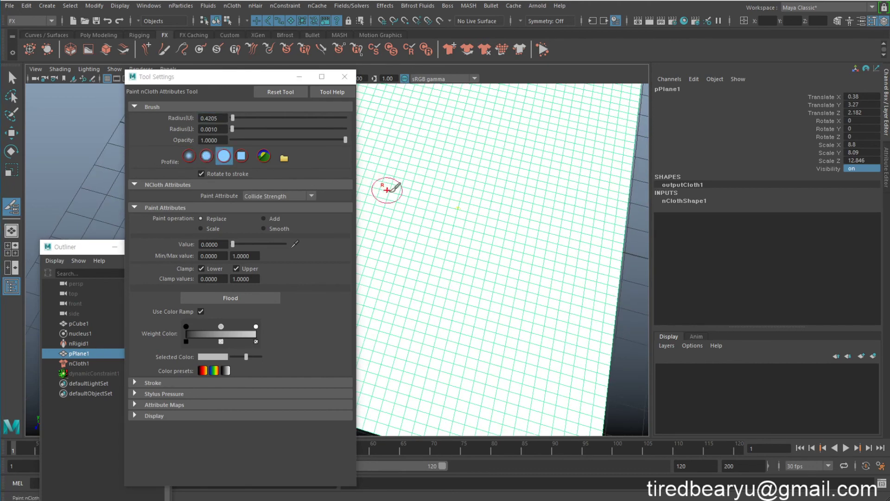
drag(471, 222, 426, 207)
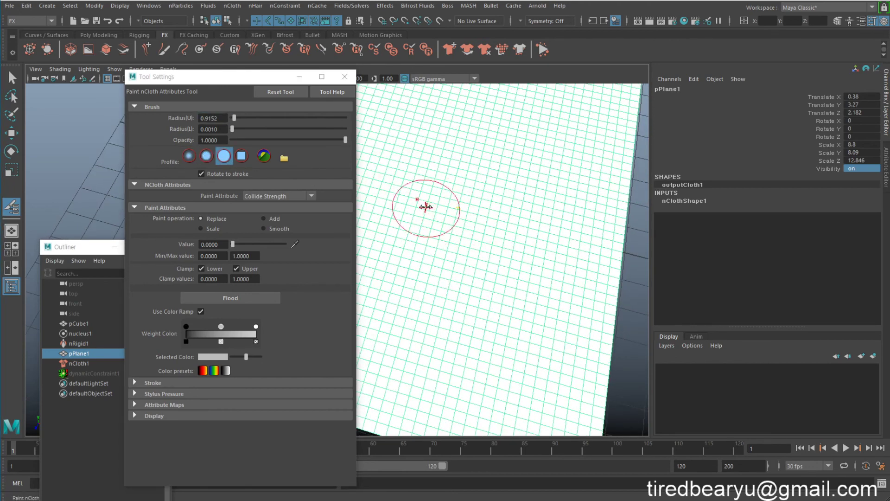
drag(407, 176, 507, 315)
drag(542, 199, 368, 286)
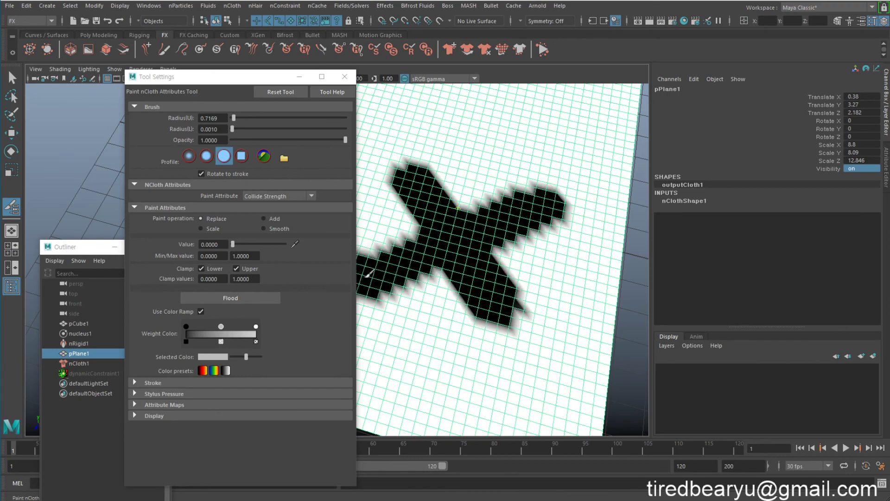
mouse_move(533, 246)
alt+mouse_down()
mouse_move(461, 234)
mouse_move(512, 218)
alt+mouse_up()
key(w)
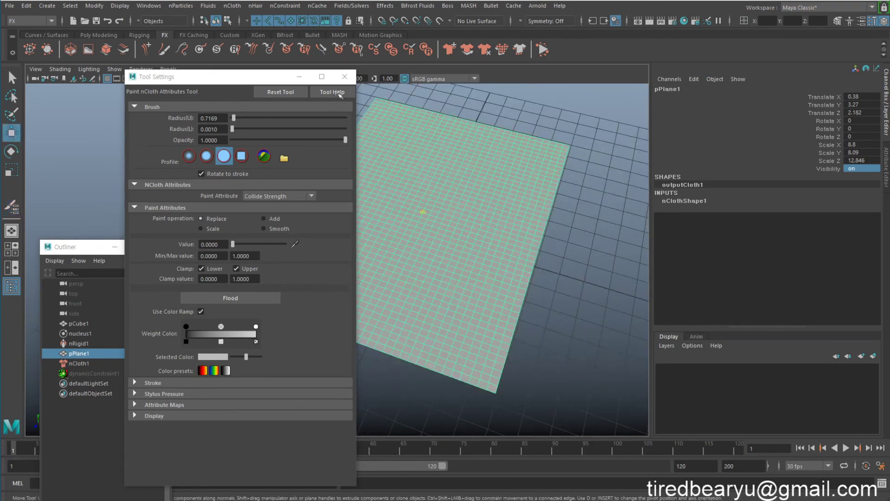
mouse_move(421, 173)
alt+mouse_down()
mouse_move(505, 254)
mouse_move(479, 324)
alt+mouse_up()
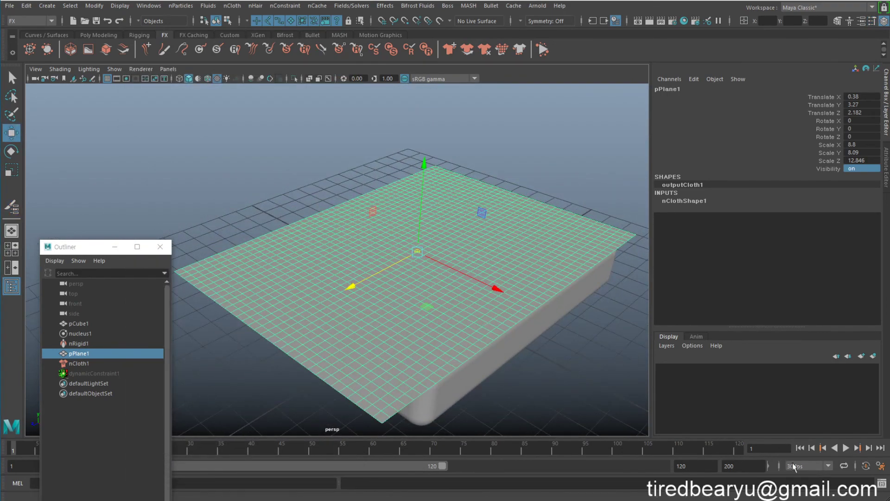
click(845, 449)
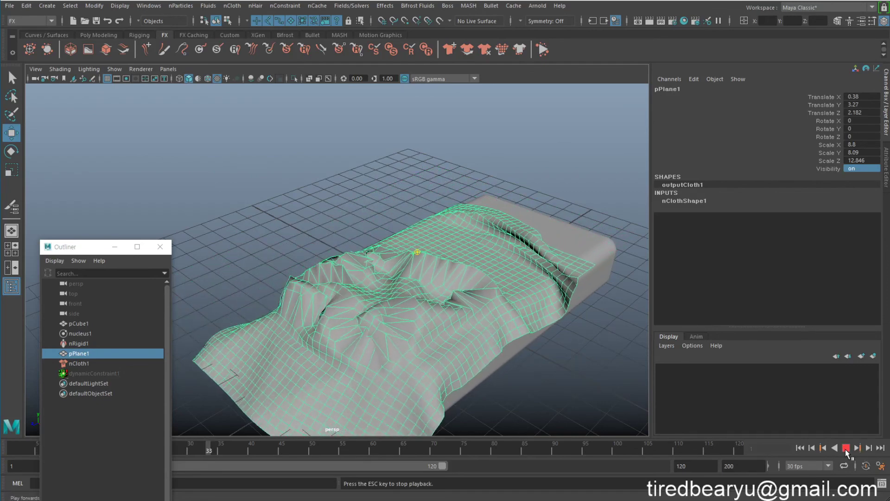
click(597, 312)
mouse_move(596, 312)
alt+mouse_down()
mouse_move(582, 332)
mouse_move(531, 315)
mouse_move(687, 441)
alt+mouse_up()
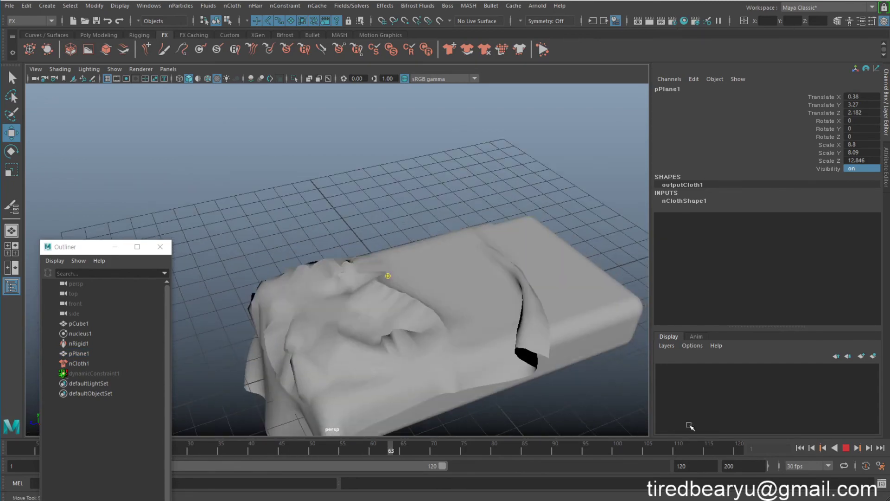
click(846, 447)
click(800, 448)
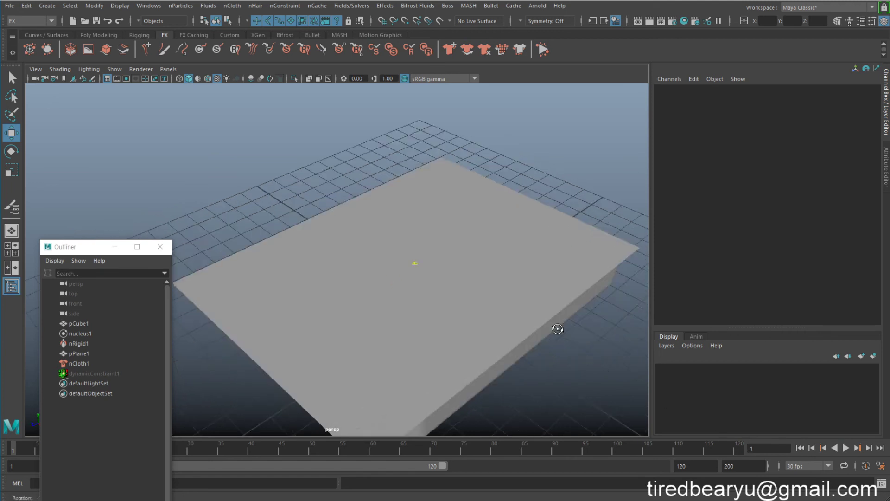
click(527, 309)
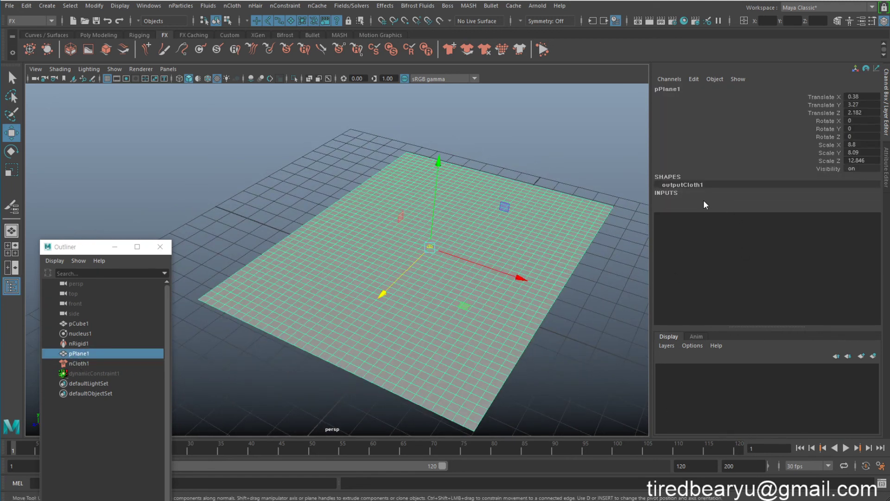
Set nClothShape1's Wrinkle Map Scale to 0.1 under Dynamic Properties Maps
click(703, 199)
click(587, 178)
click(578, 210)
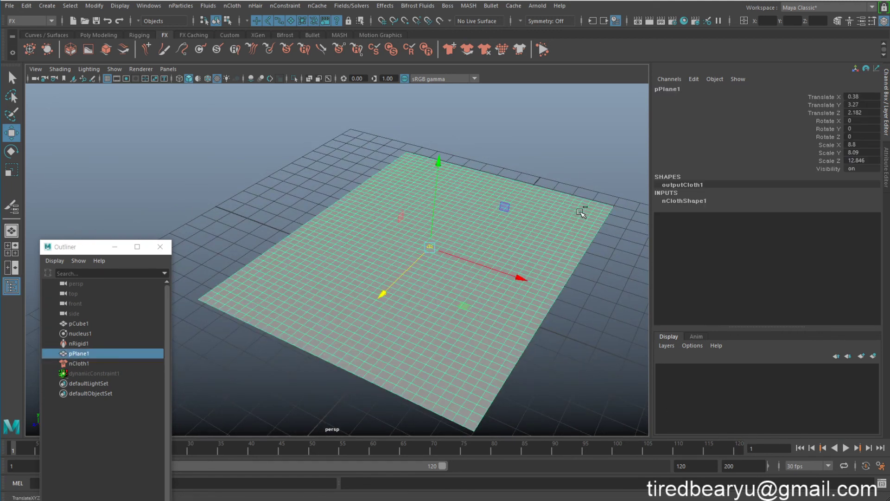
key(ctrl+a)
scroll(723, 238, down, 3)
scroll(745, 246, down, 5)
scroll(744, 244, up, 3)
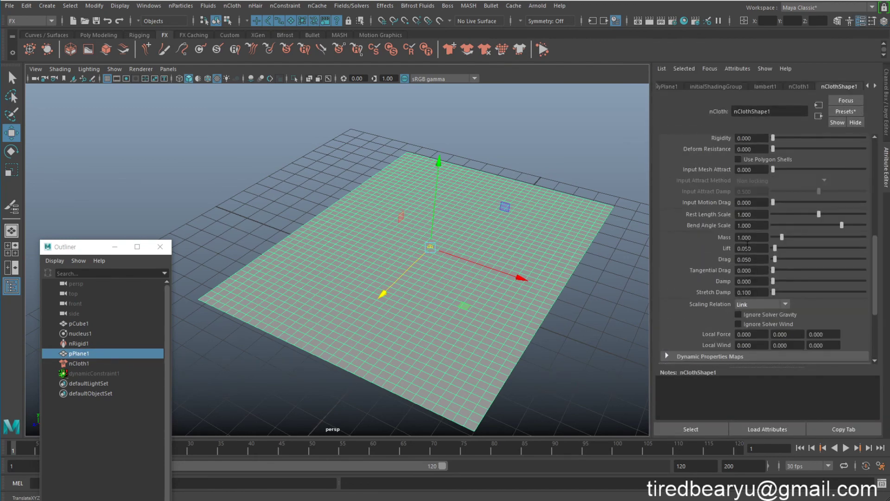
scroll(746, 244, down, 2)
click(697, 266)
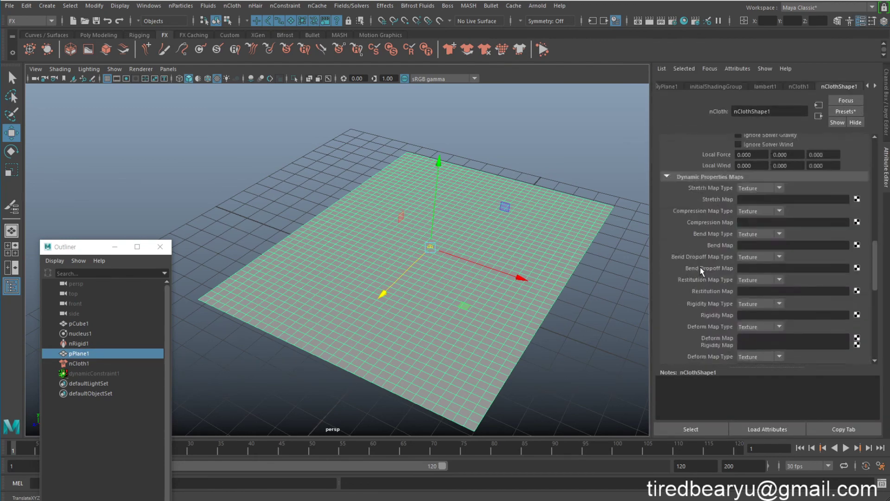
scroll(701, 267, down, 3)
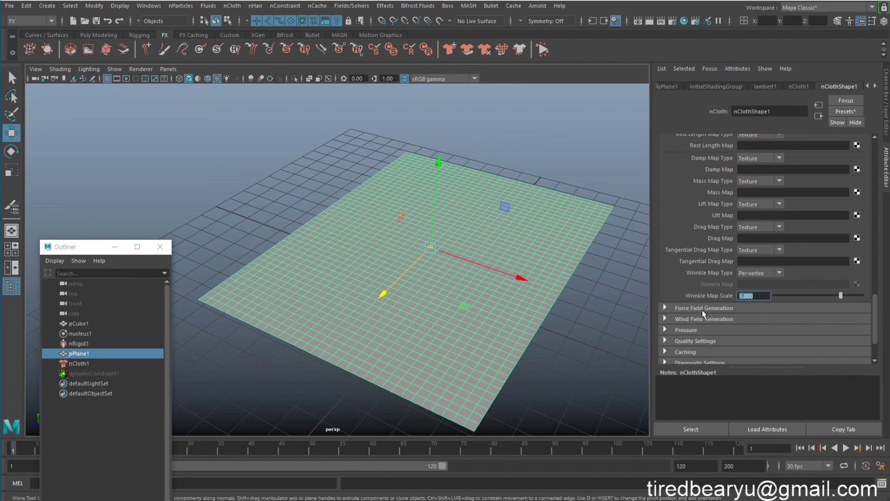
text(0.1)
key(Return)
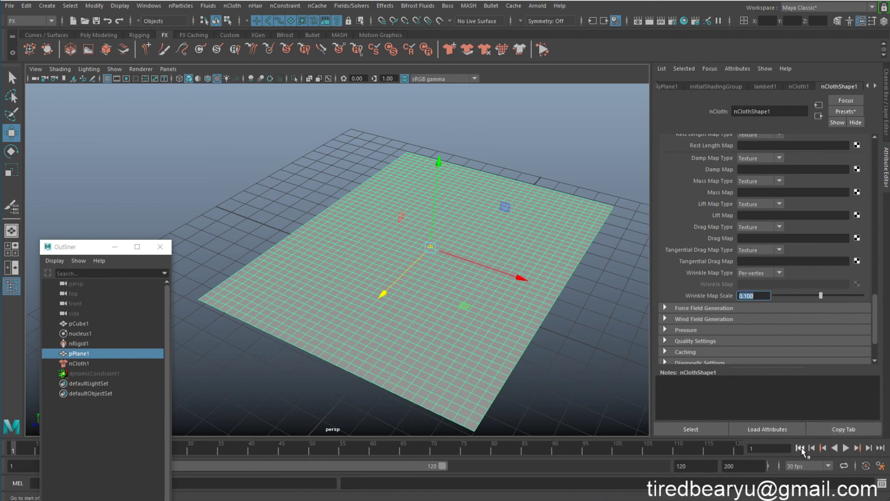
Test the simulation to frame 29, then raise Wrinkle Map Scale to 0.5
click(847, 449)
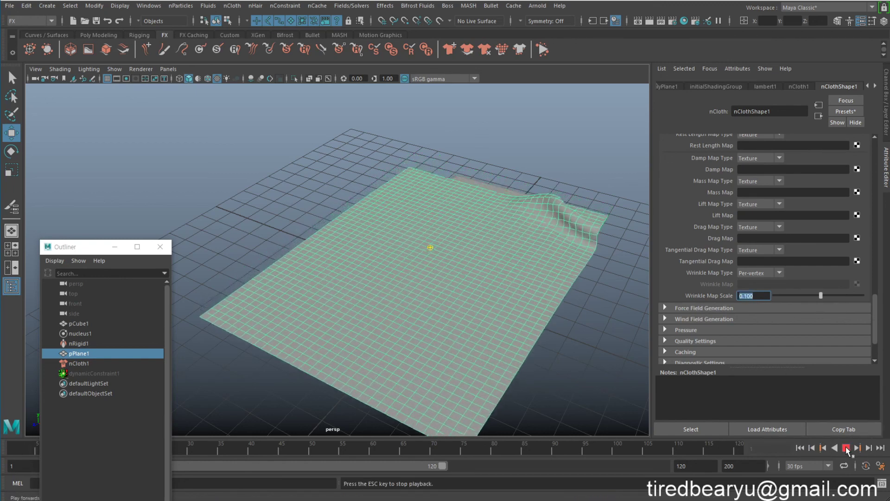
key(Escape)
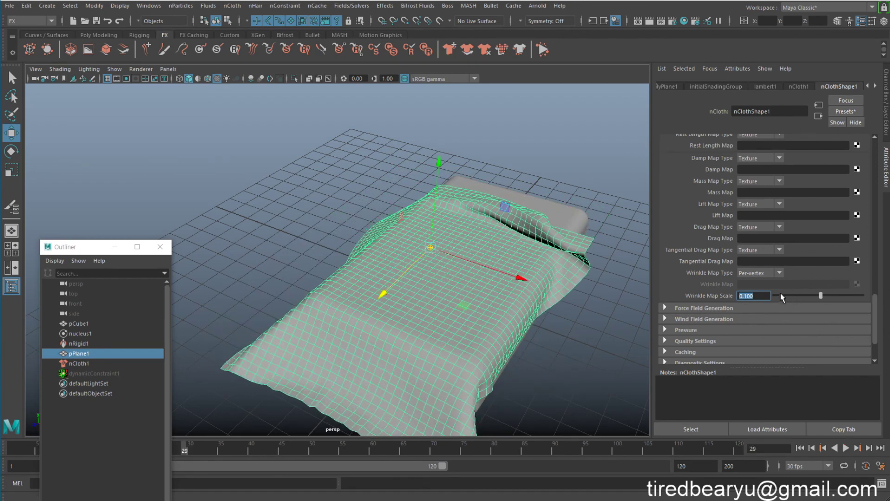
text(0.5)
key(Return)
Replay the simulation from frame 1 to frame 57 and inspect the wrinkled drape
click(799, 449)
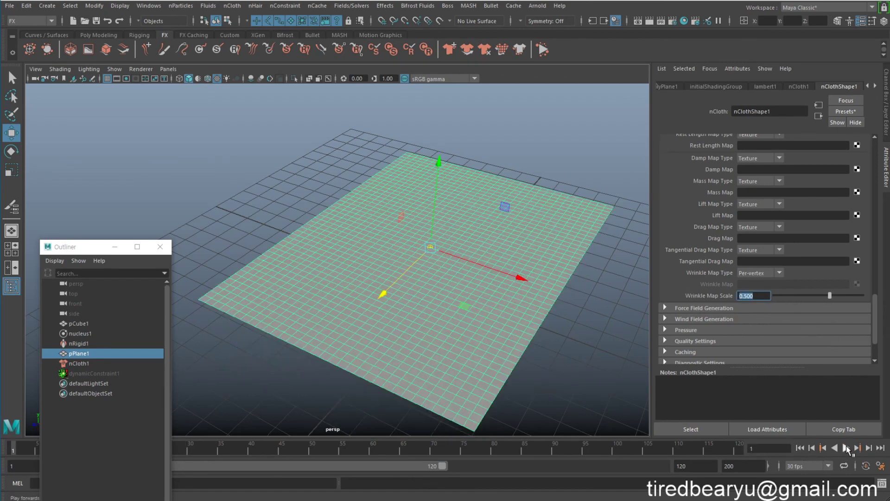
click(846, 449)
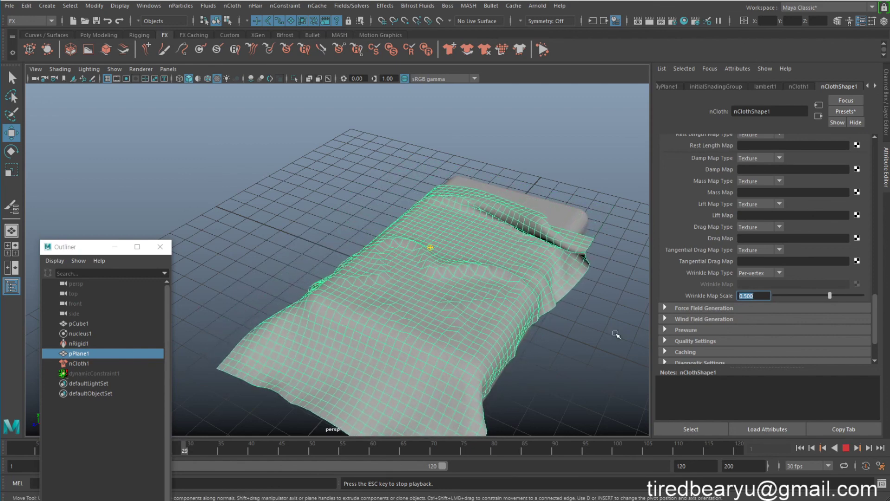
click(529, 326)
alt+right_drag(491, 320, 556, 312)
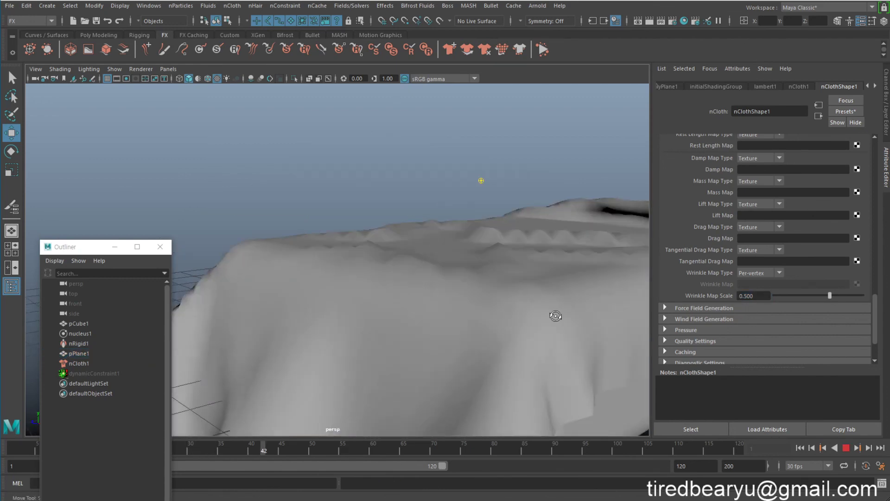
key(Escape)
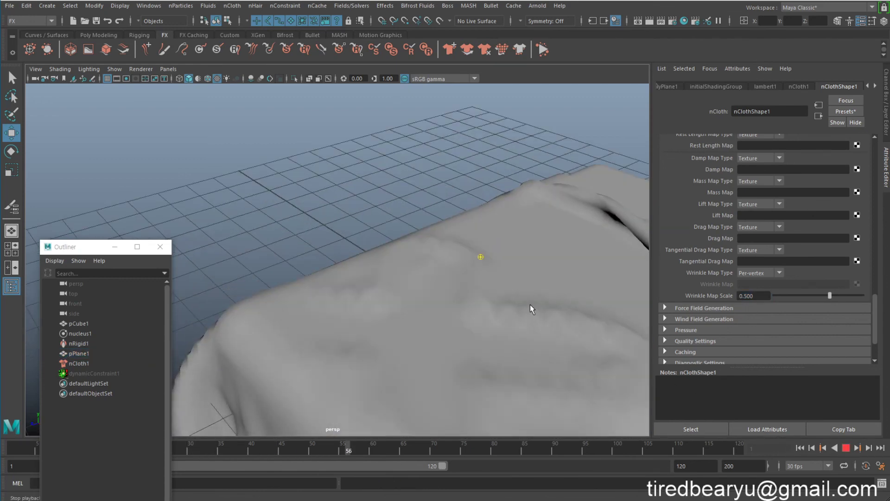
click(530, 305)
mouse_move(538, 313)
alt+mouse_down()
mouse_move(615, 308)
mouse_move(322, 260)
alt+mouse_up()
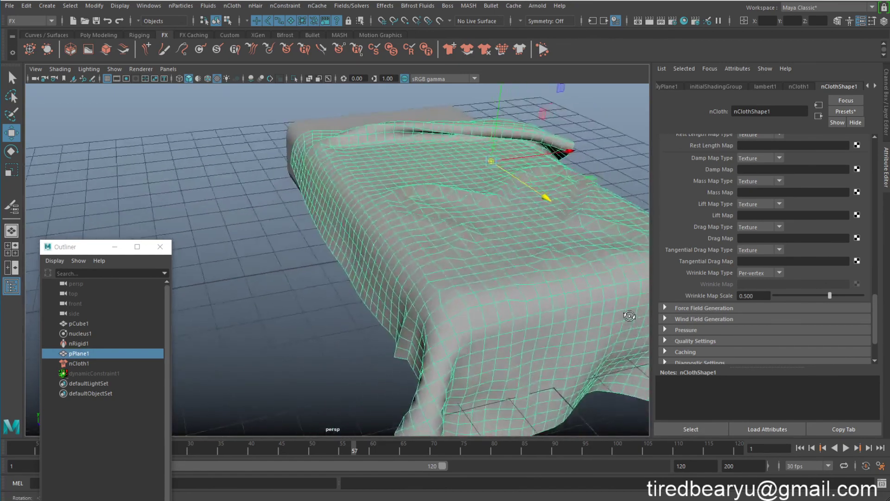
click(322, 260)
alt+right_drag(322, 259, 437, 266)
alt+drag(437, 267, 425, 285)
alt+right_drag(425, 285, 325, 260)
Assign a new Lambert material with a checker texture to the draped cloth
click(325, 260)
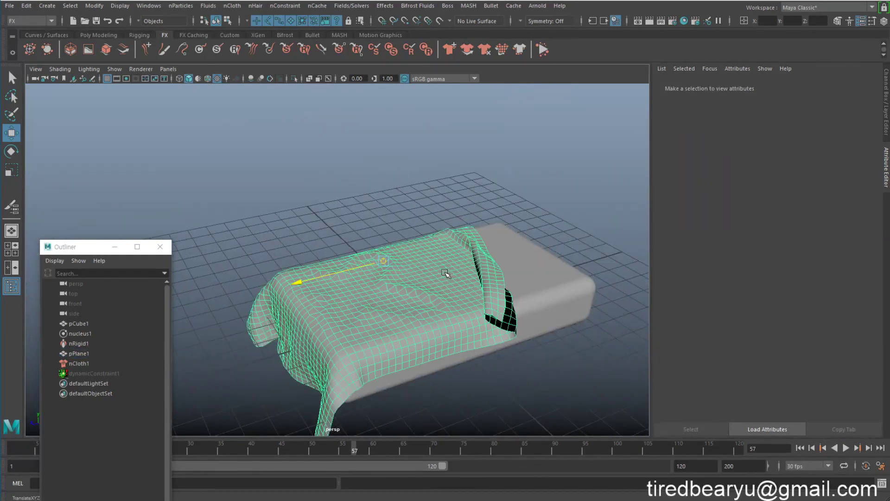
click(157, 250)
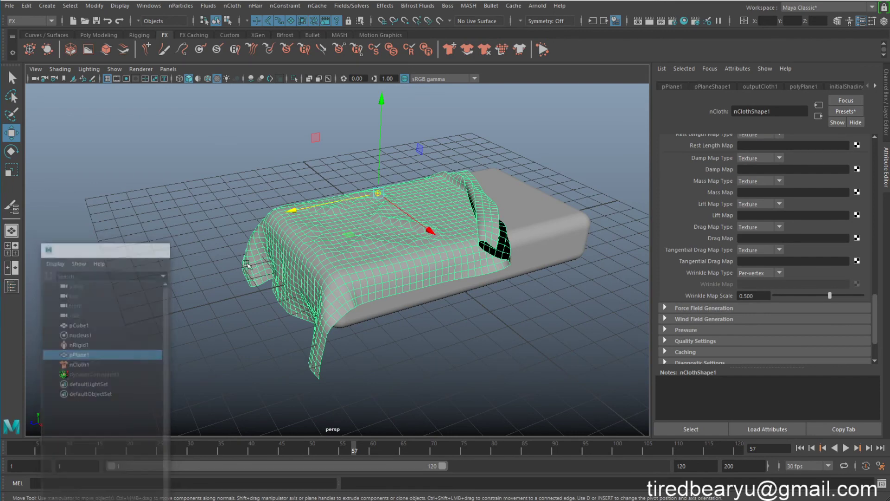
alt+drag(516, 309, 477, 183)
right_click(477, 180)
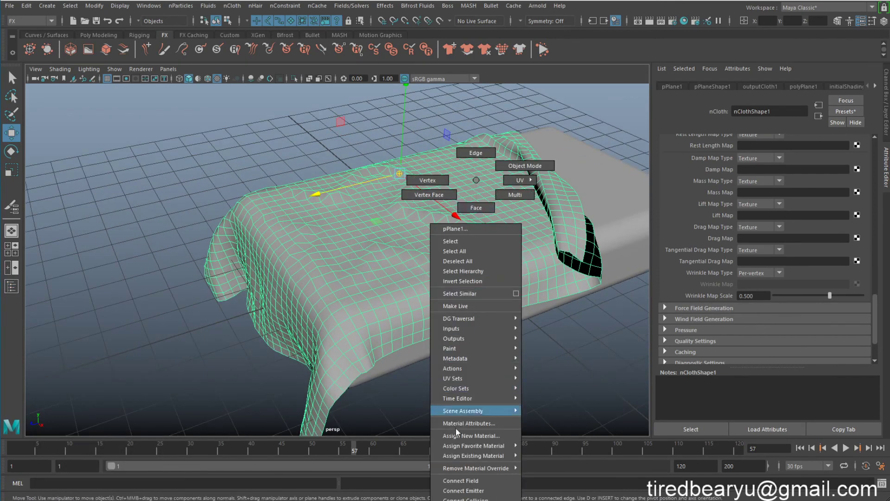
mouse_move(473, 455)
click(540, 465)
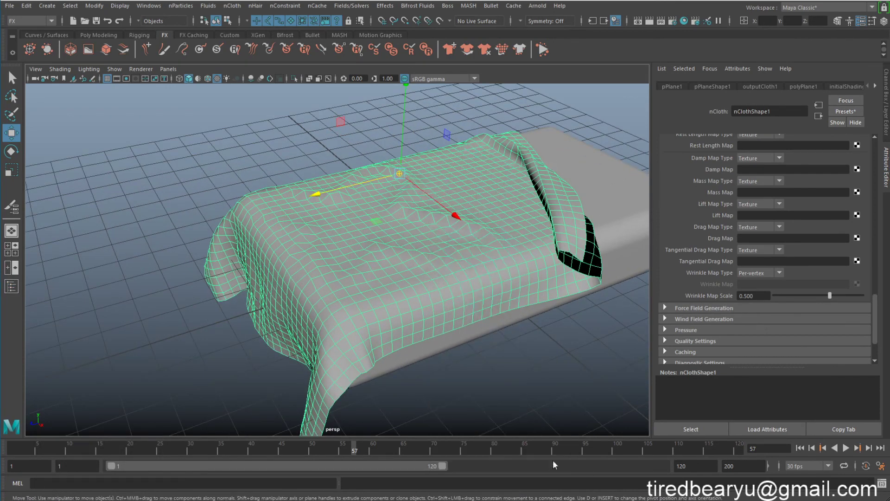
Turn on textured display (6) and view the checkered cloth from a three-quarter angle
mouse_move(463, 325)
alt+mouse_down()
mouse_move(496, 338)
mouse_move(507, 353)
alt+mouse_up()
key(4)
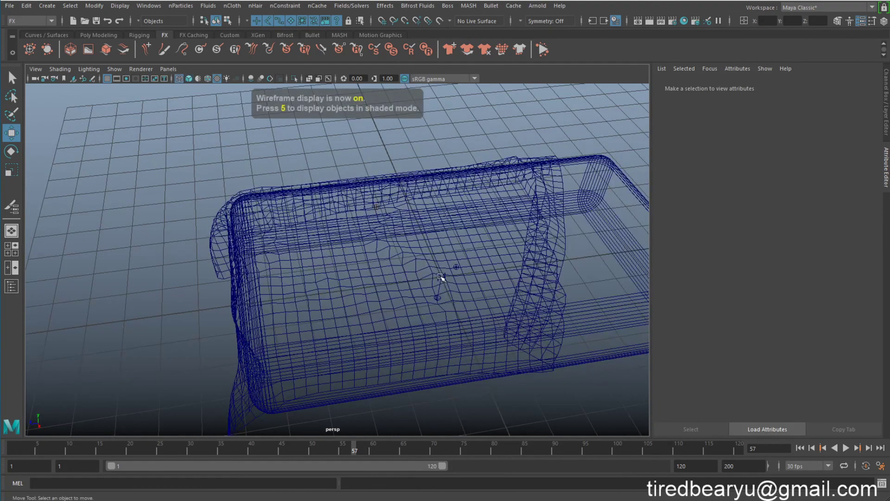
key(5)
click(425, 284)
key(6)
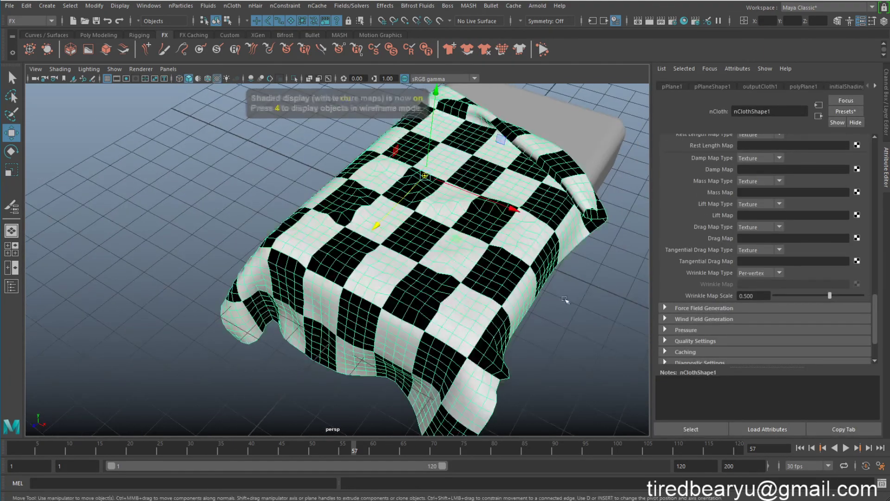
click(586, 318)
mouse_move(586, 318)
alt+mouse_down()
mouse_move(572, 298)
mouse_move(547, 332)
alt+mouse_up()
click(519, 297)
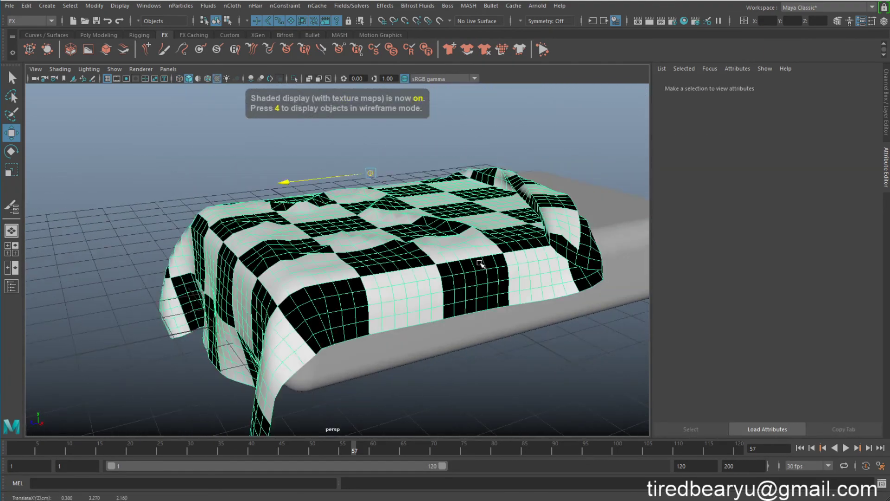
alt+drag(533, 297, 495, 275)
key(q)
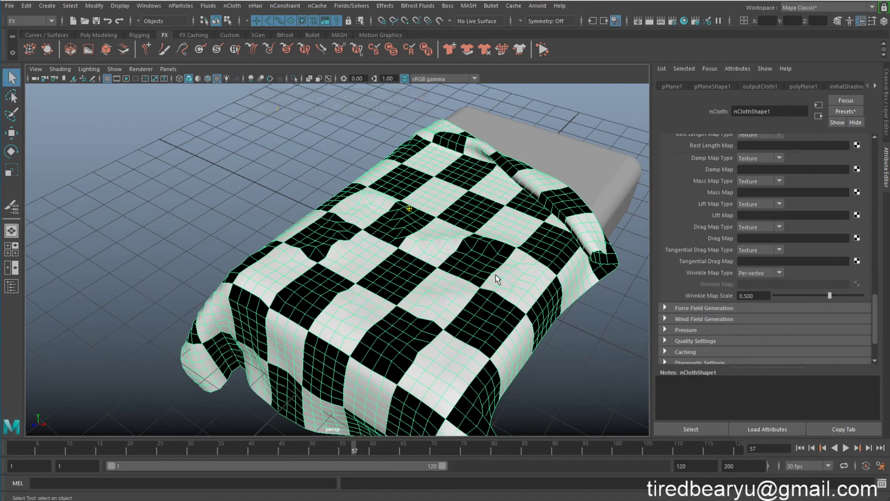